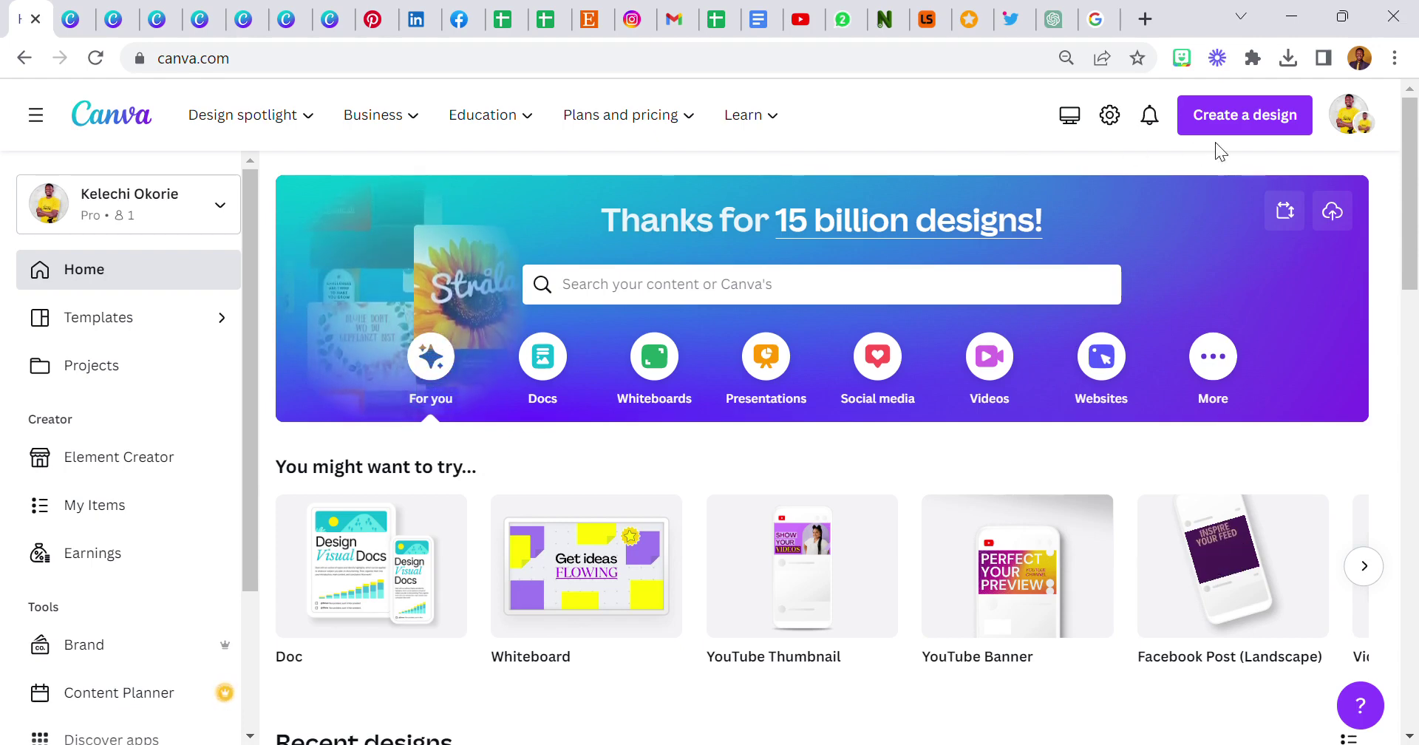
# Open the Create a design menu from the Canva home page.
pyautogui.click(1234, 133)
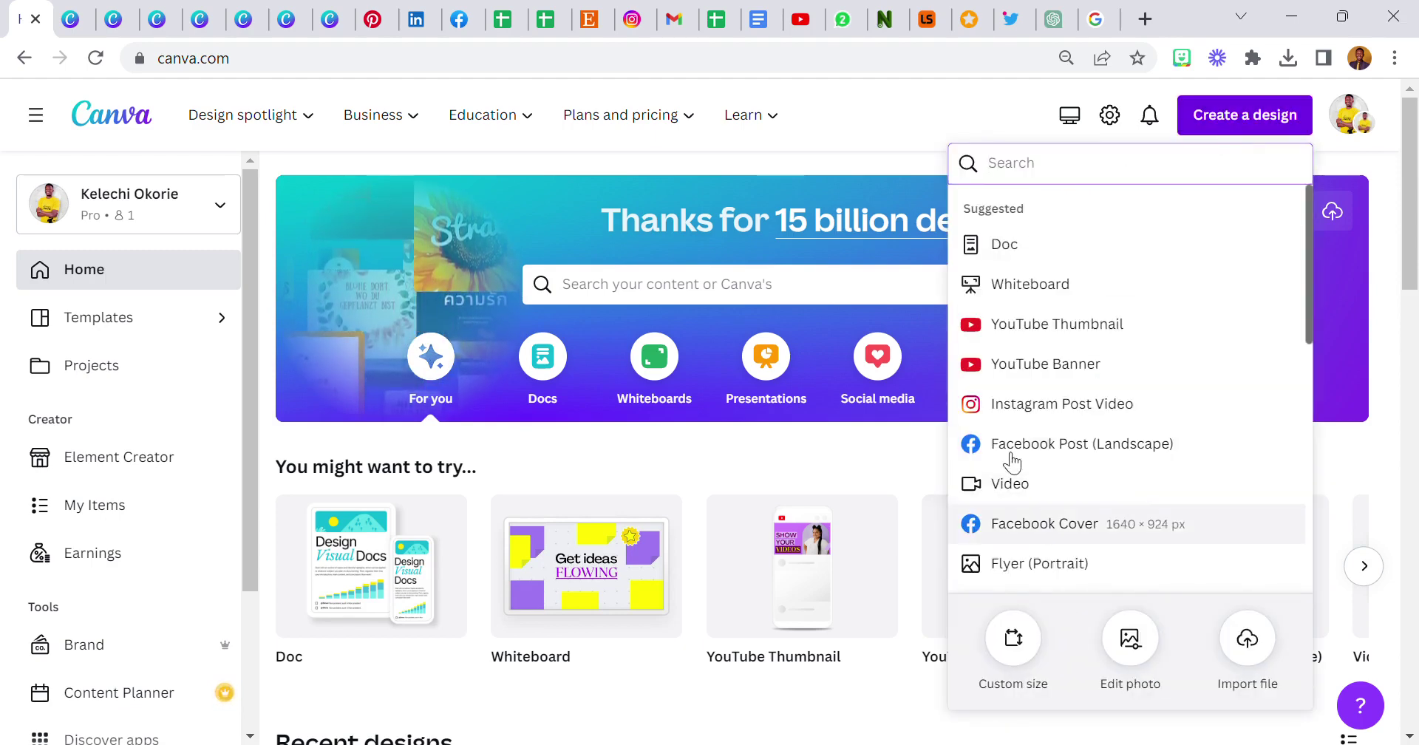
# Start a custom-size design 1080 px wide by 1080 px high.
pyautogui.click(1025, 655)
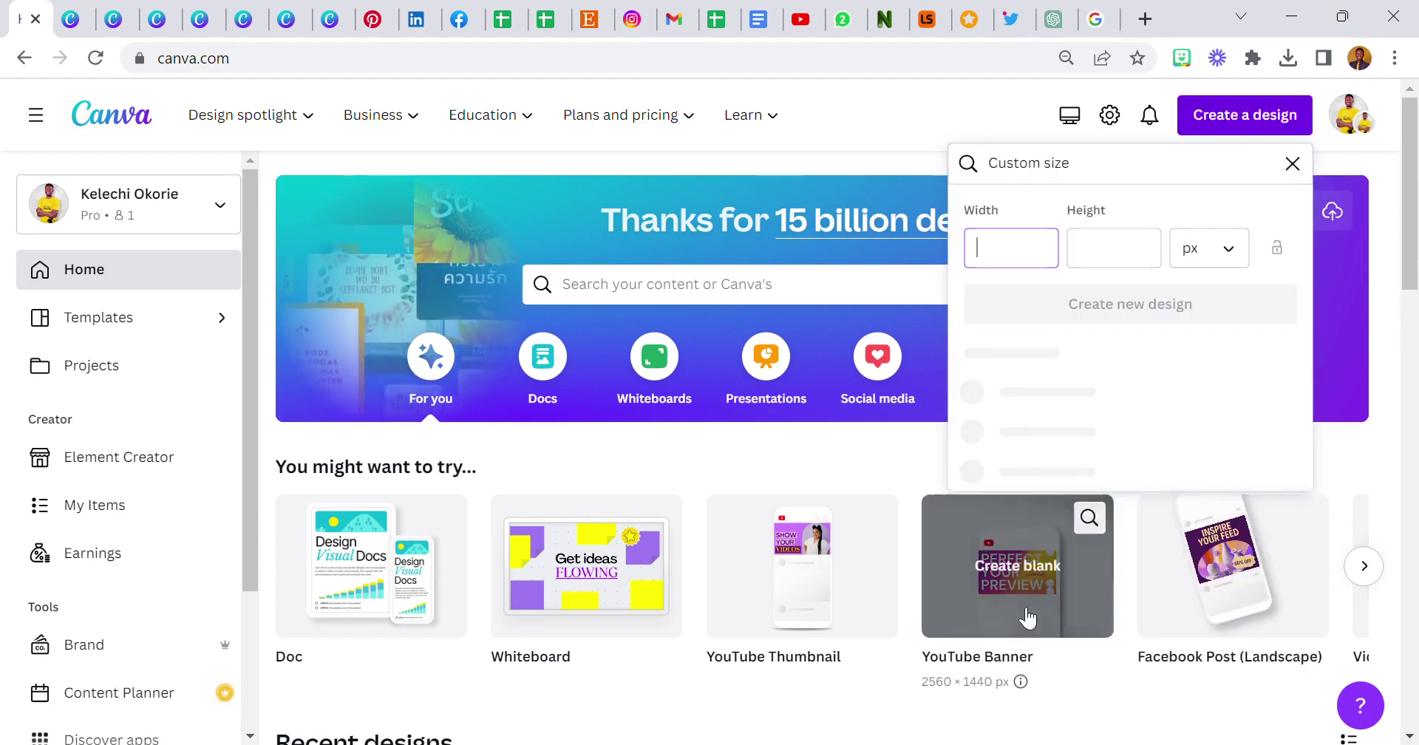
pyautogui.write('1080')
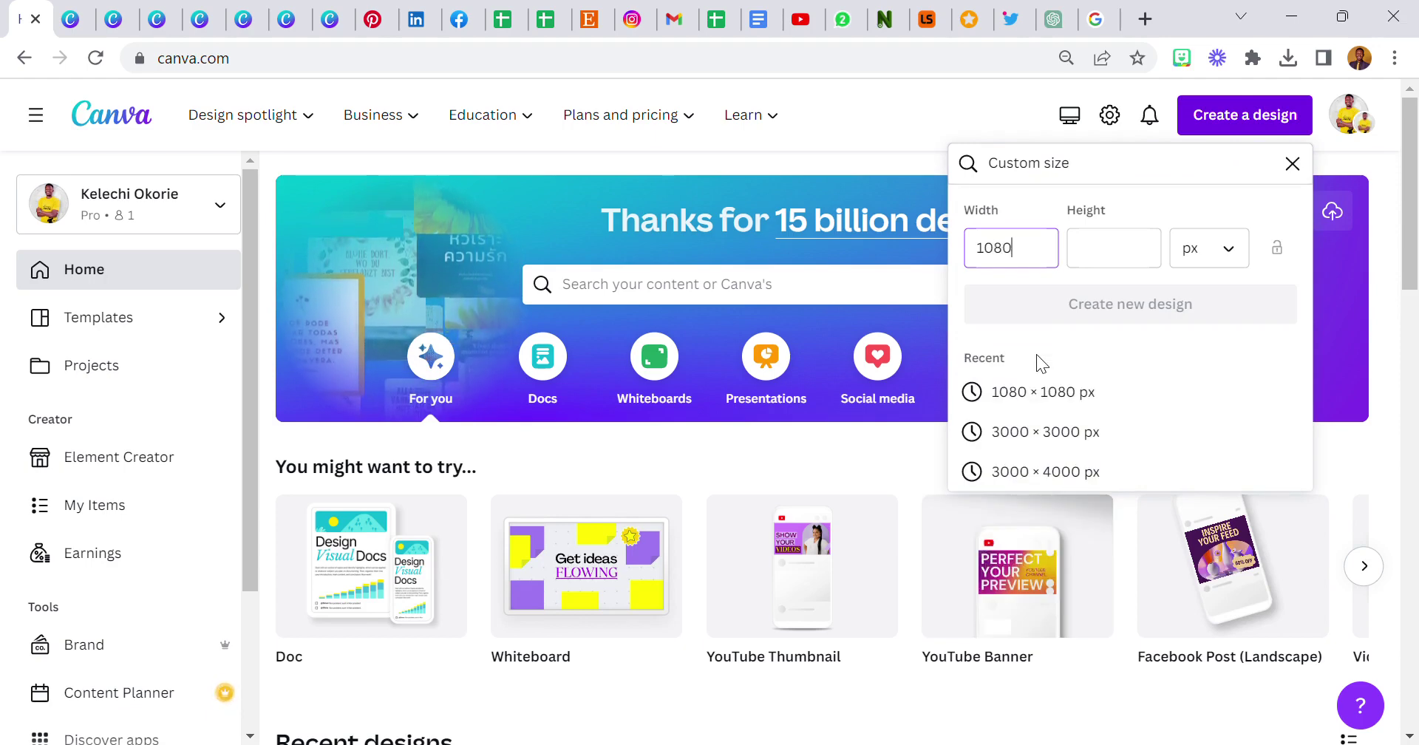
pyautogui.press('Tab')
pyautogui.write('1080')
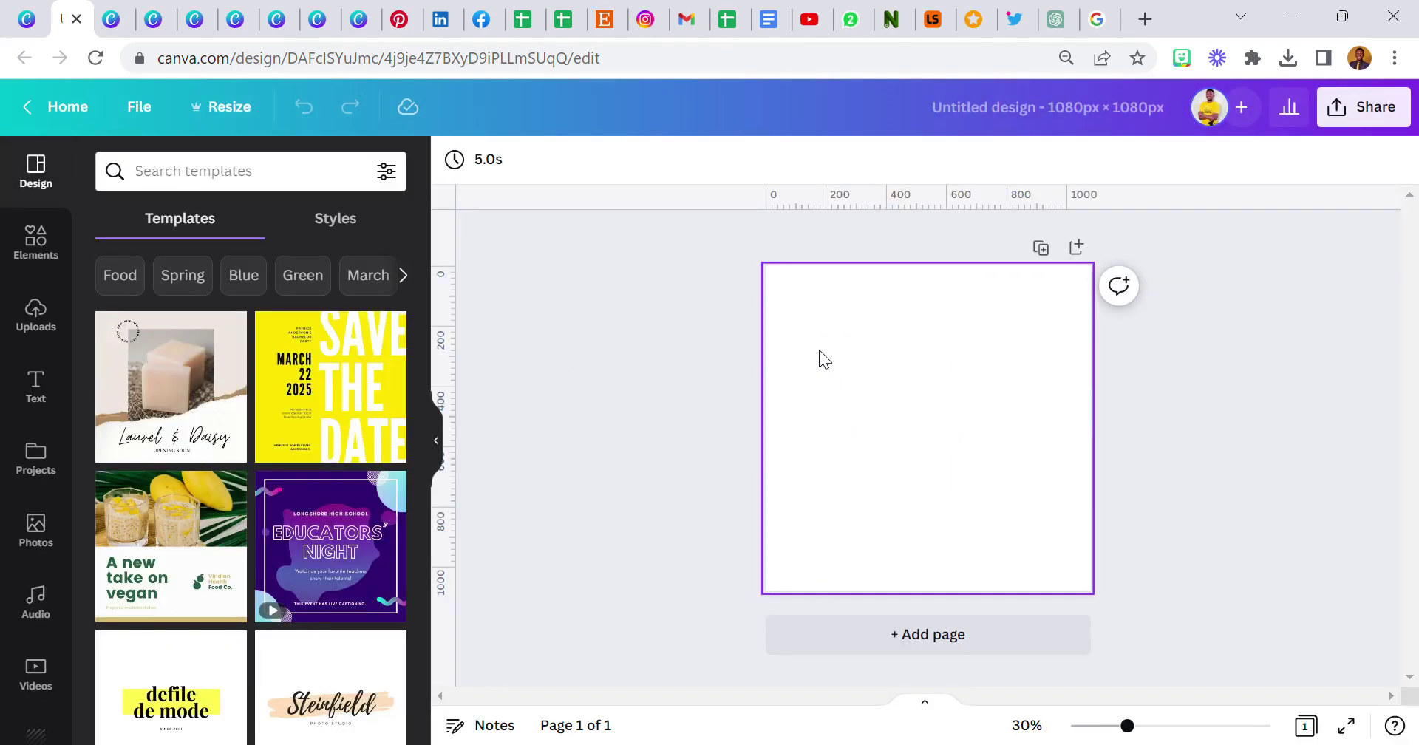
# Fill the blank page background with teal #33a396.
pyautogui.click(836, 361)
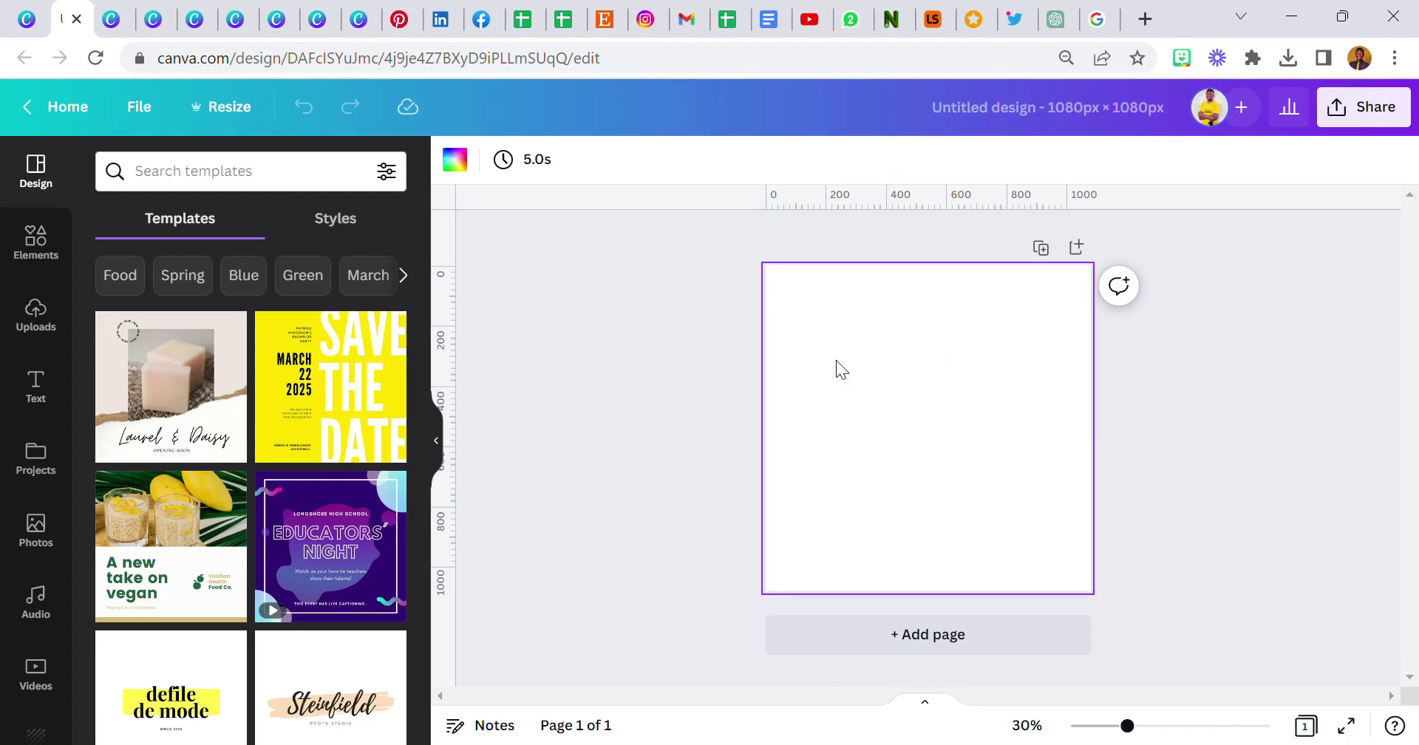
pyautogui.click(455, 159)
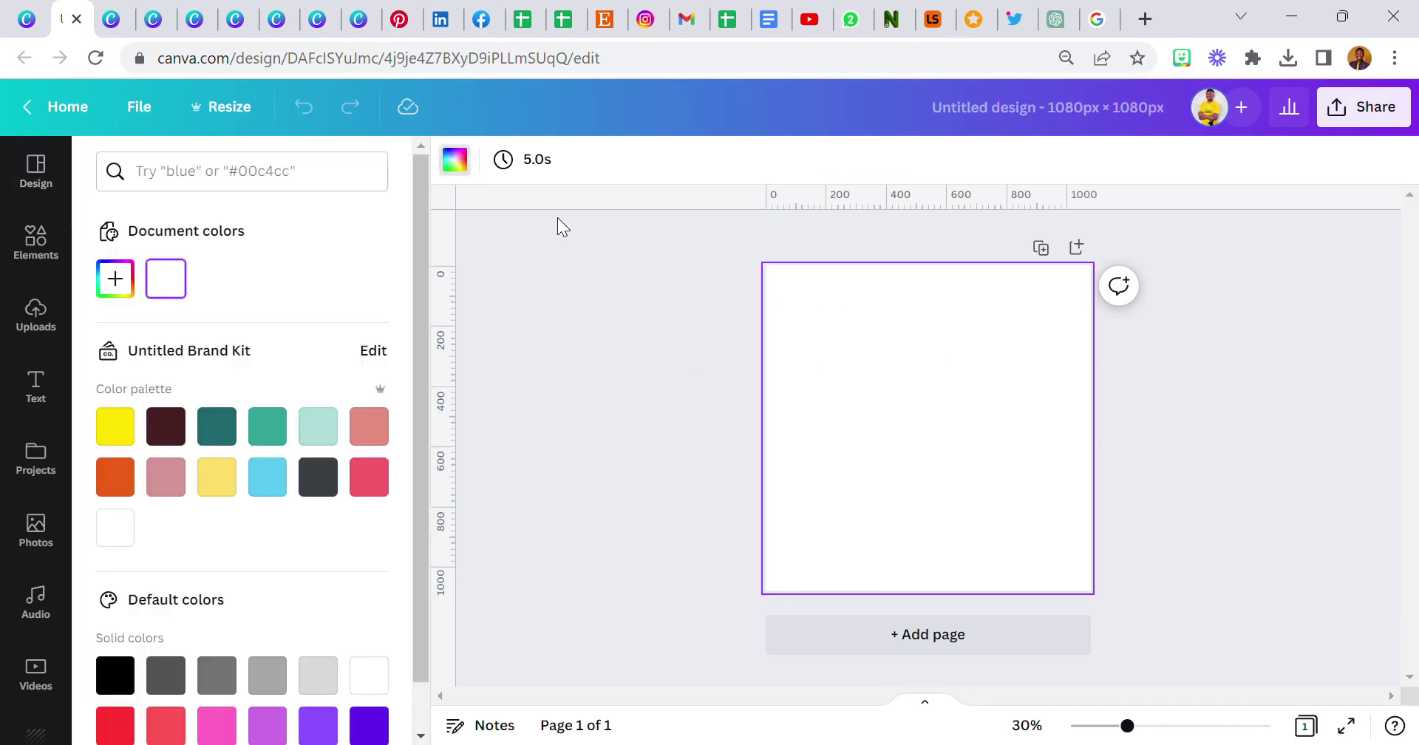
pyautogui.click(281, 436)
pyautogui.click(670, 399)
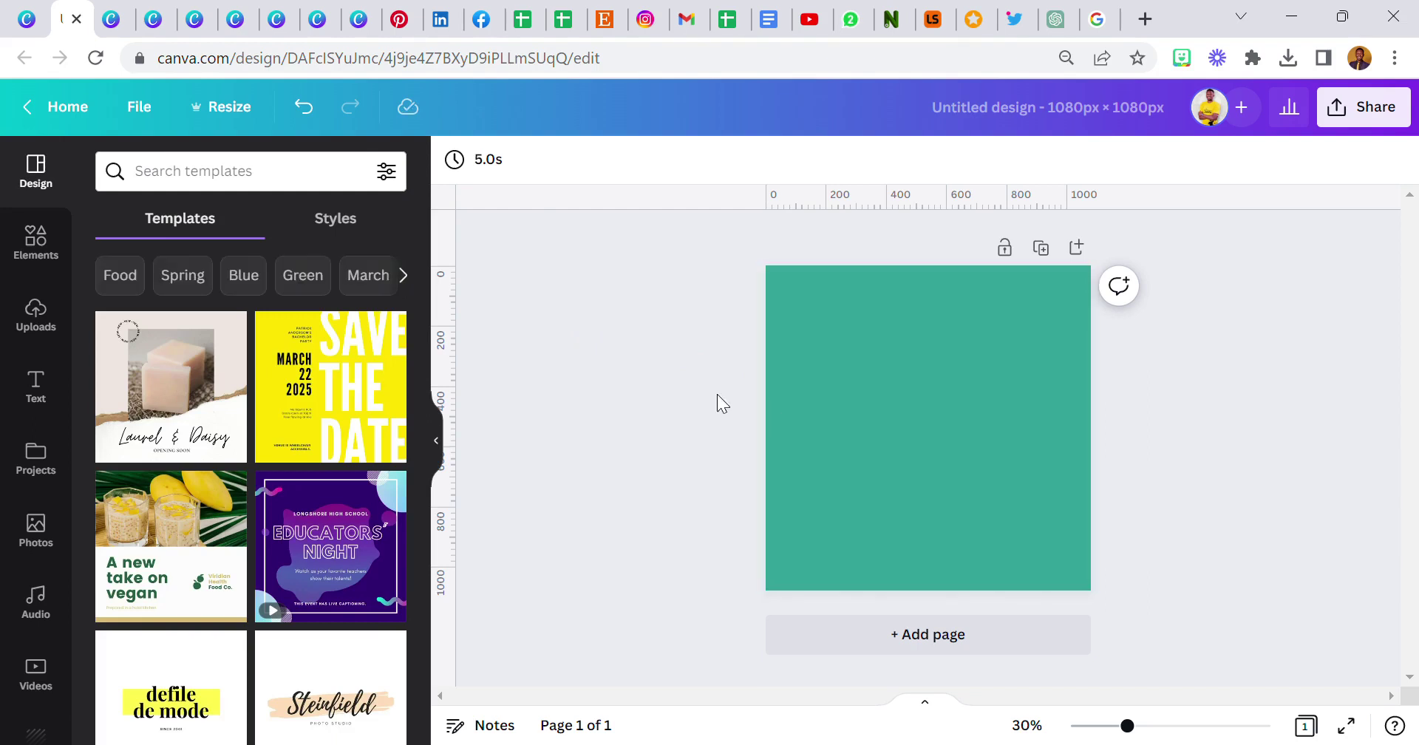
# Add a heading reading 'D' in Montserrat Semi-Bold.
pyautogui.click(53, 381)
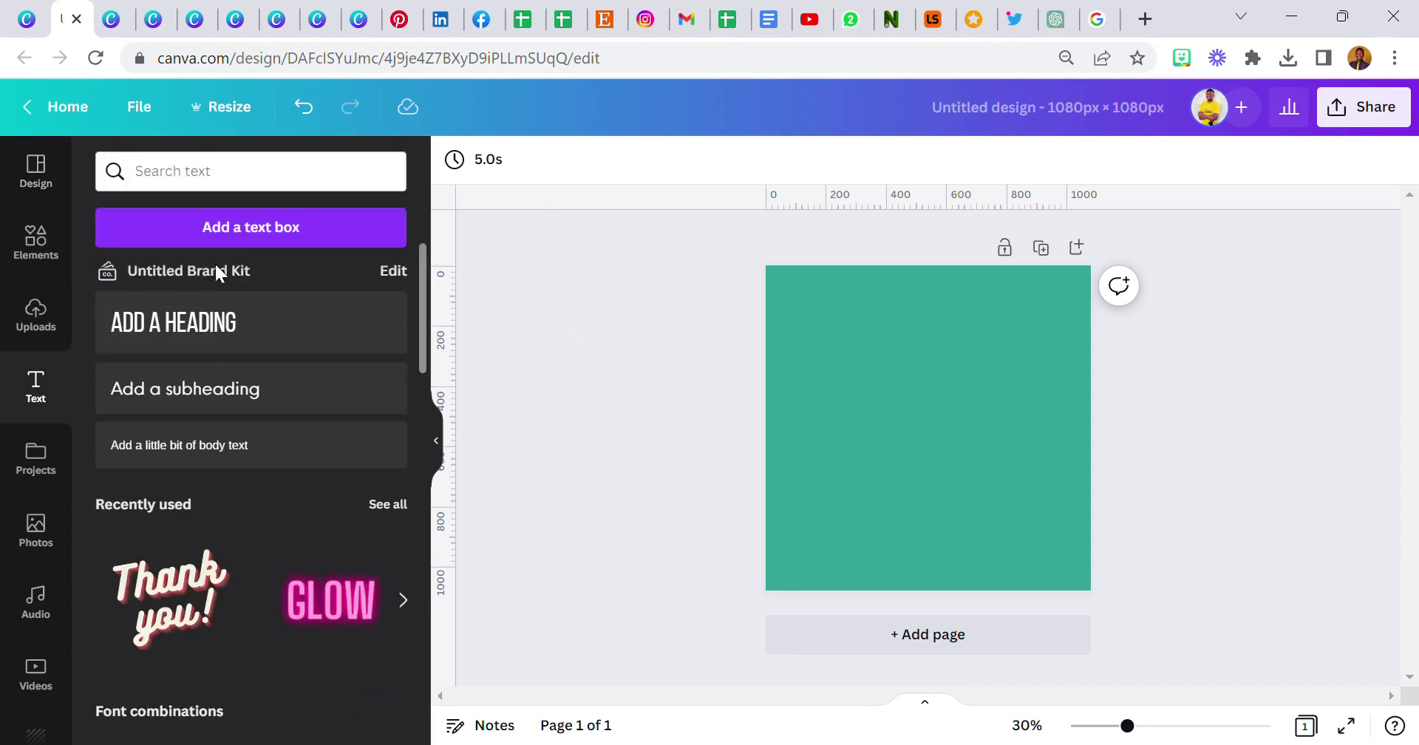
pyautogui.click(207, 318)
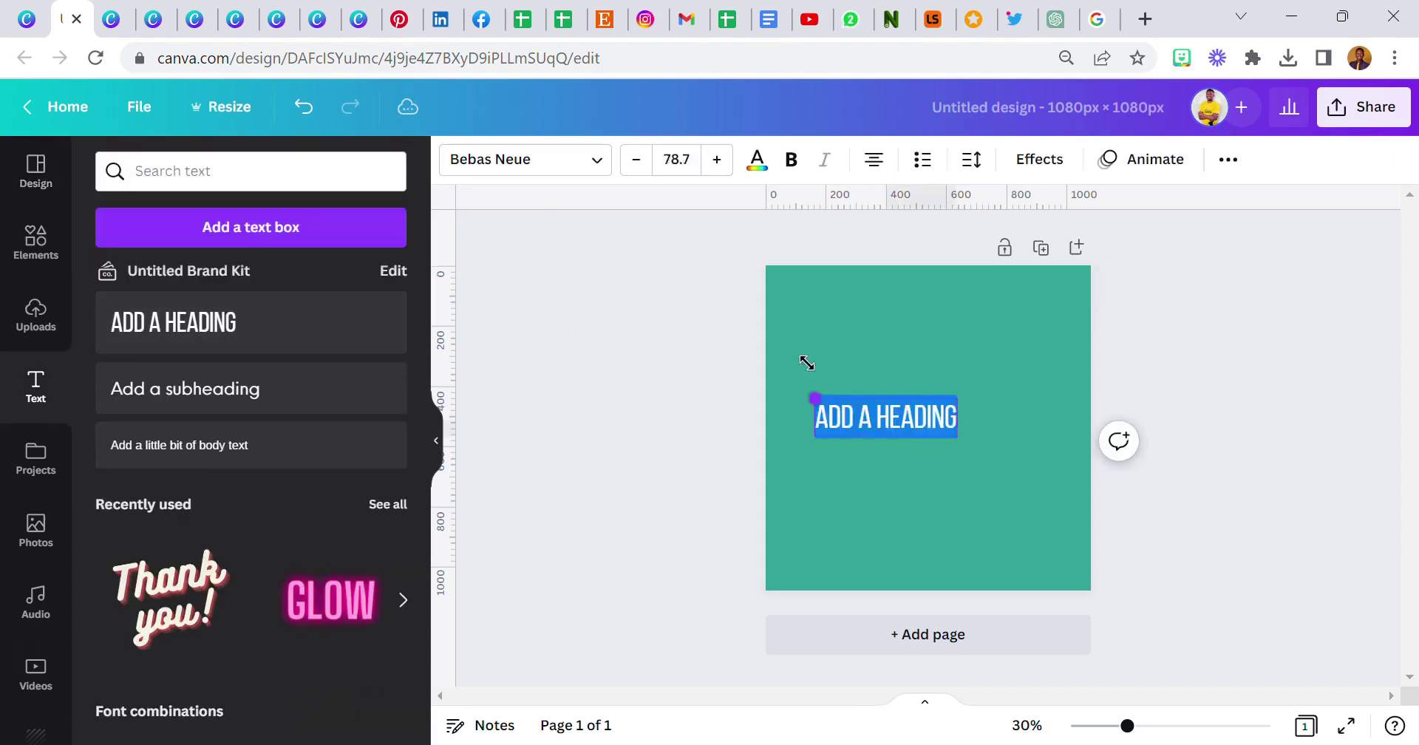
pyautogui.moveTo(887, 488); pyautogui.dragTo(969, 496)
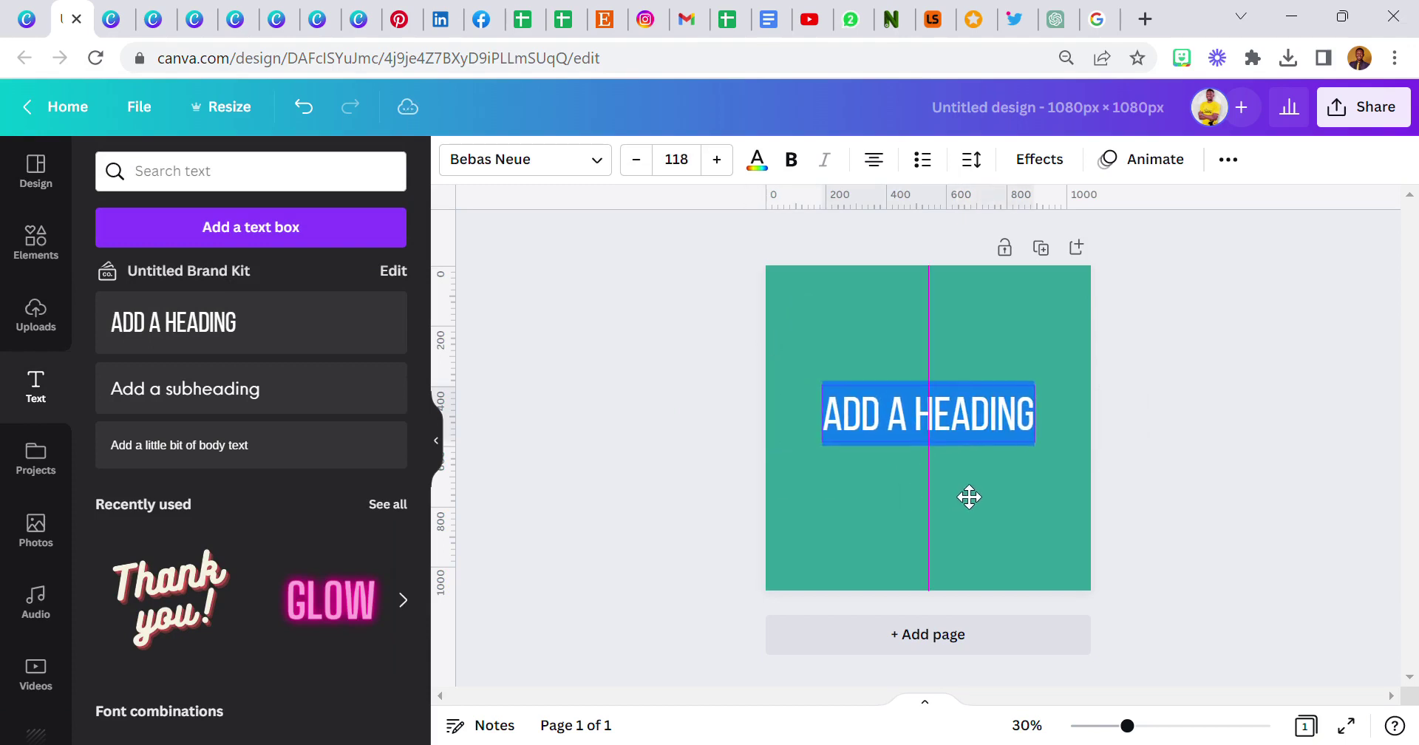
pyautogui.press('BackSpace')
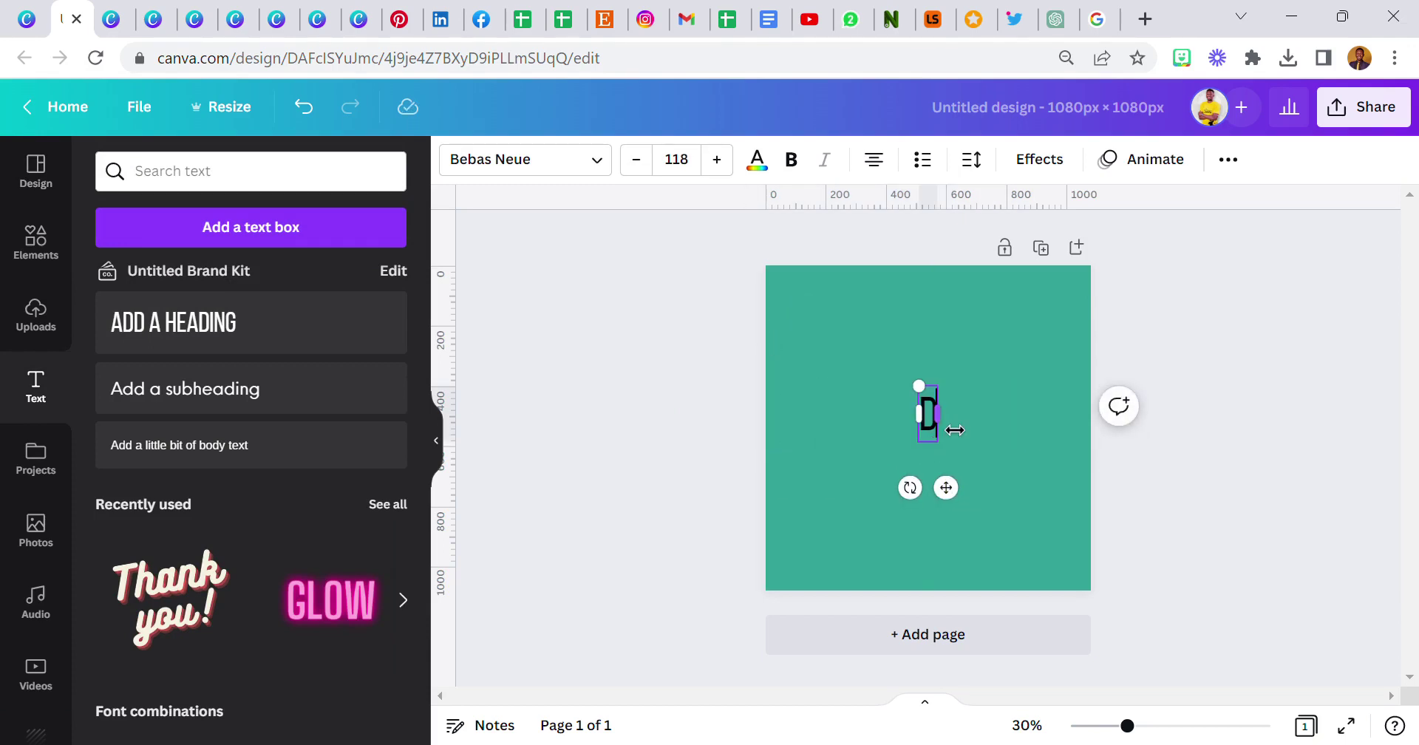
pyautogui.write('D')
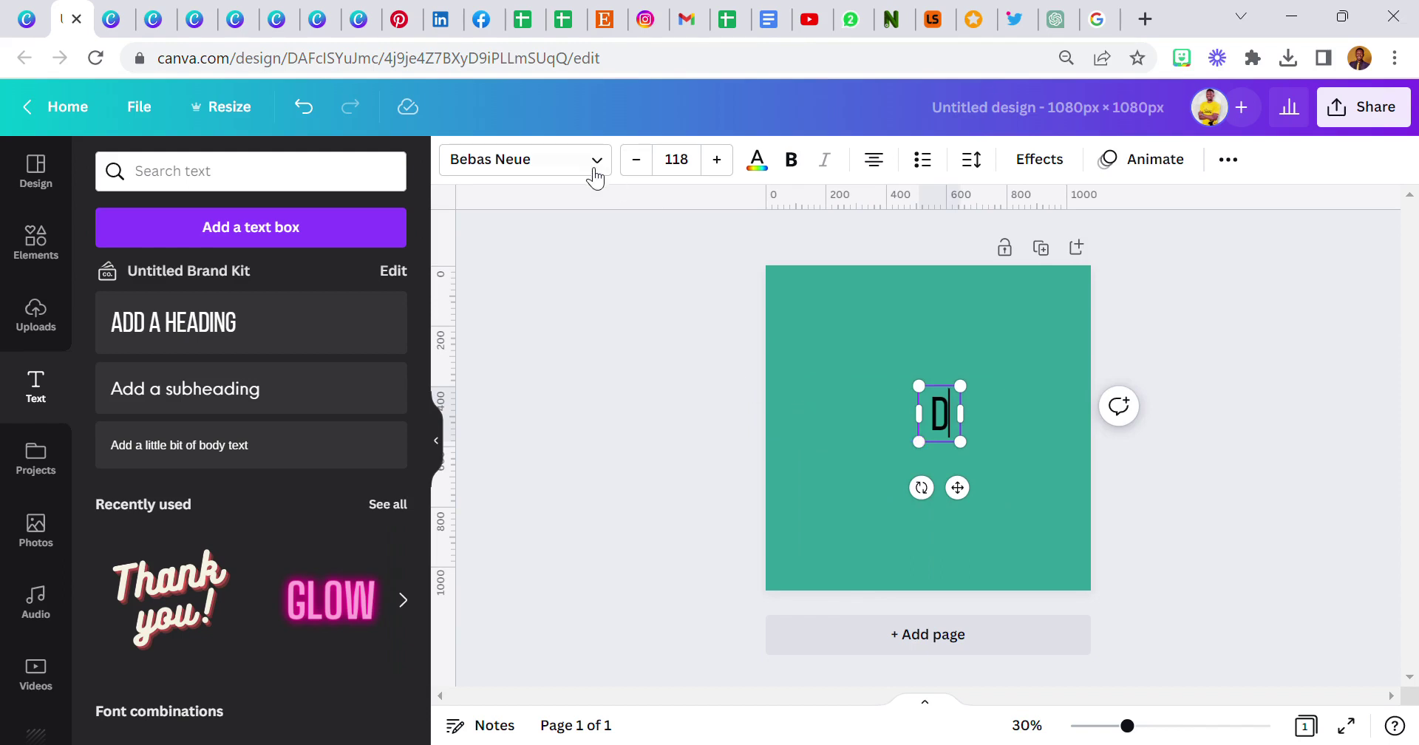
pyautogui.click(547, 159)
pyautogui.click(226, 371)
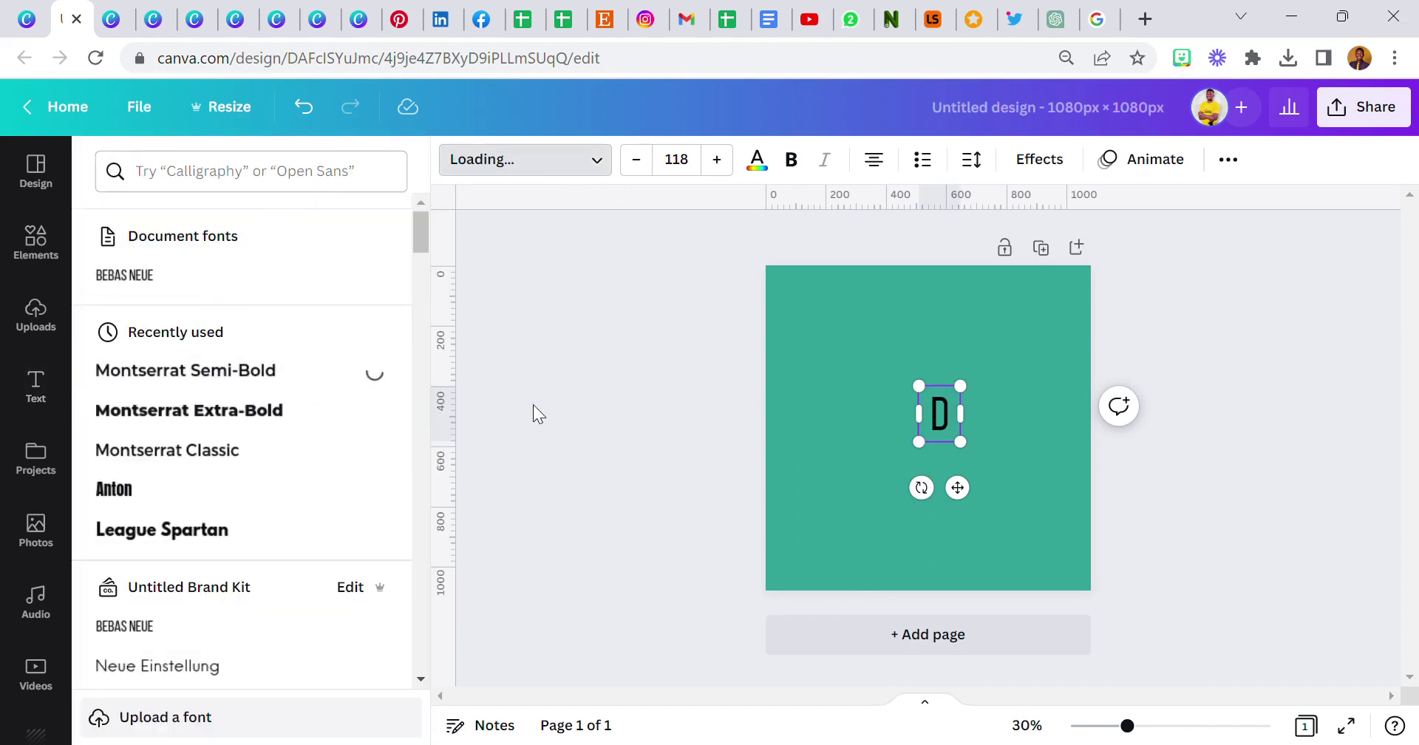
# Make the D white, enlarge it to size 483 and centre it on the page.
pyautogui.moveTo(918, 441); pyautogui.dragTo(772, 485)
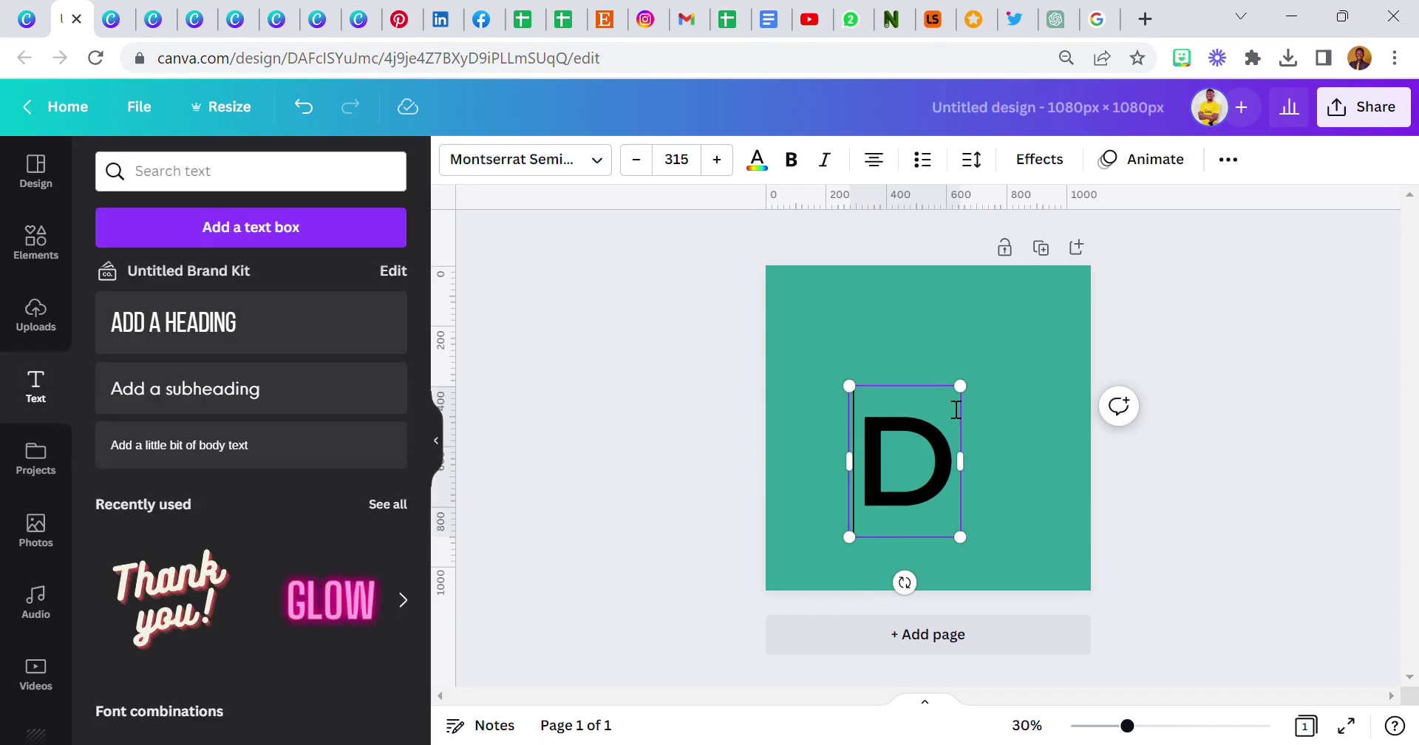
pyautogui.moveTo(960, 385); pyautogui.dragTo(1055, 370)
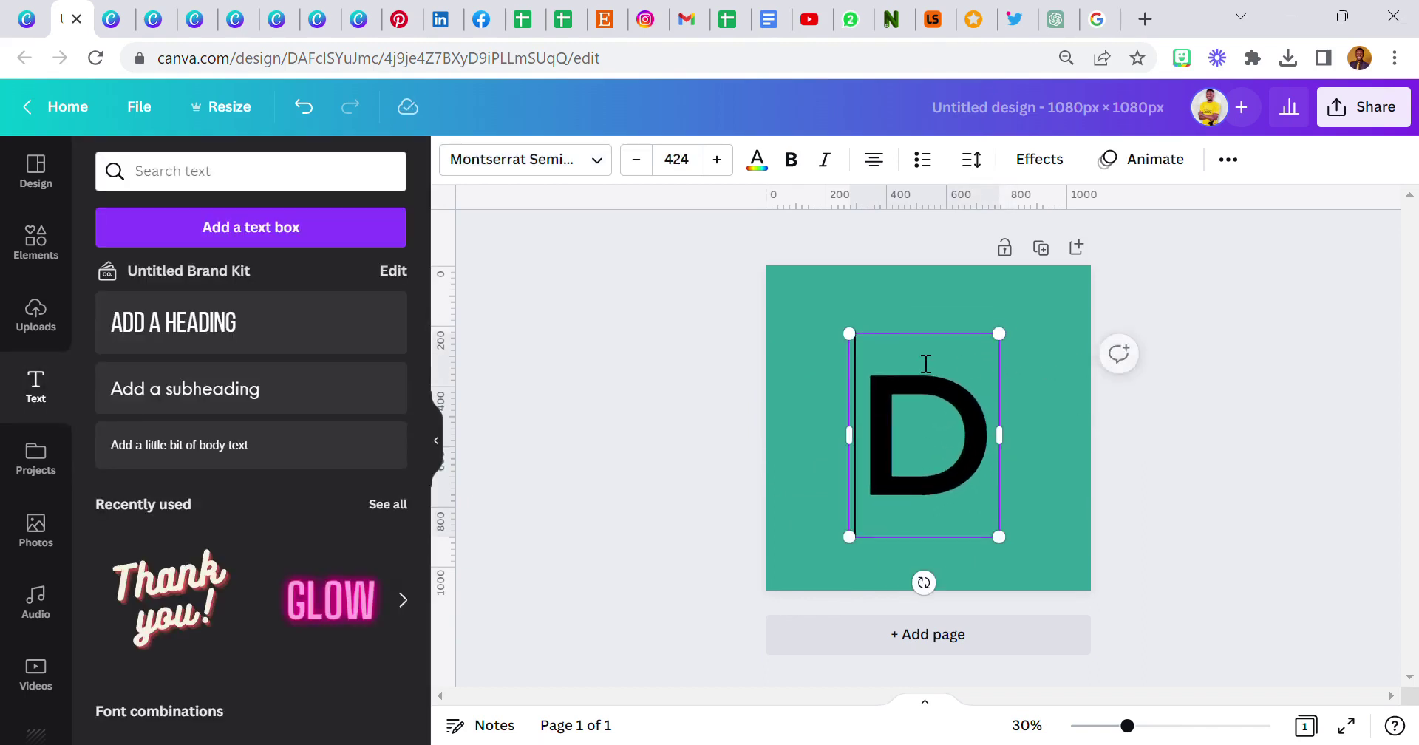
pyautogui.click(808, 352)
pyautogui.moveTo(912, 443); pyautogui.dragTo(916, 437)
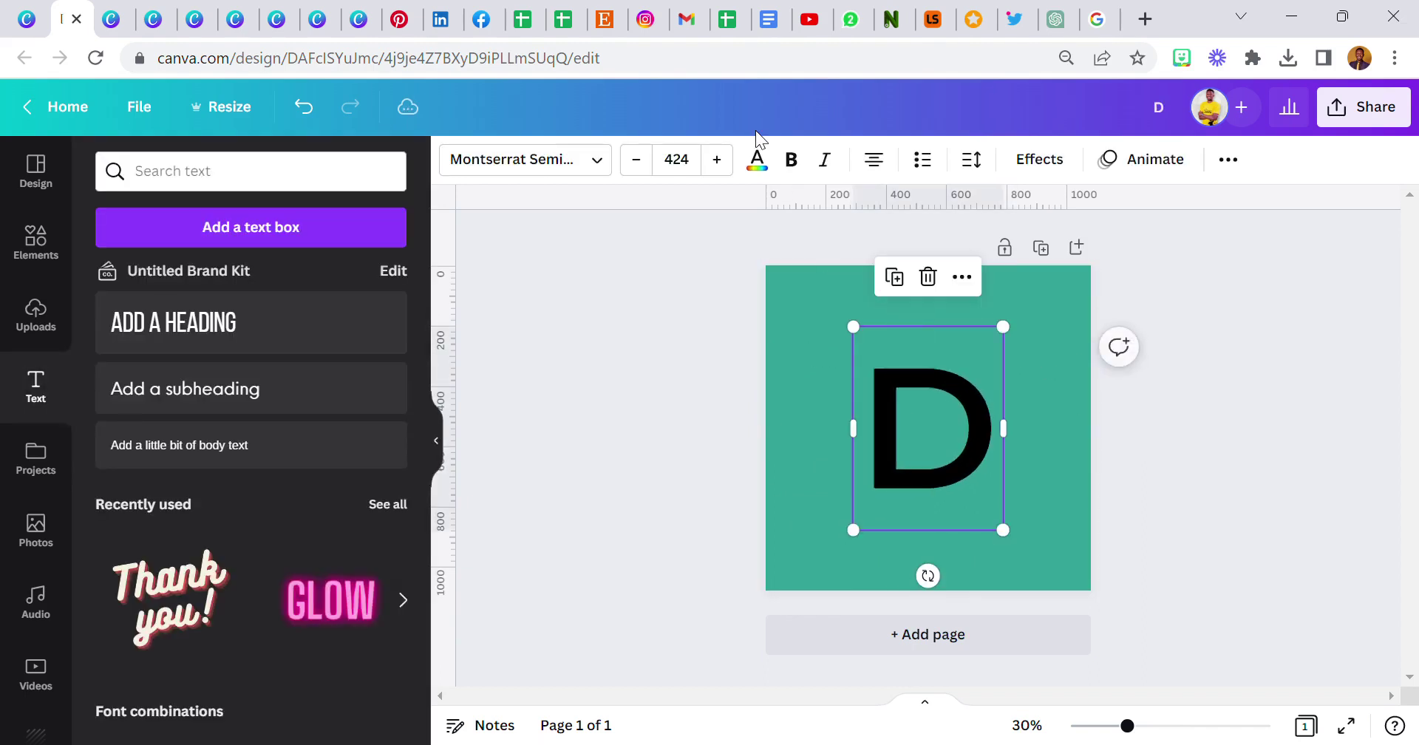
pyautogui.click(757, 159)
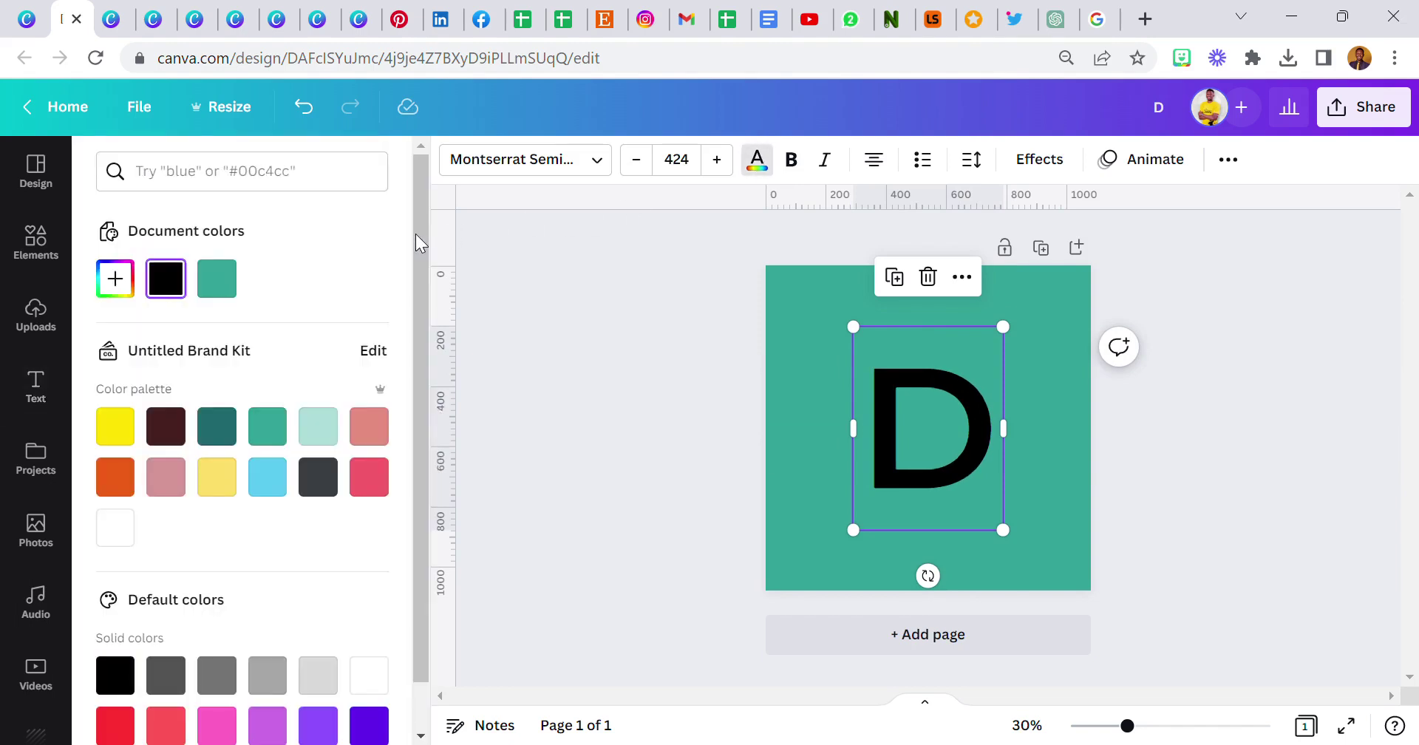
pyautogui.click(117, 528)
pyautogui.click(786, 365)
pyautogui.click(913, 433)
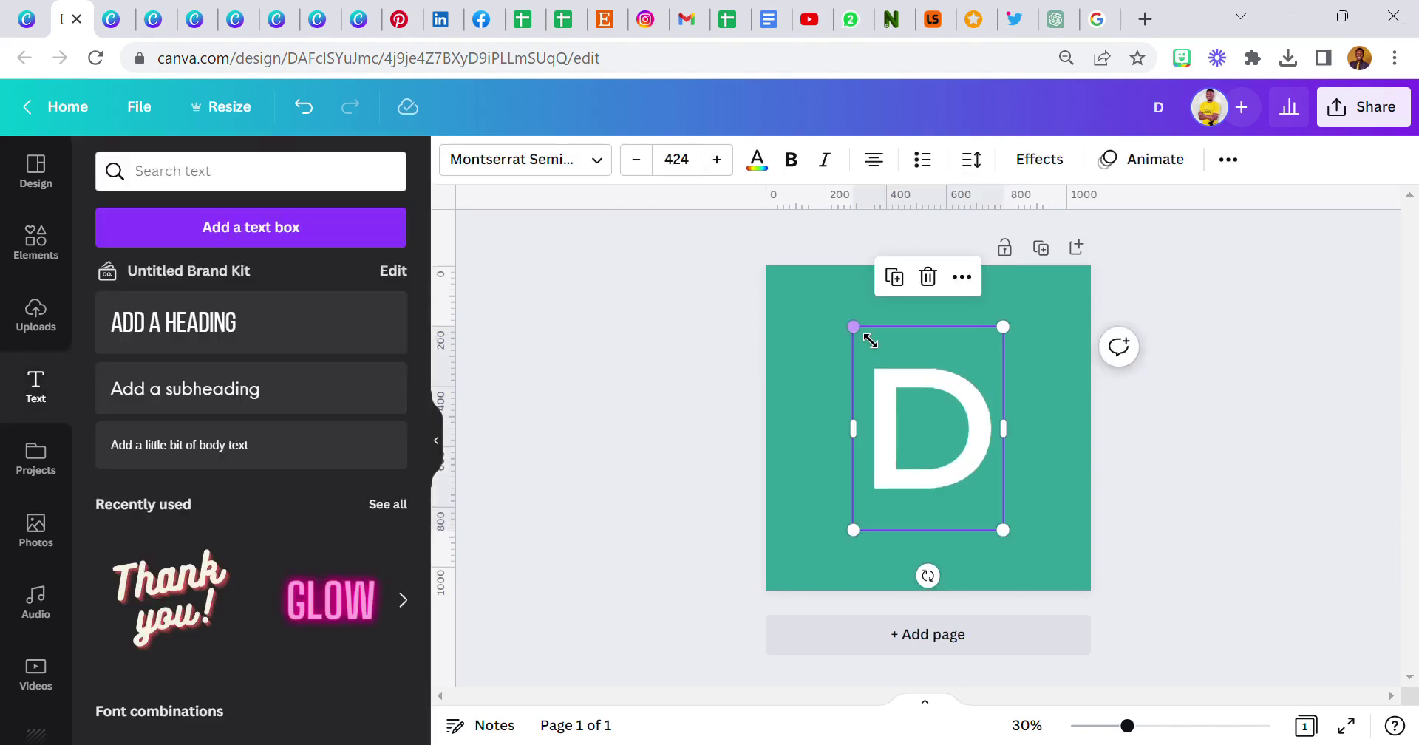
pyautogui.moveTo(858, 330); pyautogui.dragTo(834, 299)
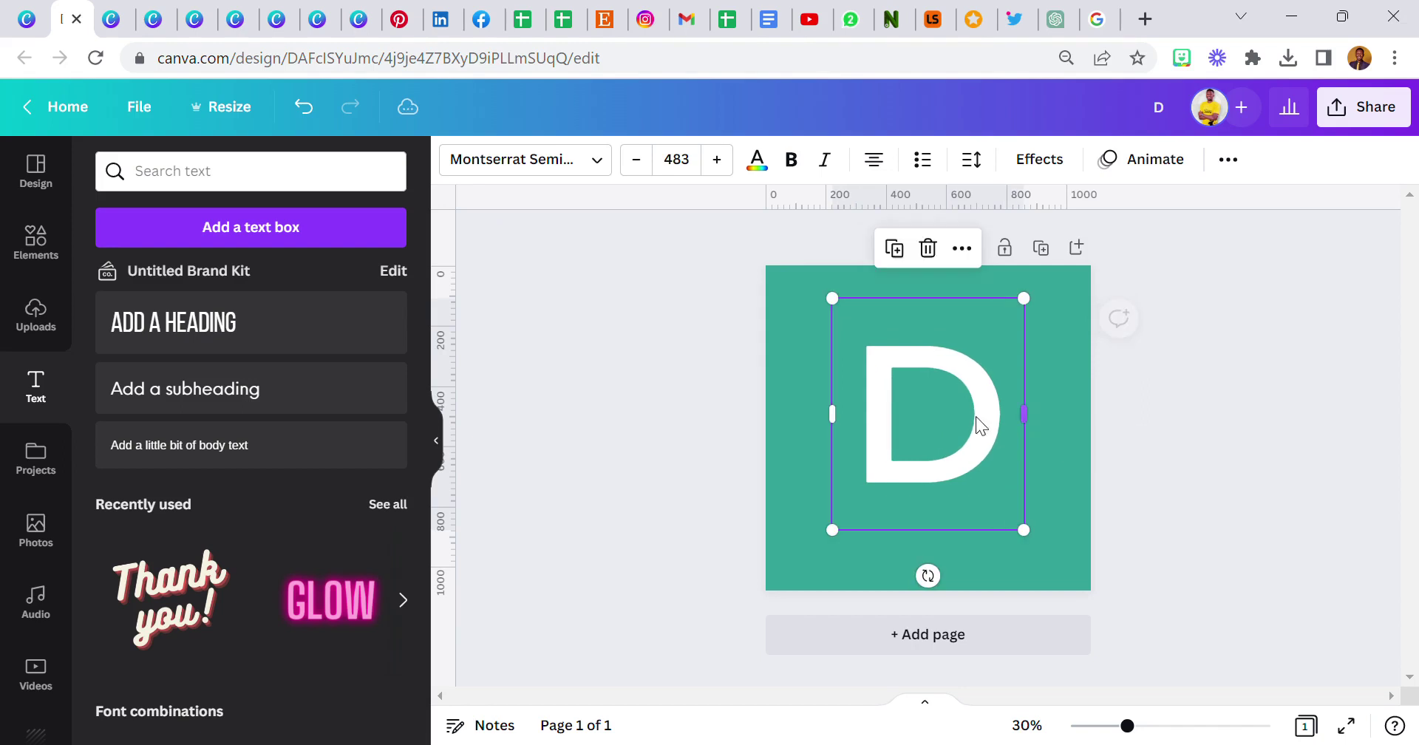
pyautogui.moveTo(979, 427); pyautogui.dragTo(966, 444)
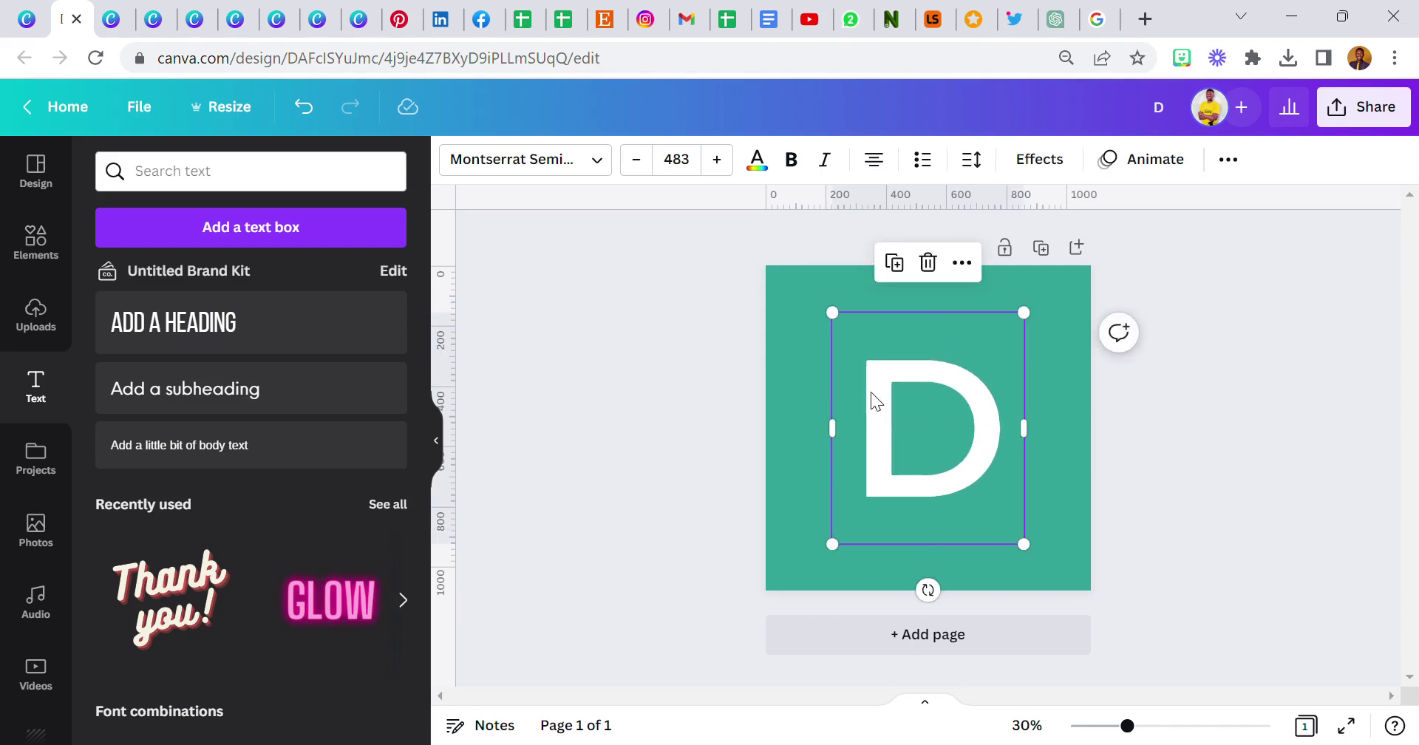
pyautogui.click(804, 375)
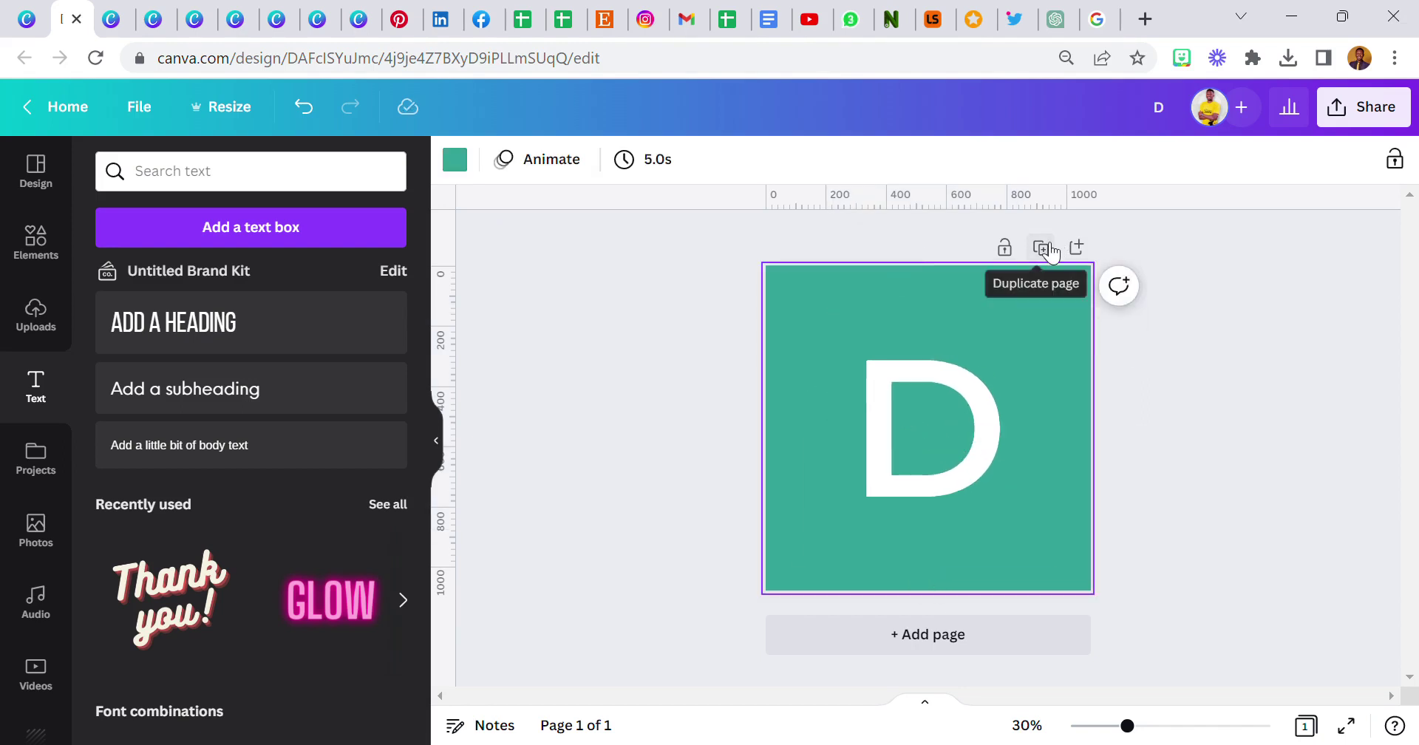
# Duplicate the page and change its letter to 'O'.
pyautogui.click(1043, 249)
pyautogui.doubleClick(934, 445)
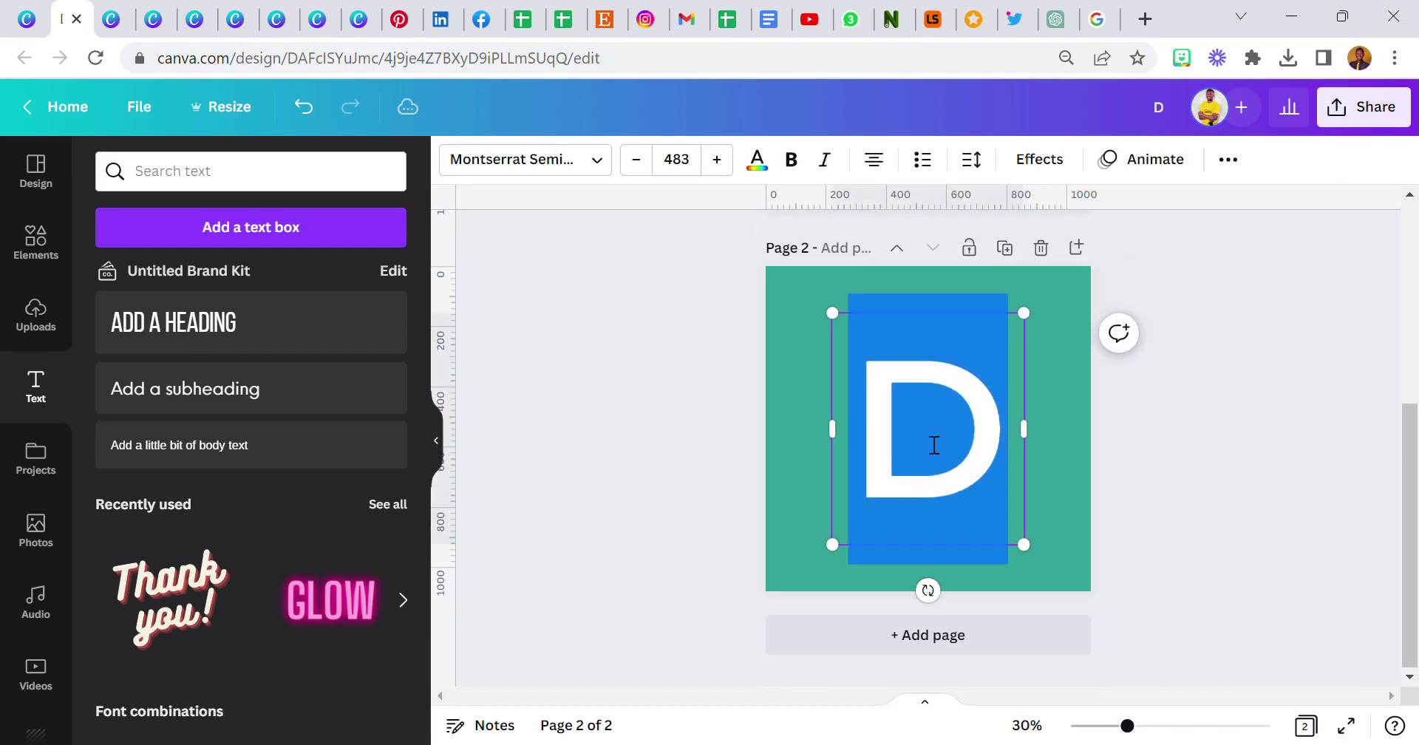
pyautogui.write('O')
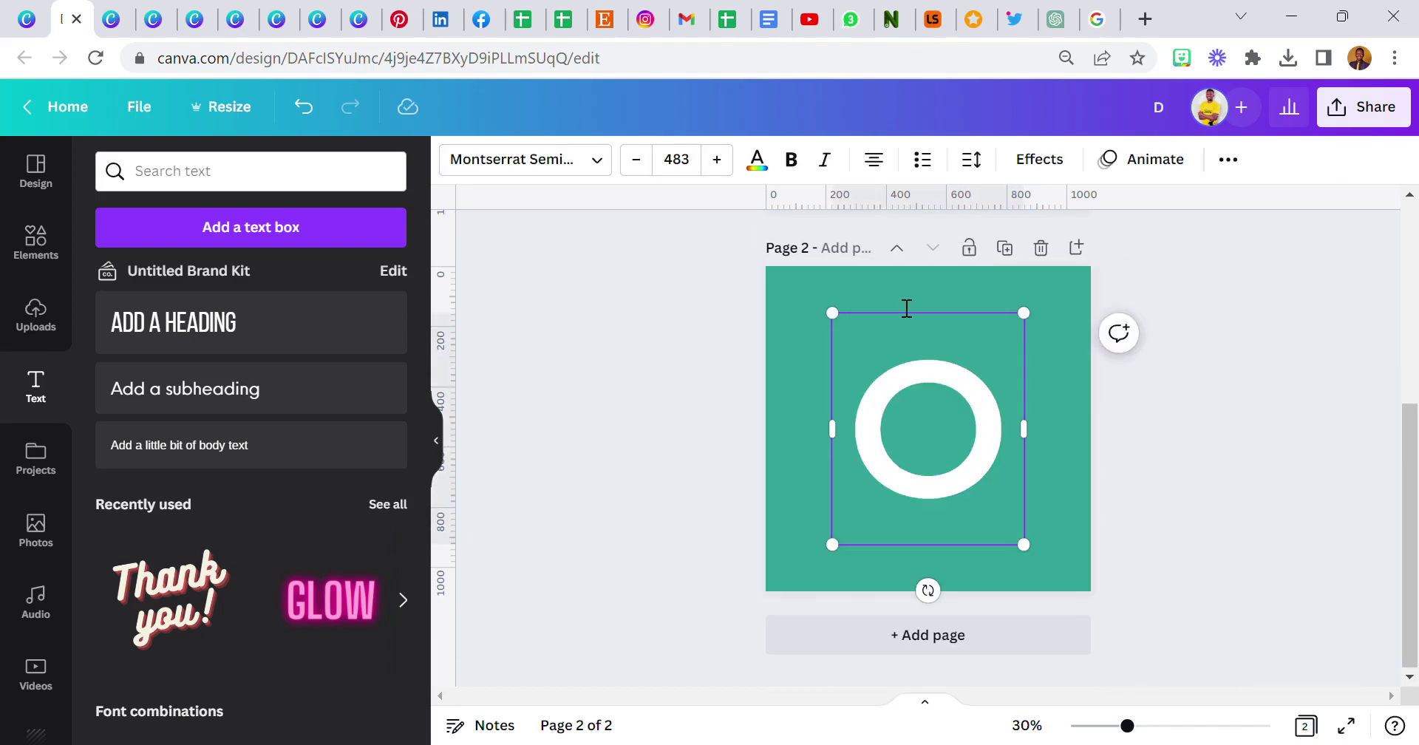
# Duplicate the O page and change its letter to 'G'.
pyautogui.click(1007, 249)
pyautogui.doubleClick(943, 438)
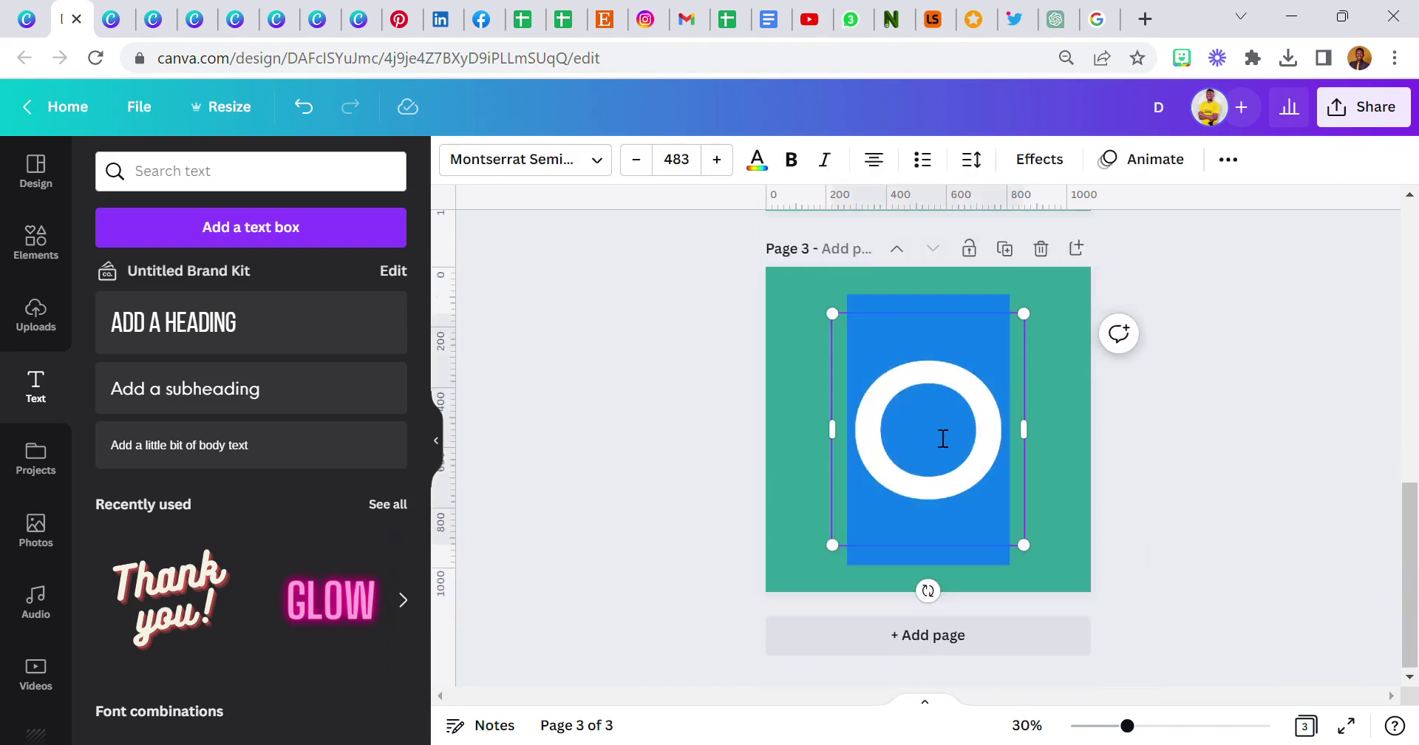
pyautogui.write('G')
pyautogui.click(810, 433)
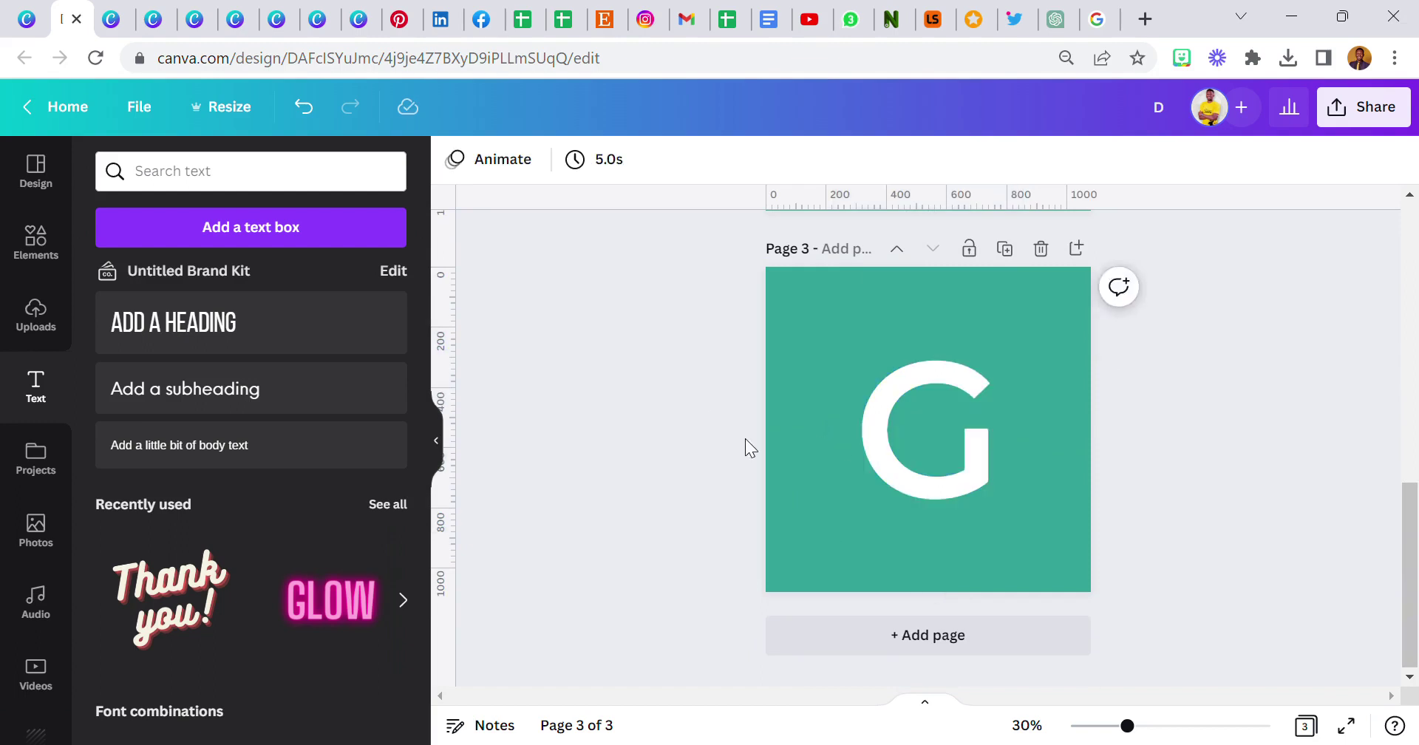
# Scroll through the three pages to check the D, O and G letters.
pyautogui.scroll(9, 745, 438)
pyautogui.scroll(-8, 912, 374)
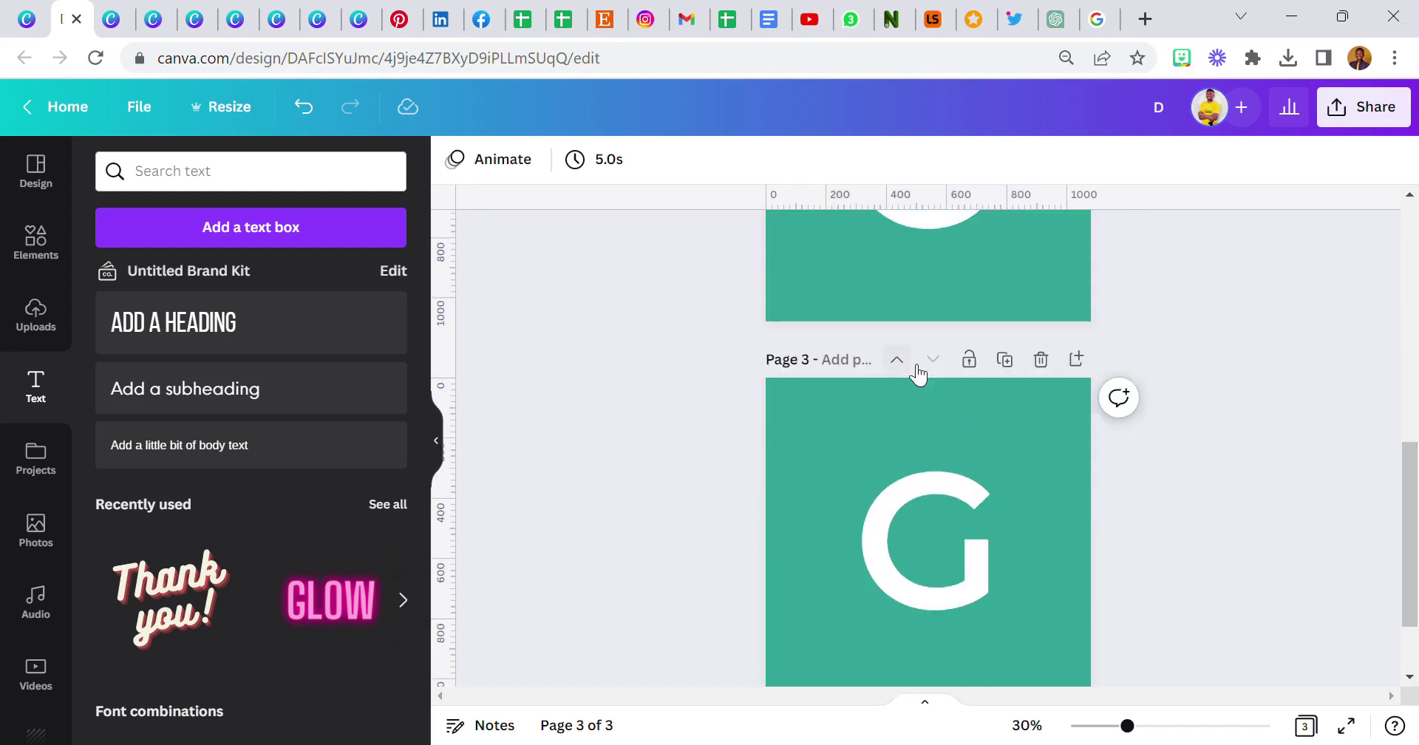
pyautogui.click(850, 348)
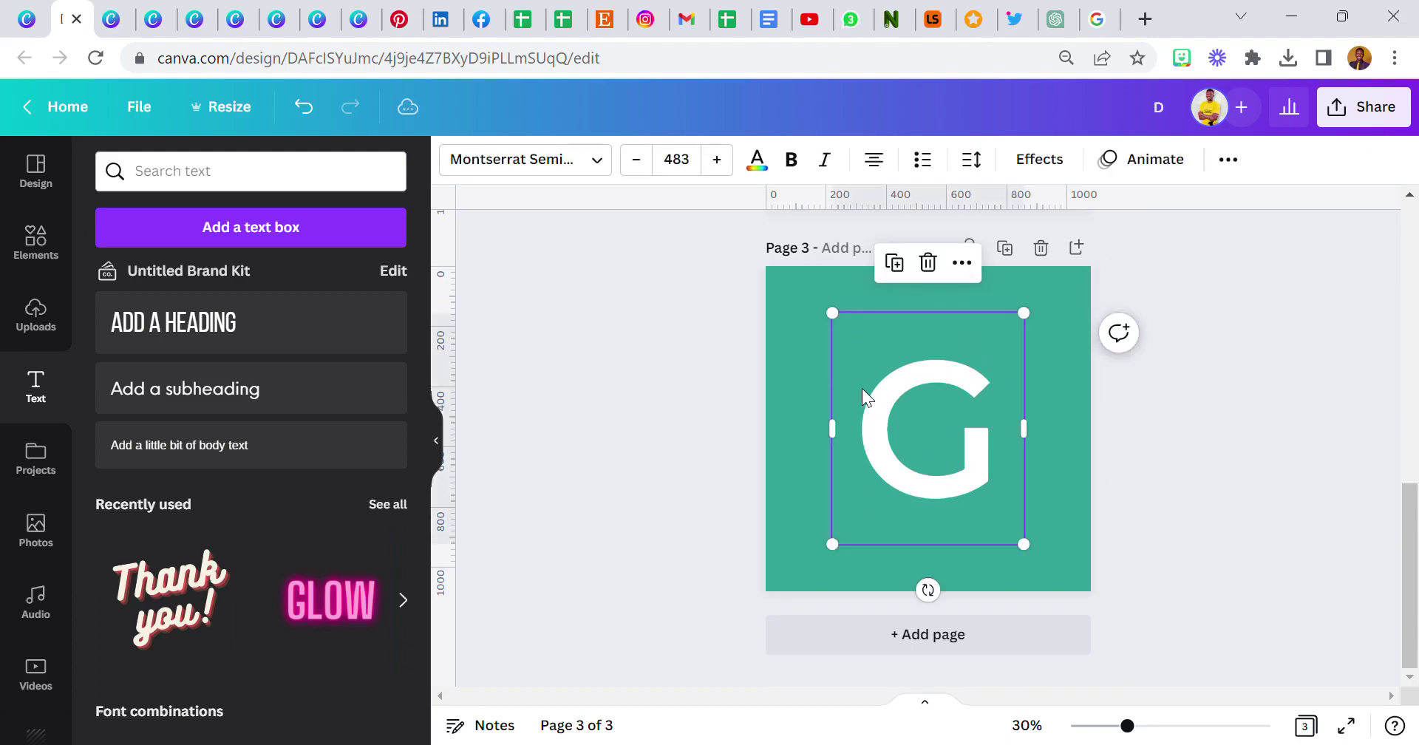
pyautogui.scroll(3, 858, 385)
pyautogui.click(916, 311)
pyautogui.scroll(5, 908, 321)
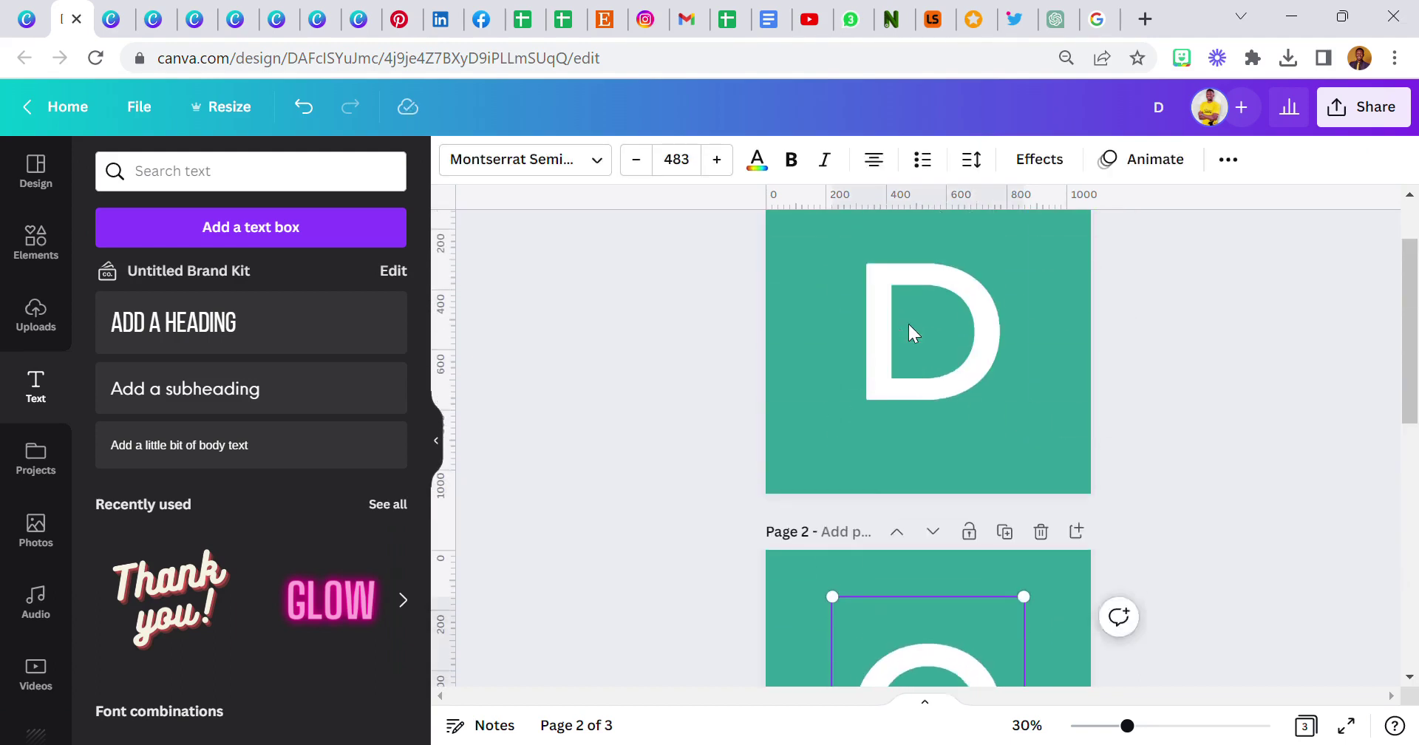
pyautogui.click(907, 321)
pyautogui.click(795, 337)
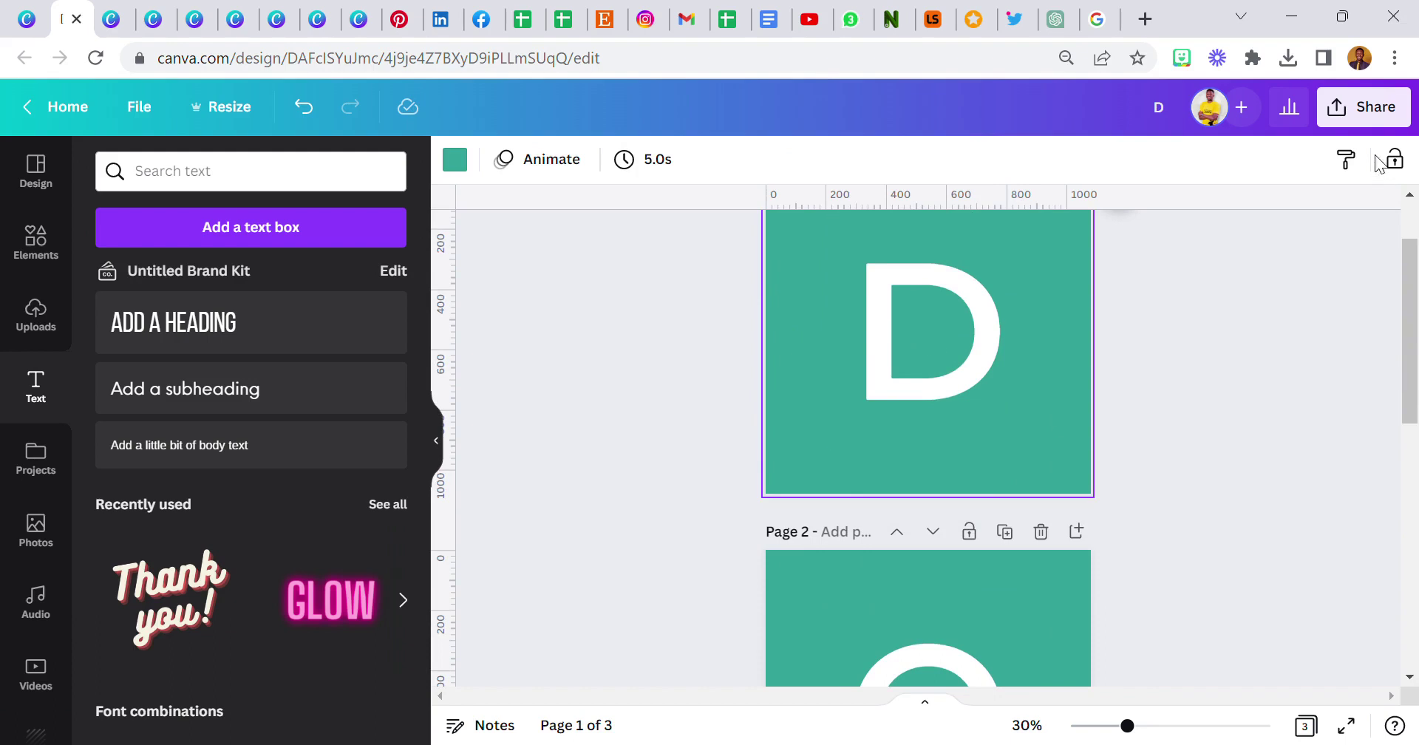
# Download all three pages as transparent PNGs and drag the D image into uploads.
pyautogui.click(1399, 115)
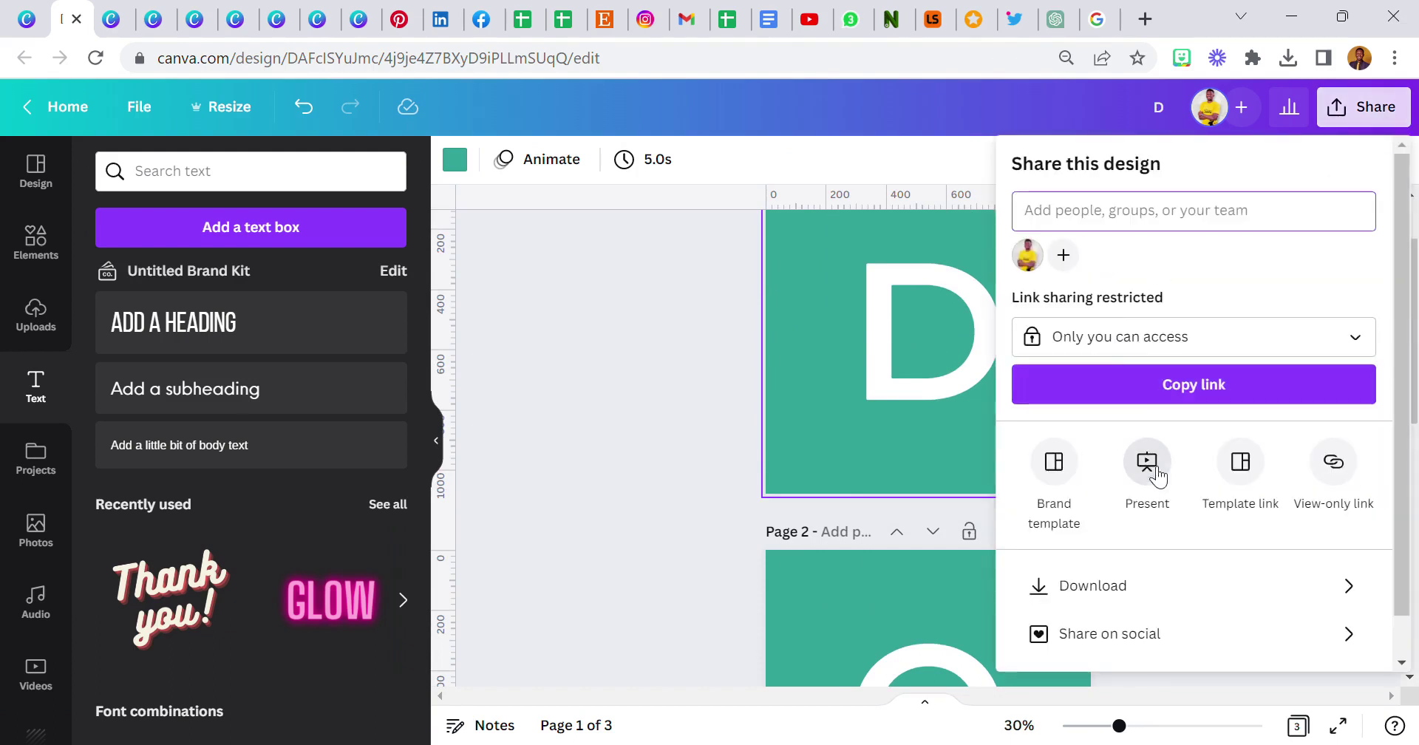
pyautogui.click(1142, 588)
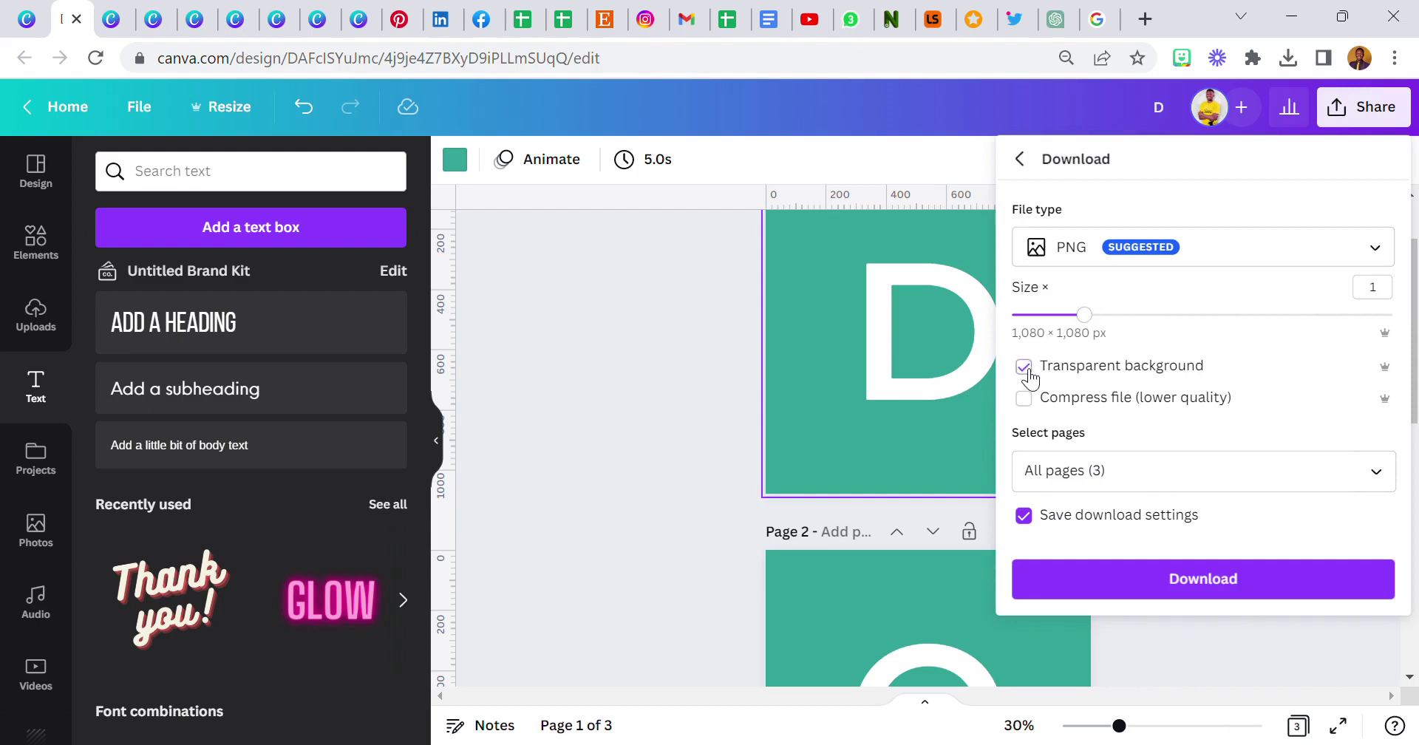
pyautogui.click(1227, 583)
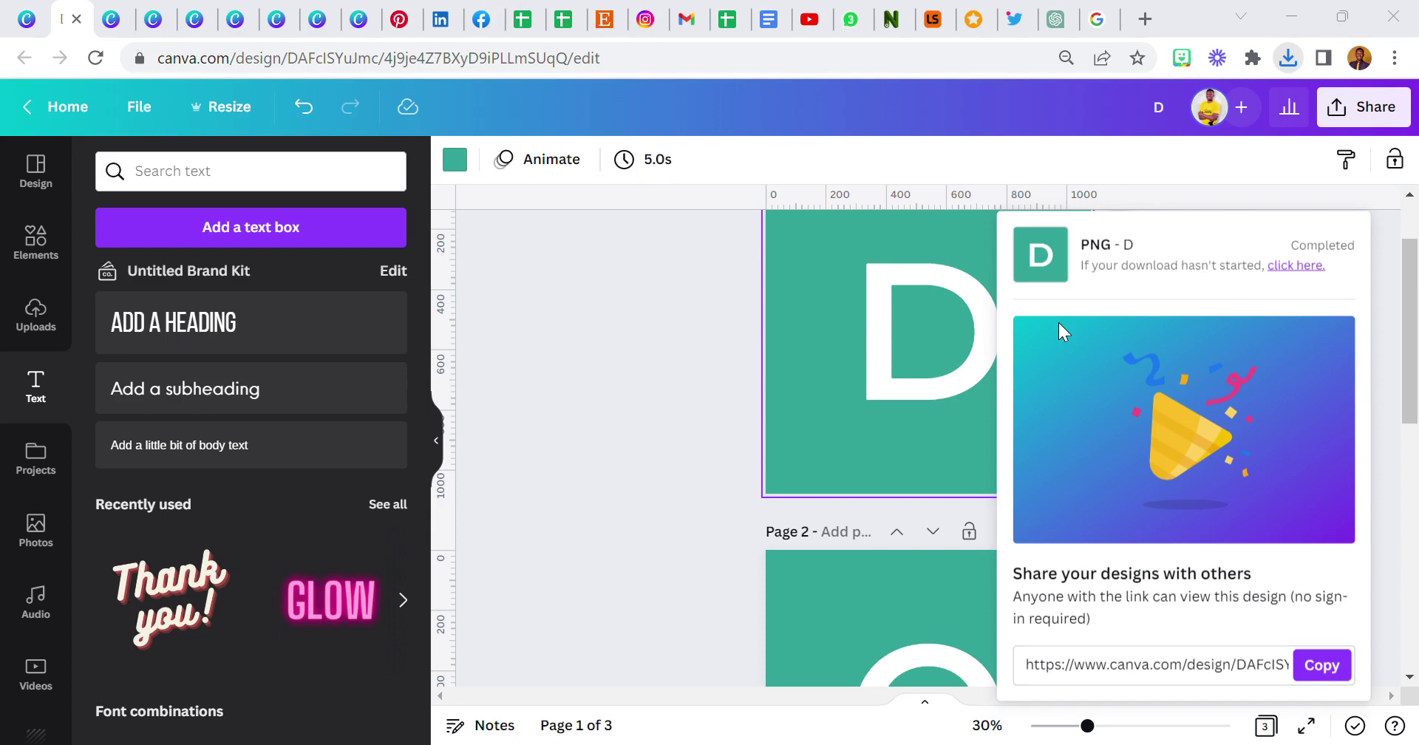
pyautogui.moveTo(1048, 255); pyautogui.dragTo(244, 414)
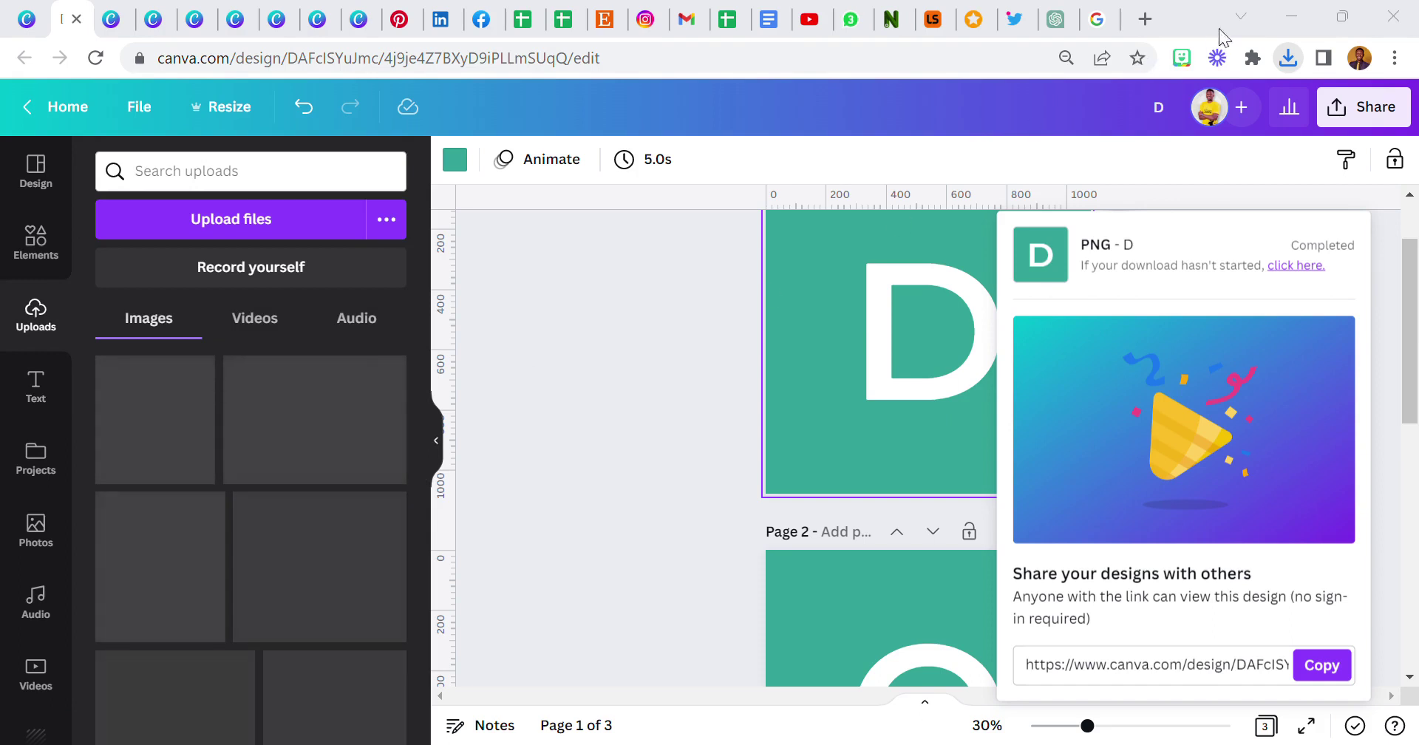
# Drag the remaining exported O and G letter PNGs into the Uploads panel.
pyautogui.click(609, 369)
pyautogui.scroll(-2, 948, 381)
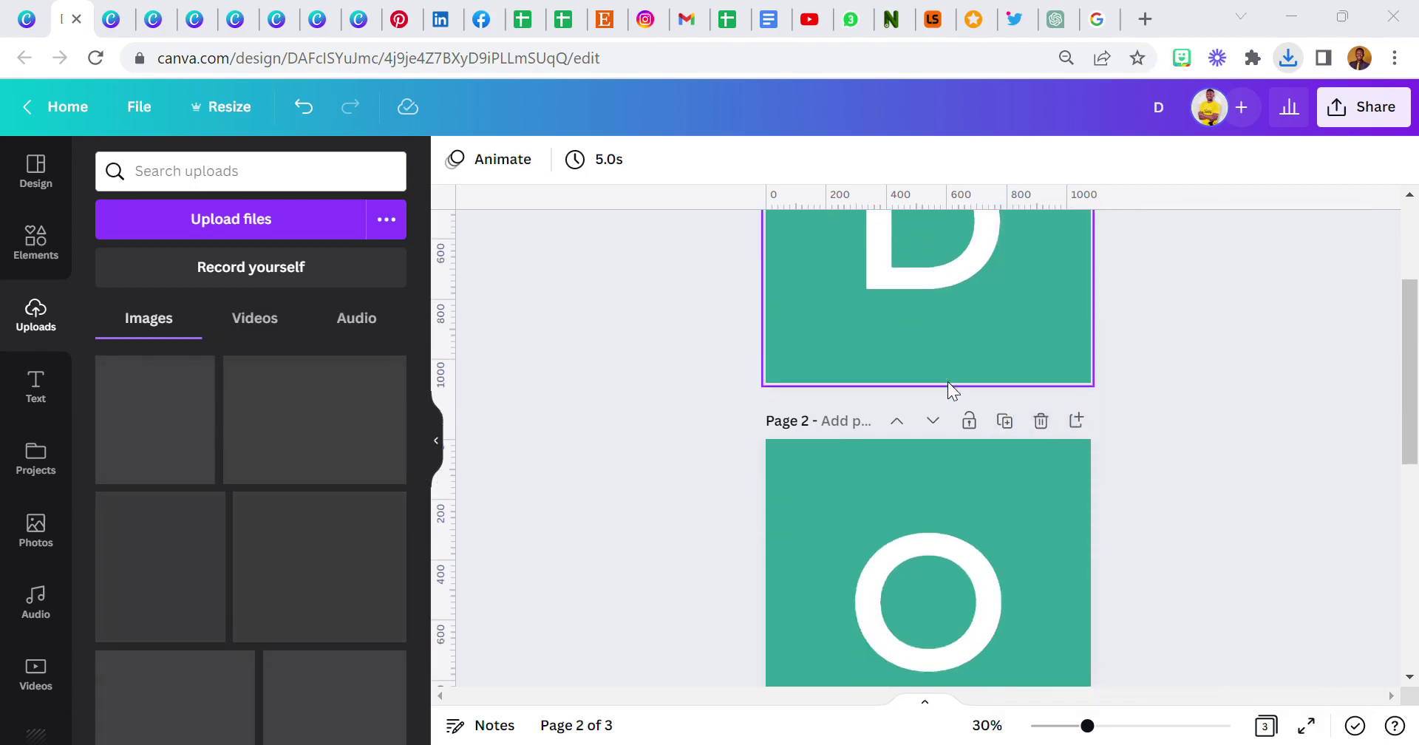
pyautogui.scroll(3, 948, 381)
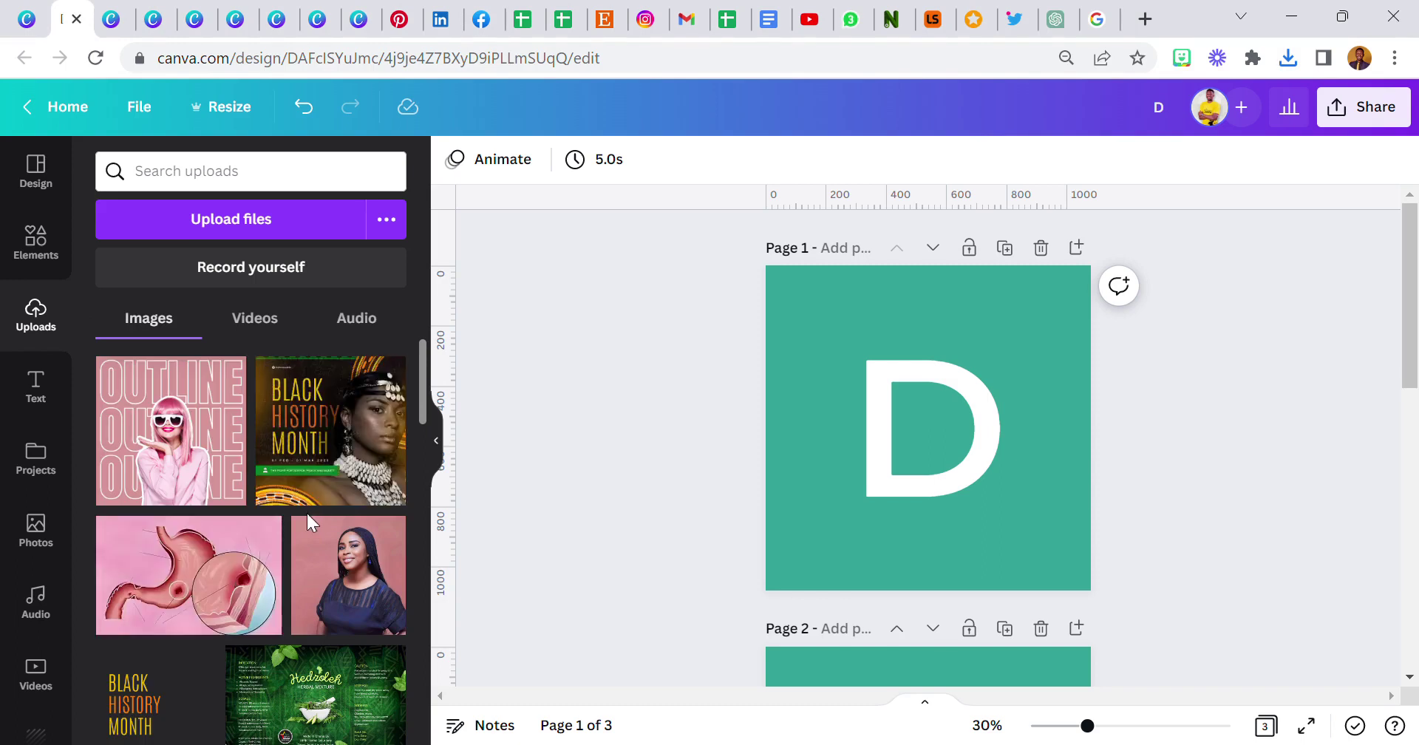
pyautogui.scroll(-1, 966, 411)
pyautogui.scroll(-8, 965, 411)
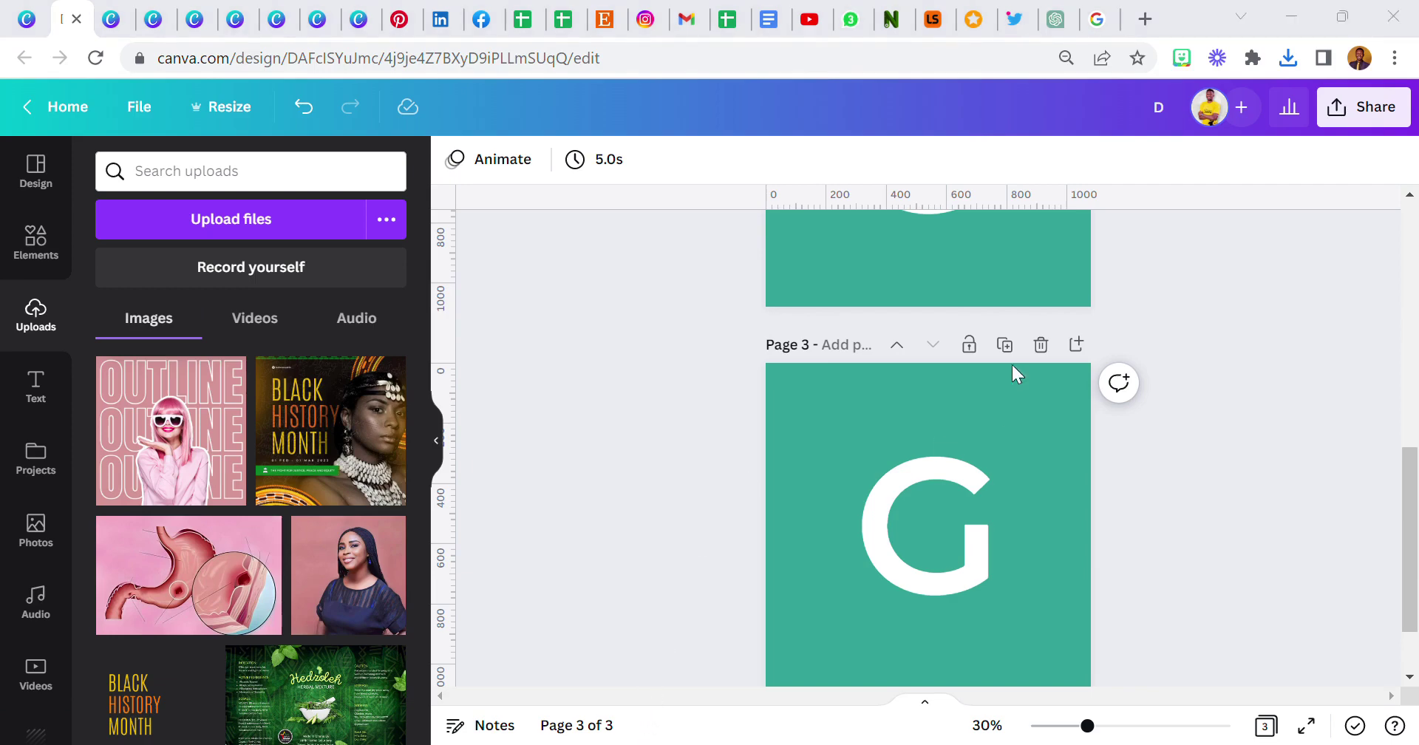
pyautogui.moveTo(821, 344); pyautogui.dragTo(269, 484)
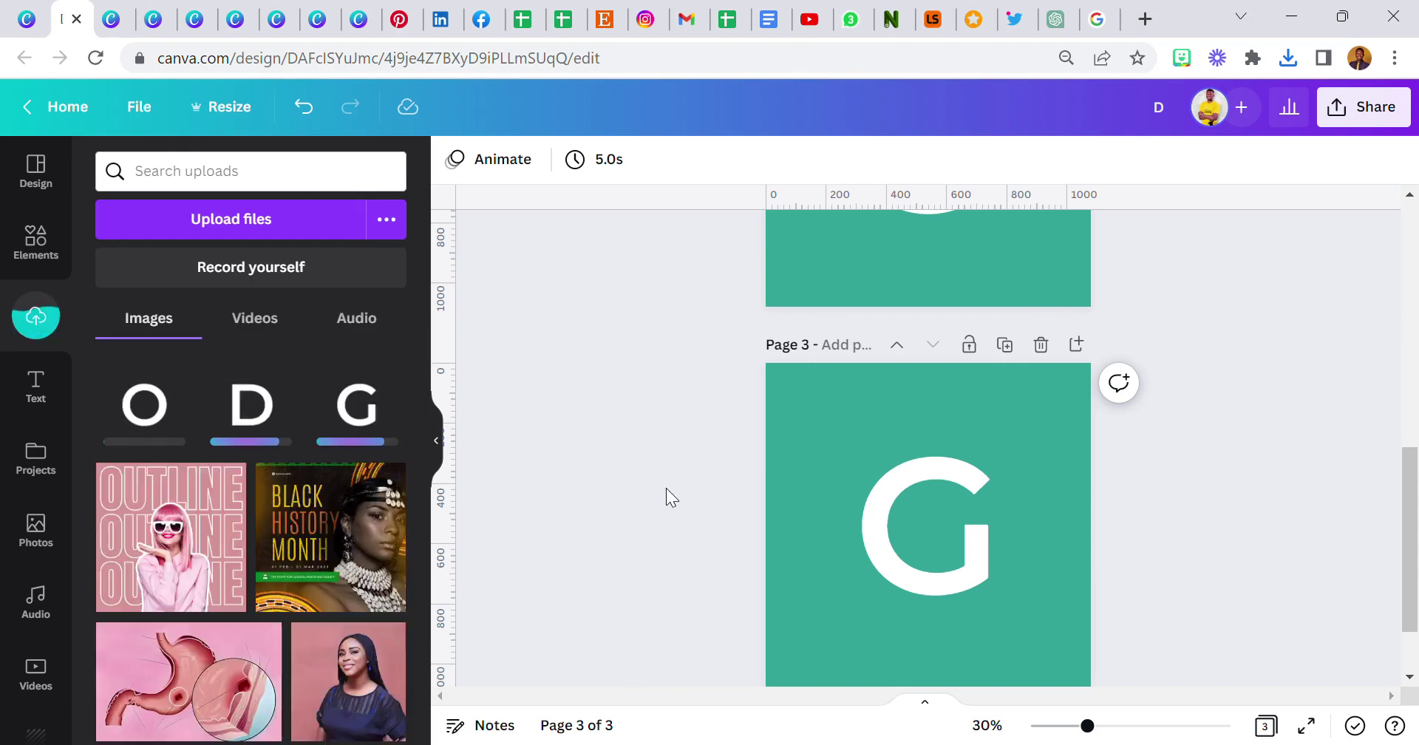
# On a new fourth page, place the D, O and G images side by side spelling DOG.
pyautogui.click(1088, 353)
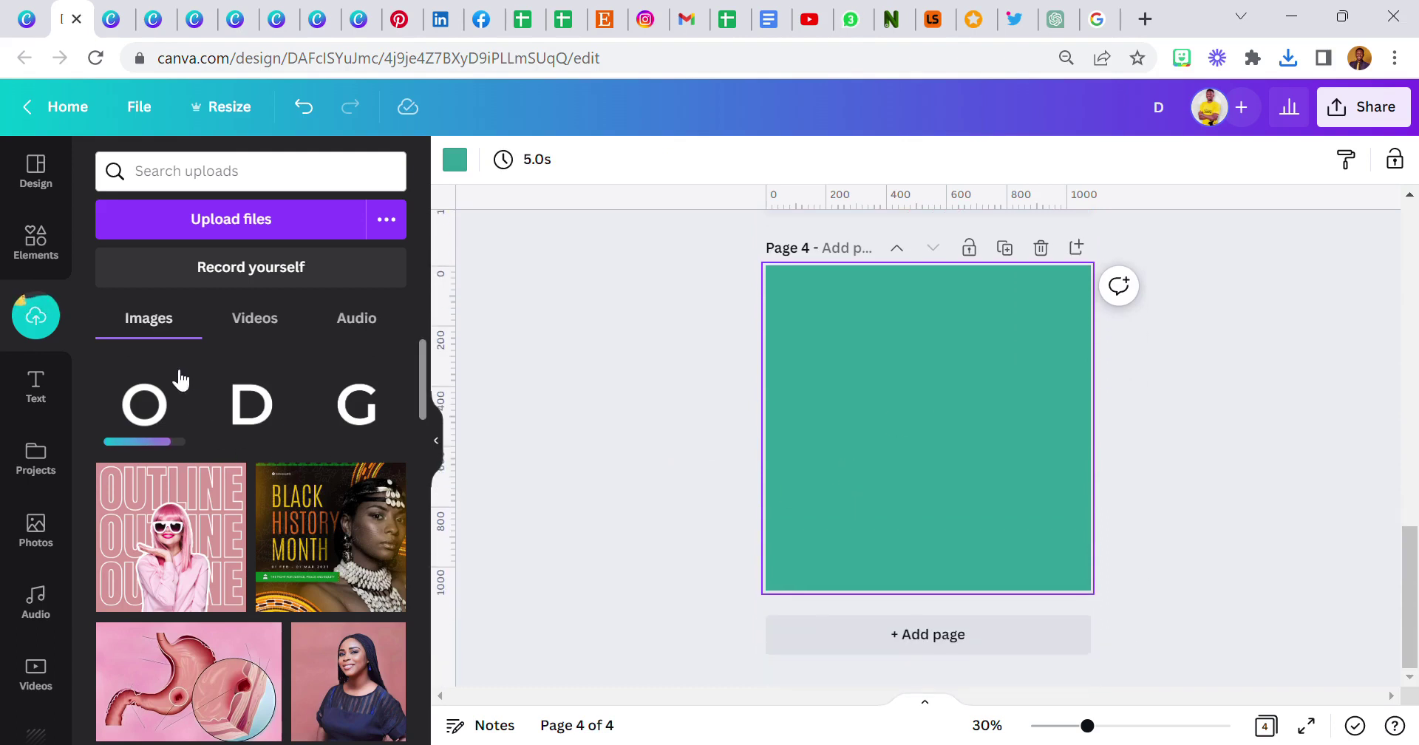
pyautogui.click(259, 427)
pyautogui.moveTo(898, 449); pyautogui.dragTo(810, 467)
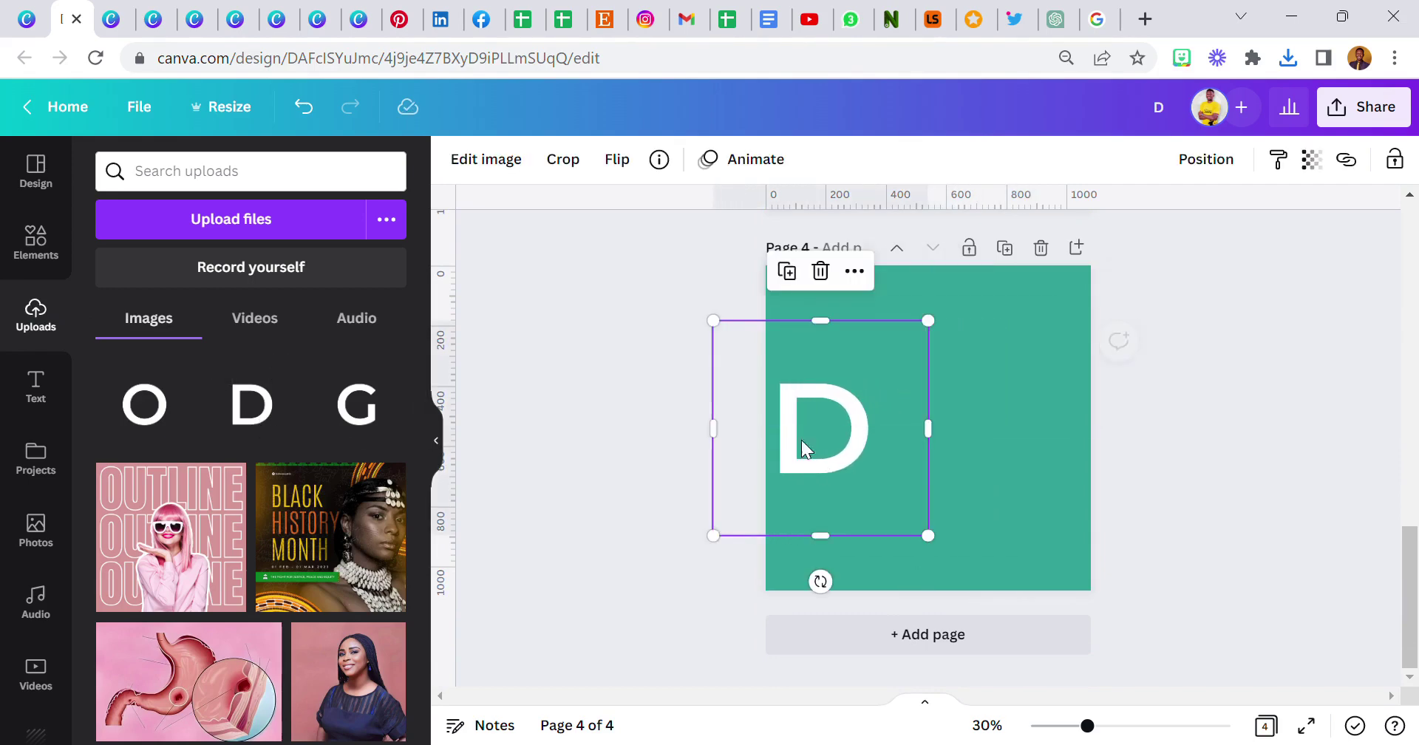
pyautogui.click(800, 282)
pyautogui.moveTo(850, 423); pyautogui.dragTo(955, 425)
pyautogui.click(895, 271)
pyautogui.click(722, 317)
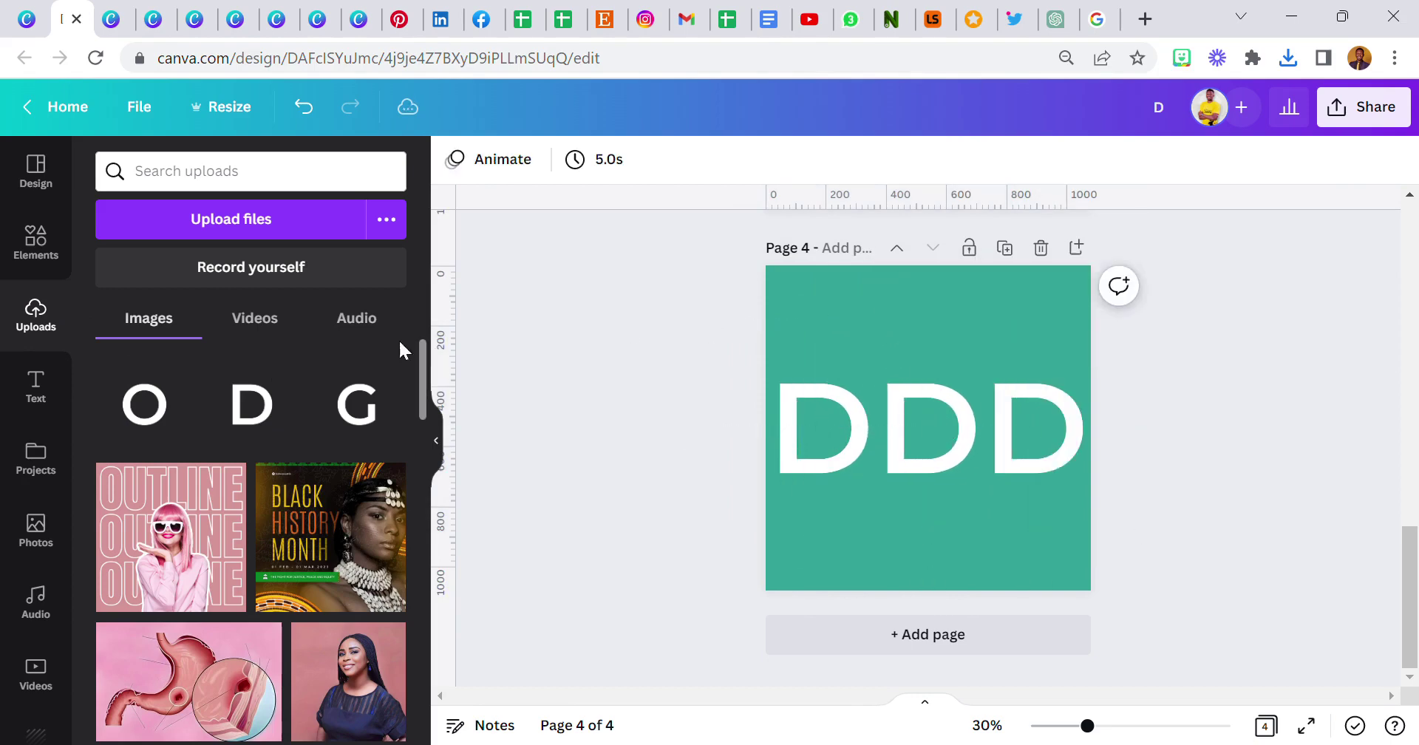
pyautogui.moveTo(148, 414); pyautogui.dragTo(907, 412)
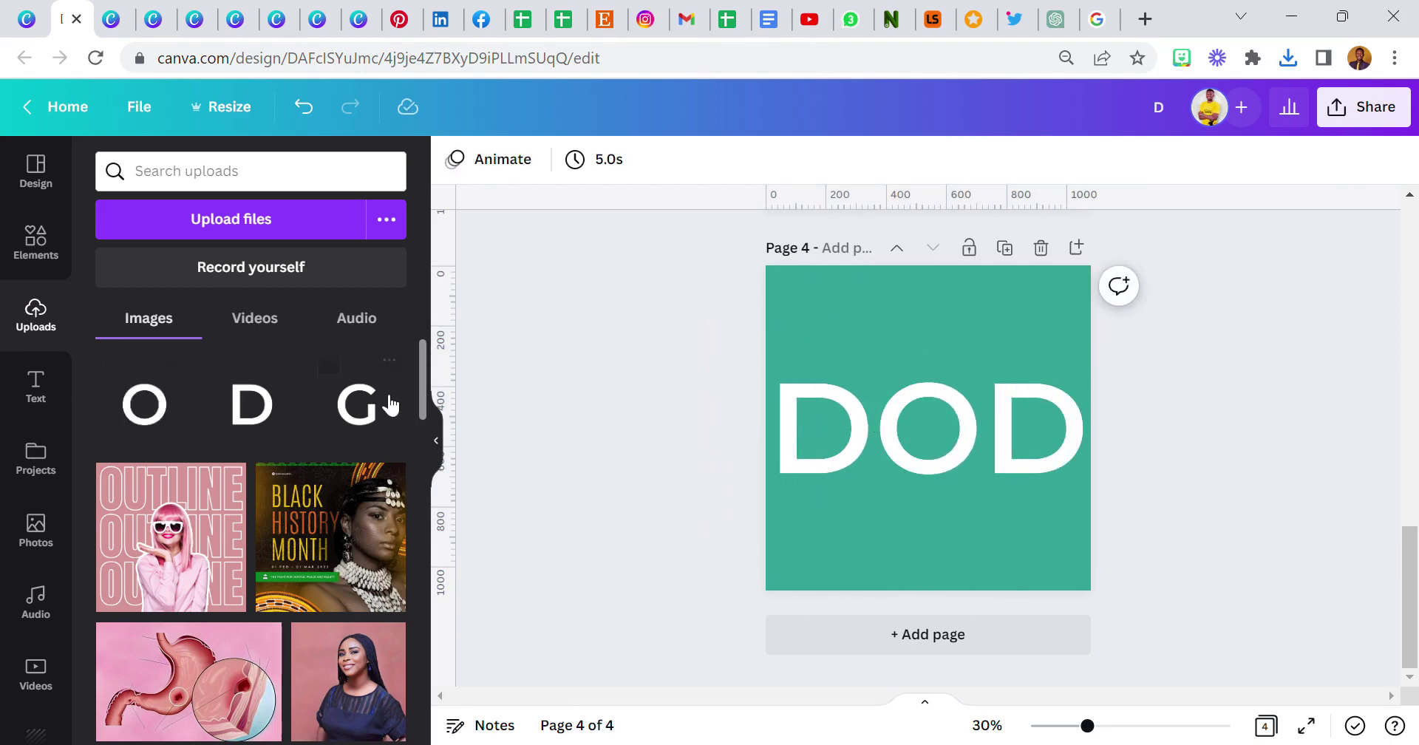
pyautogui.moveTo(369, 405); pyautogui.dragTo(1062, 422)
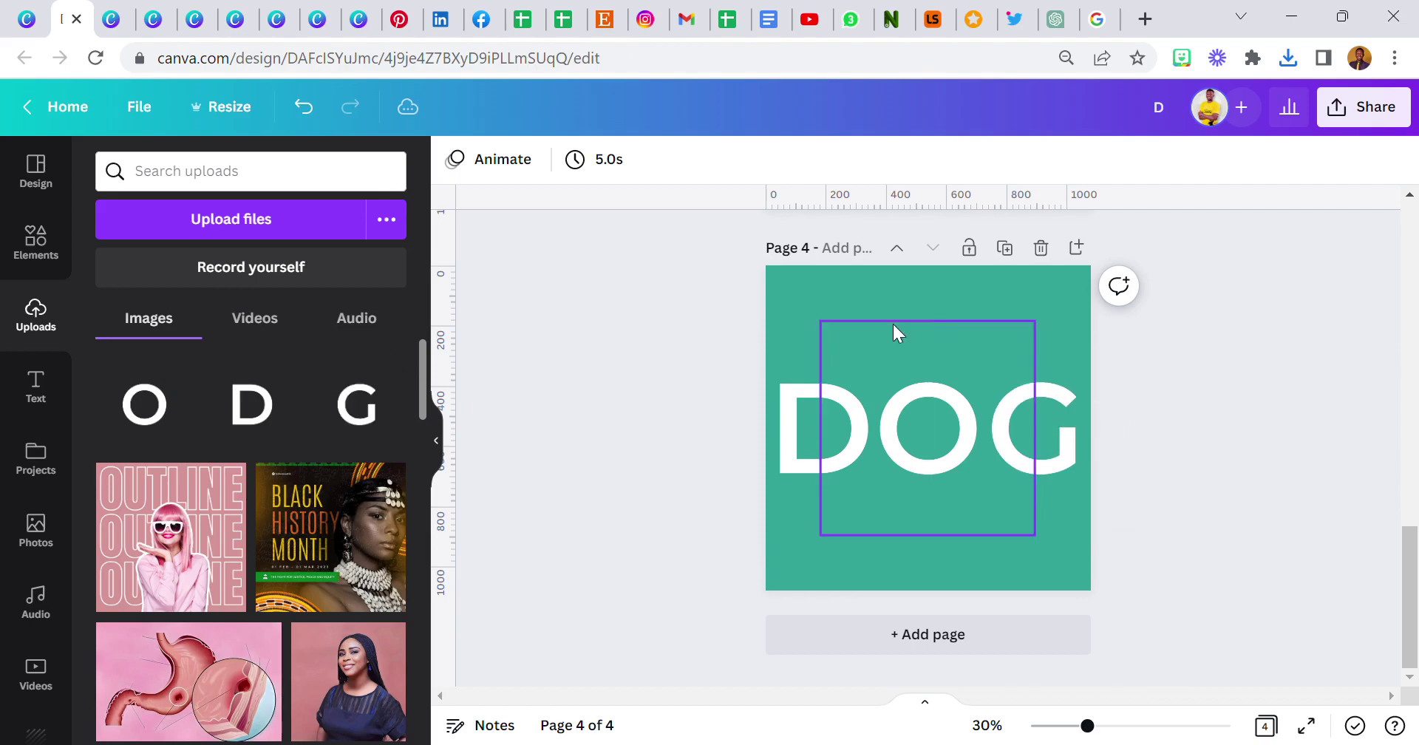
pyautogui.click(836, 342)
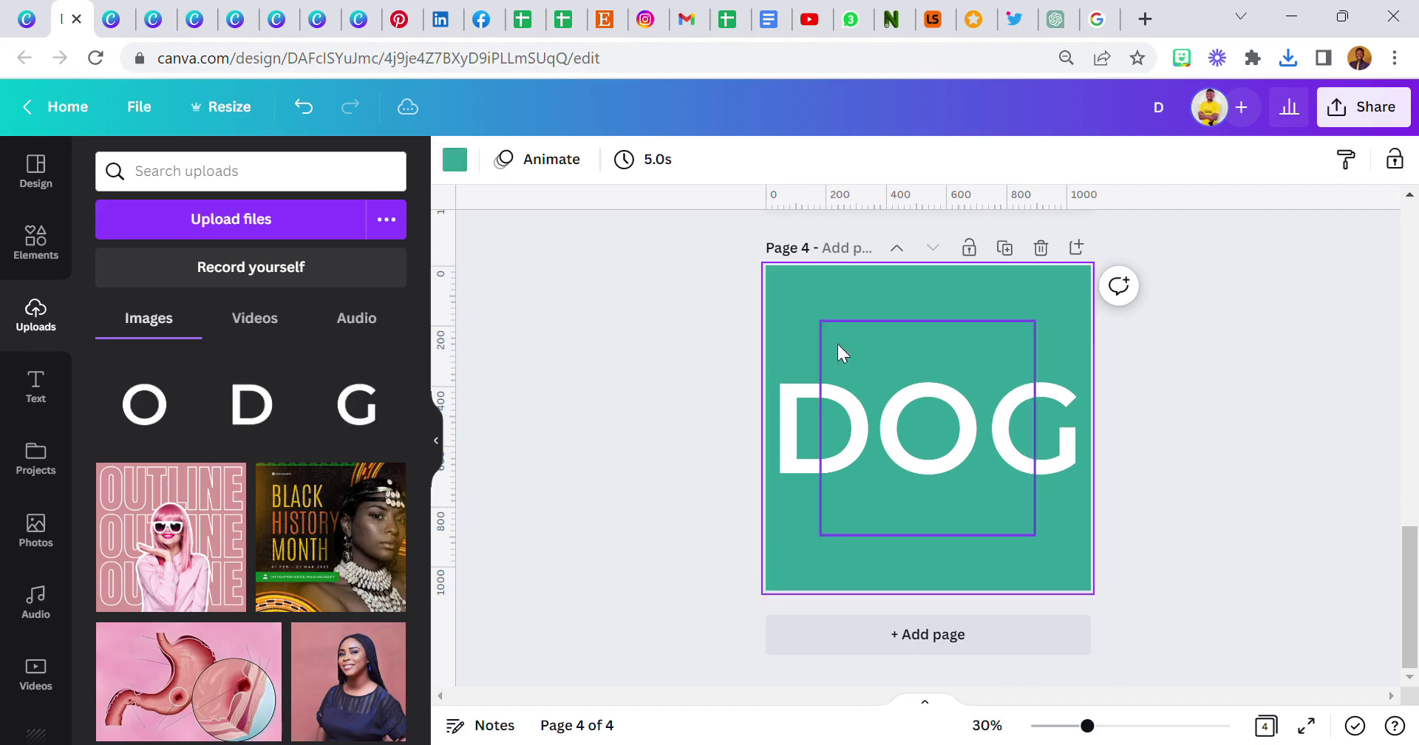
# Slide the D and G inward so they overlap the O.
pyautogui.click(815, 405)
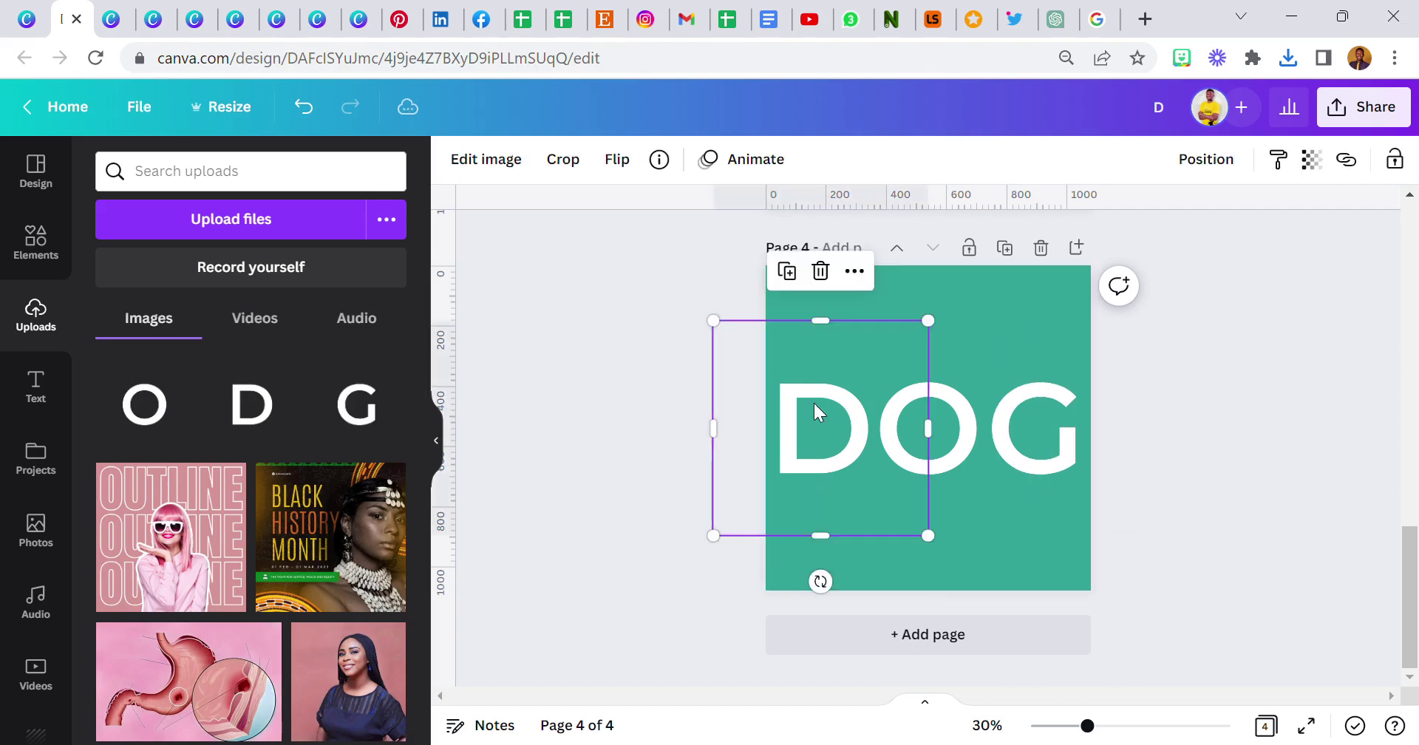
pyautogui.moveTo(815, 406); pyautogui.dragTo(865, 418)
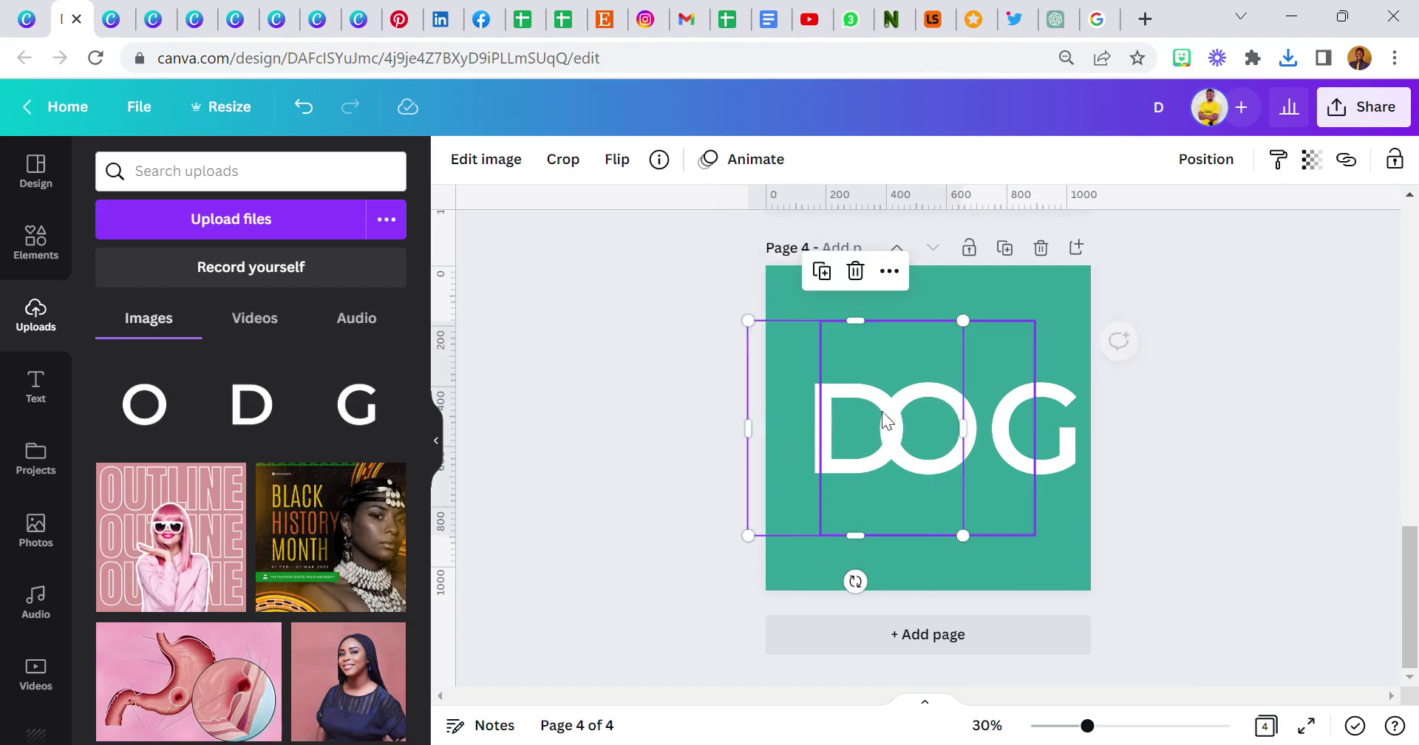
pyautogui.click(1009, 432)
pyautogui.moveTo(1009, 432)
pyautogui.mouseDown()
pyautogui.moveTo(966, 445)
pyautogui.moveTo(996, 447)
pyautogui.mouseUp()
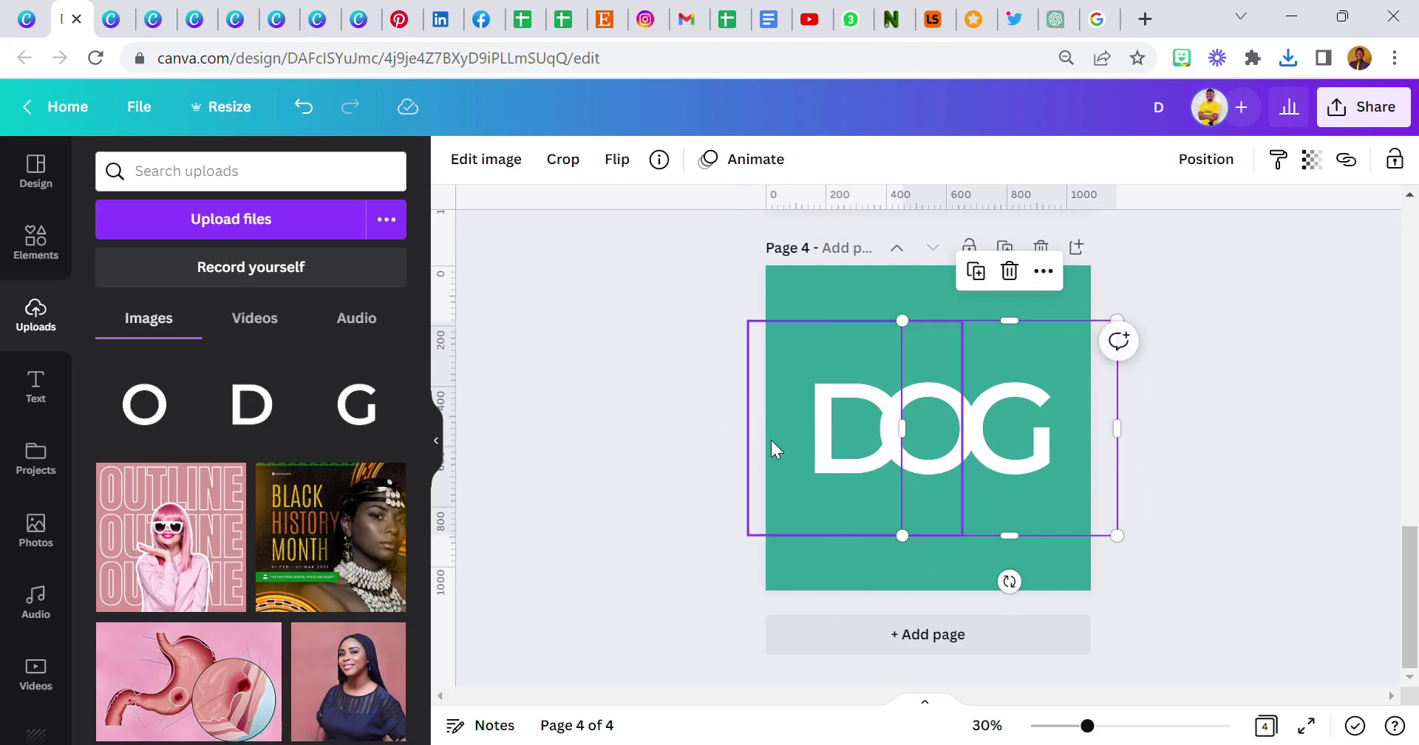
pyautogui.click(807, 442)
pyautogui.moveTo(807, 442); pyautogui.dragTo(797, 441)
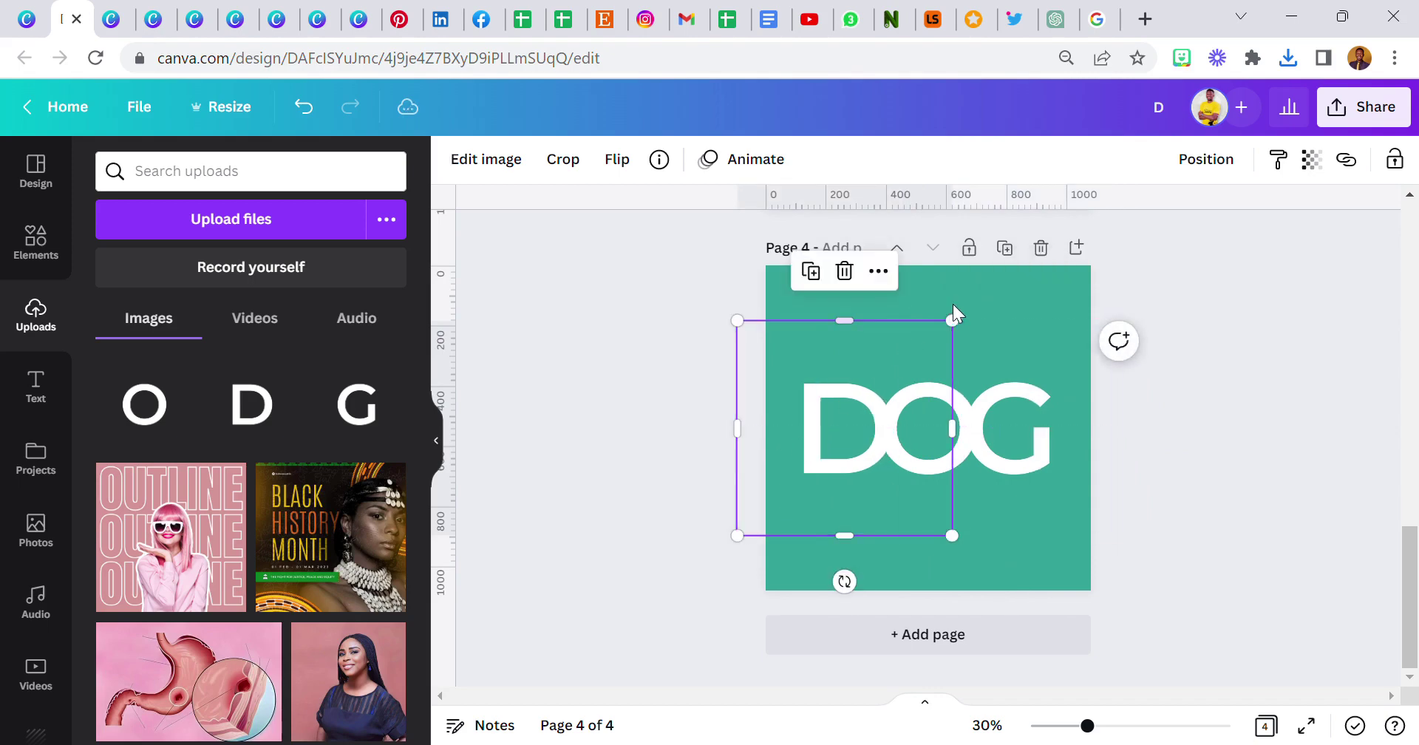
# Enlarge the three DOG letters together and centre them on the page.
pyautogui.click(973, 292)
pyautogui.moveTo(787, 314); pyautogui.dragTo(1066, 512)
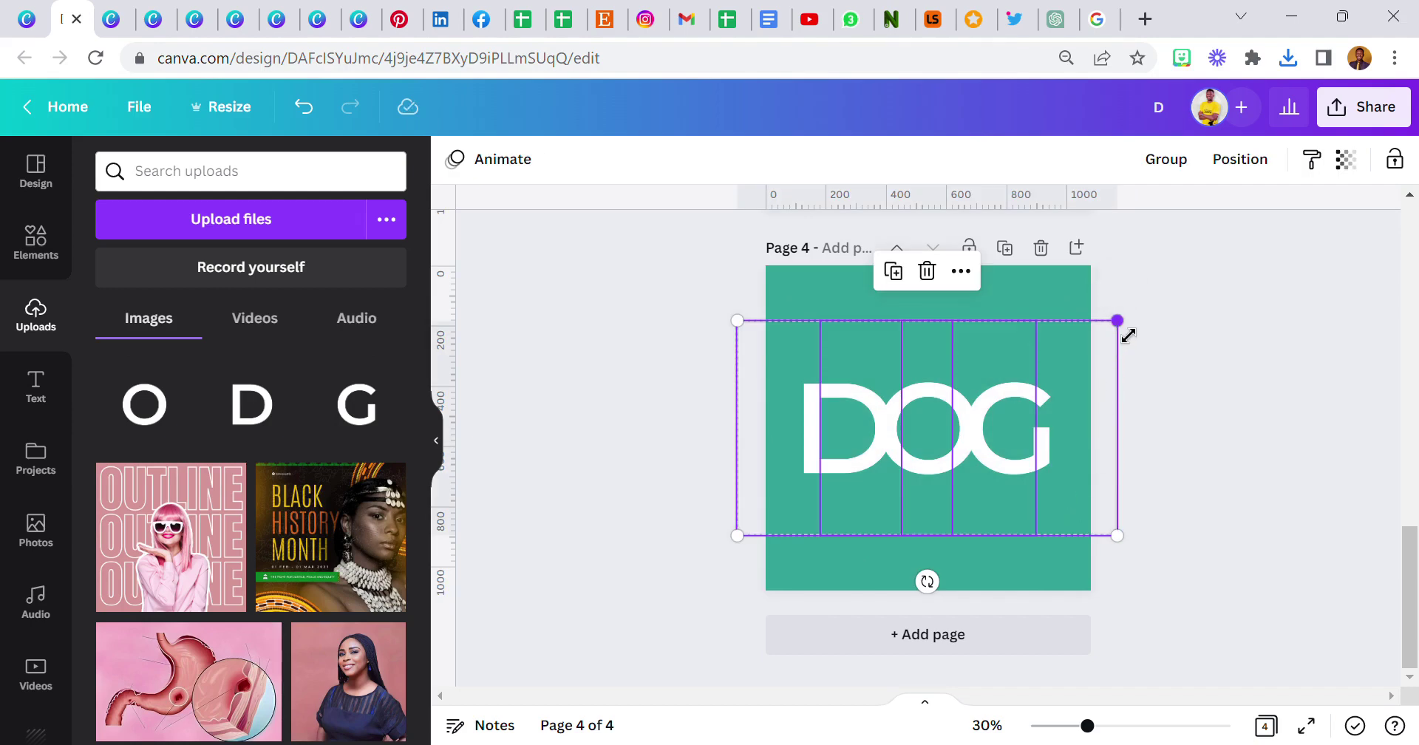
pyautogui.moveTo(1129, 334); pyautogui.dragTo(1163, 333)
pyautogui.moveTo(995, 464); pyautogui.dragTo(996, 483)
pyautogui.click(666, 357)
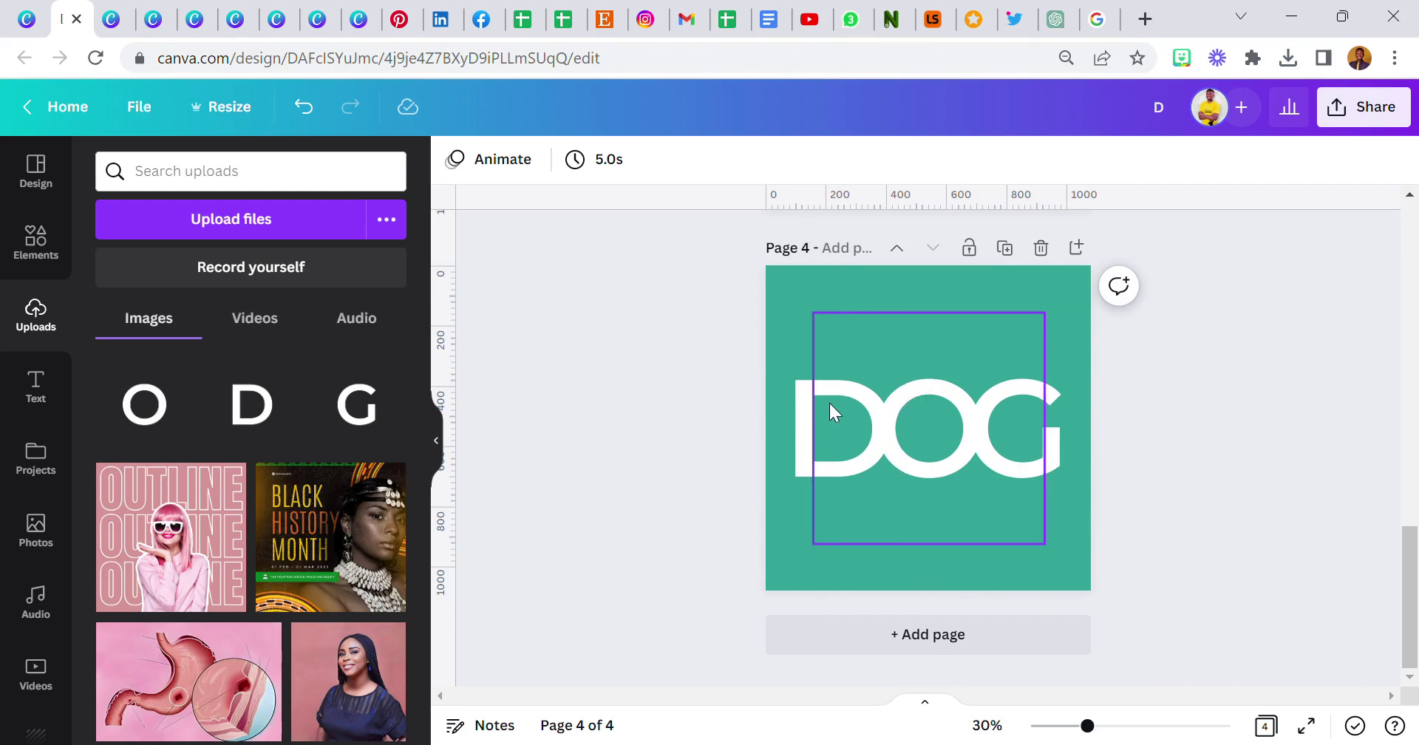
pyautogui.click(807, 405)
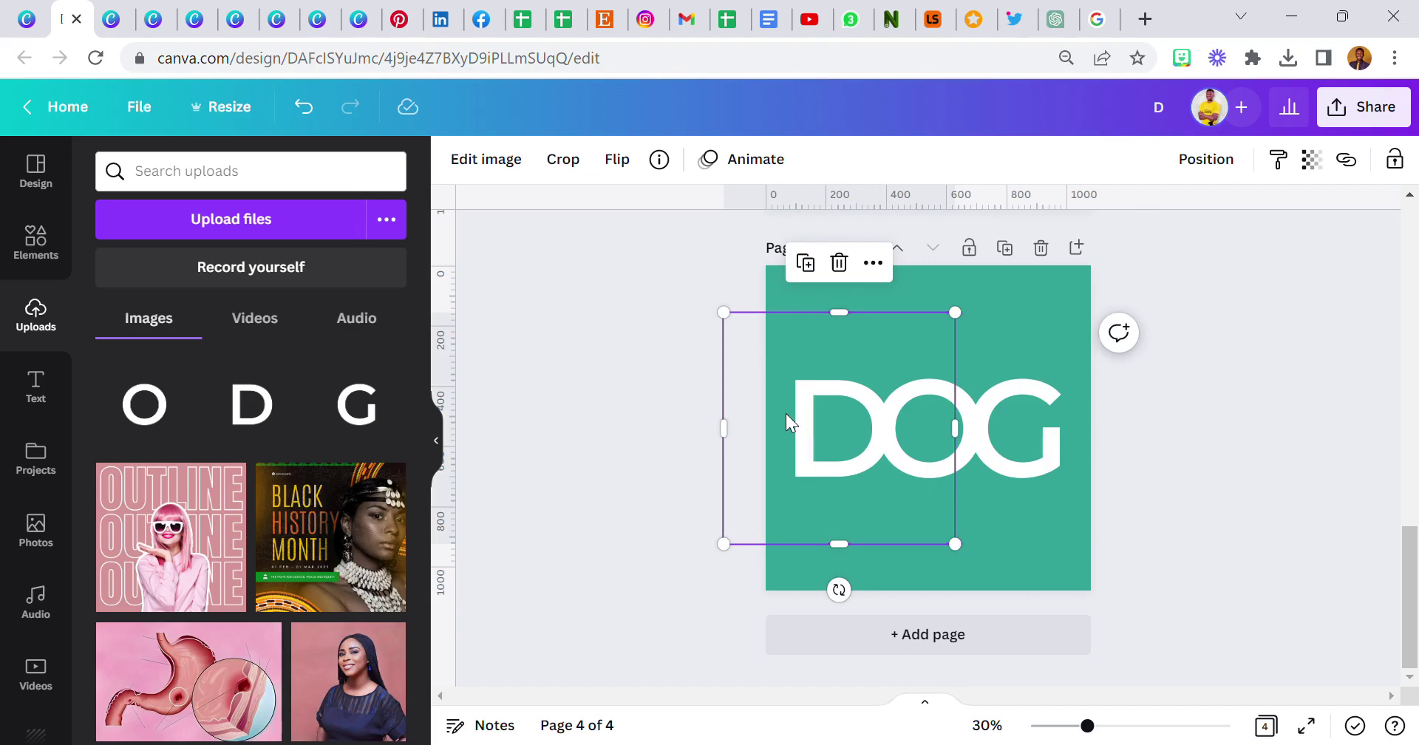
pyautogui.click(1001, 289)
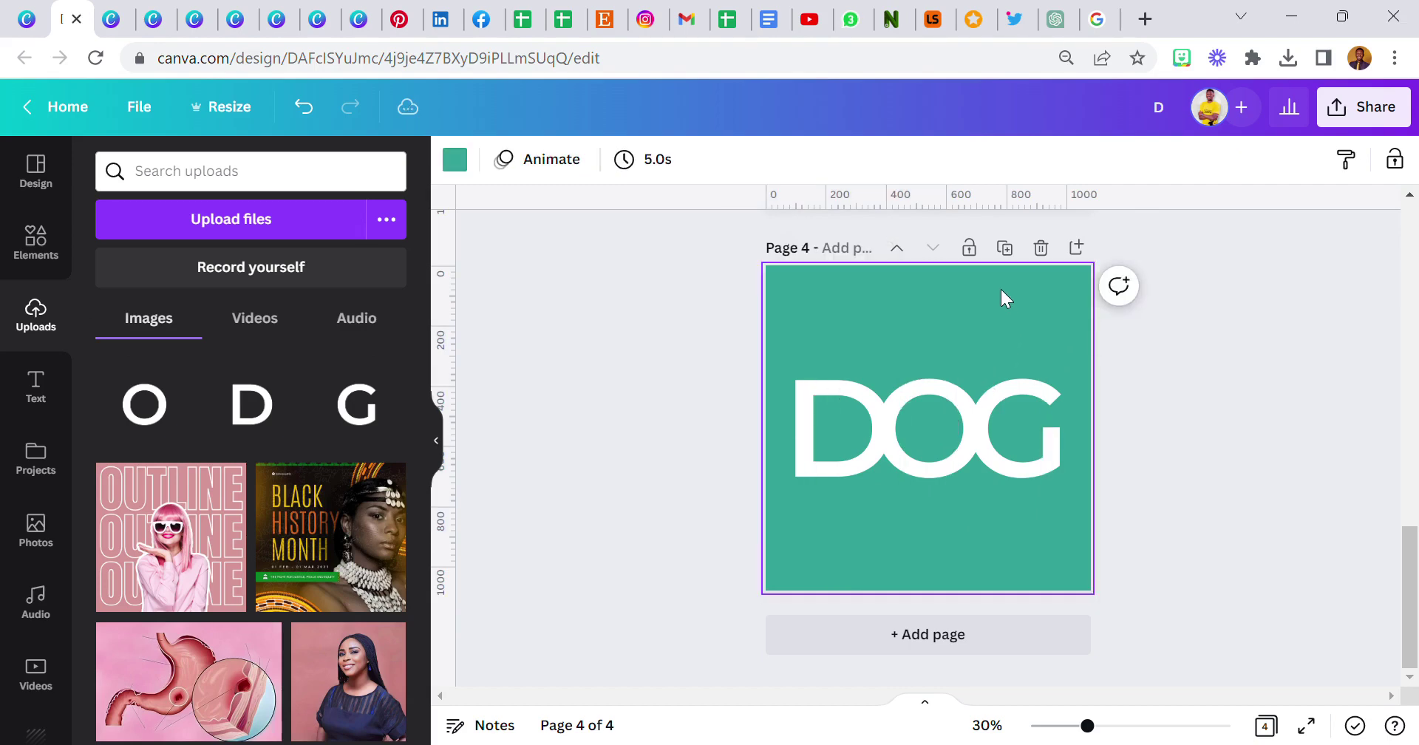
# Give the D a teal Glow shadow with blur 0, transparency 100 and size 10.
pyautogui.click(792, 415)
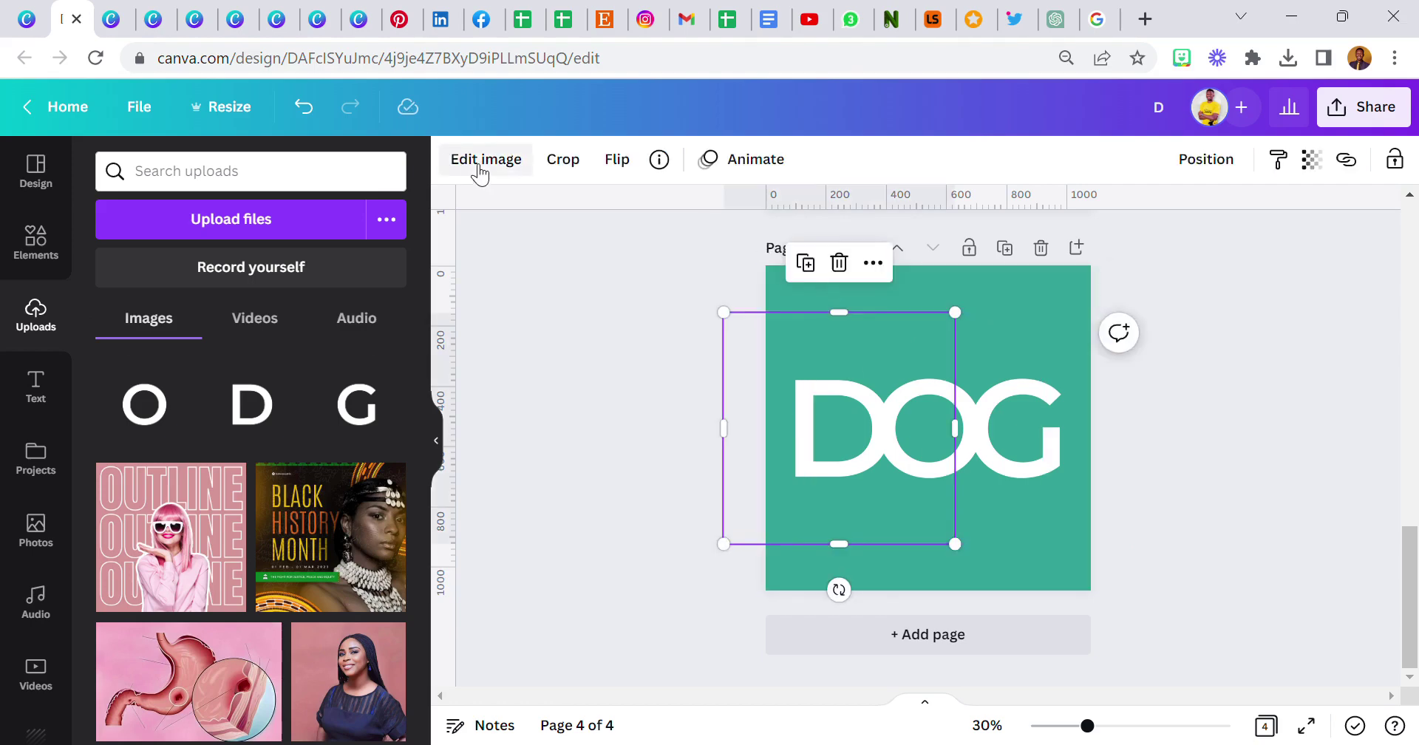
pyautogui.click(483, 164)
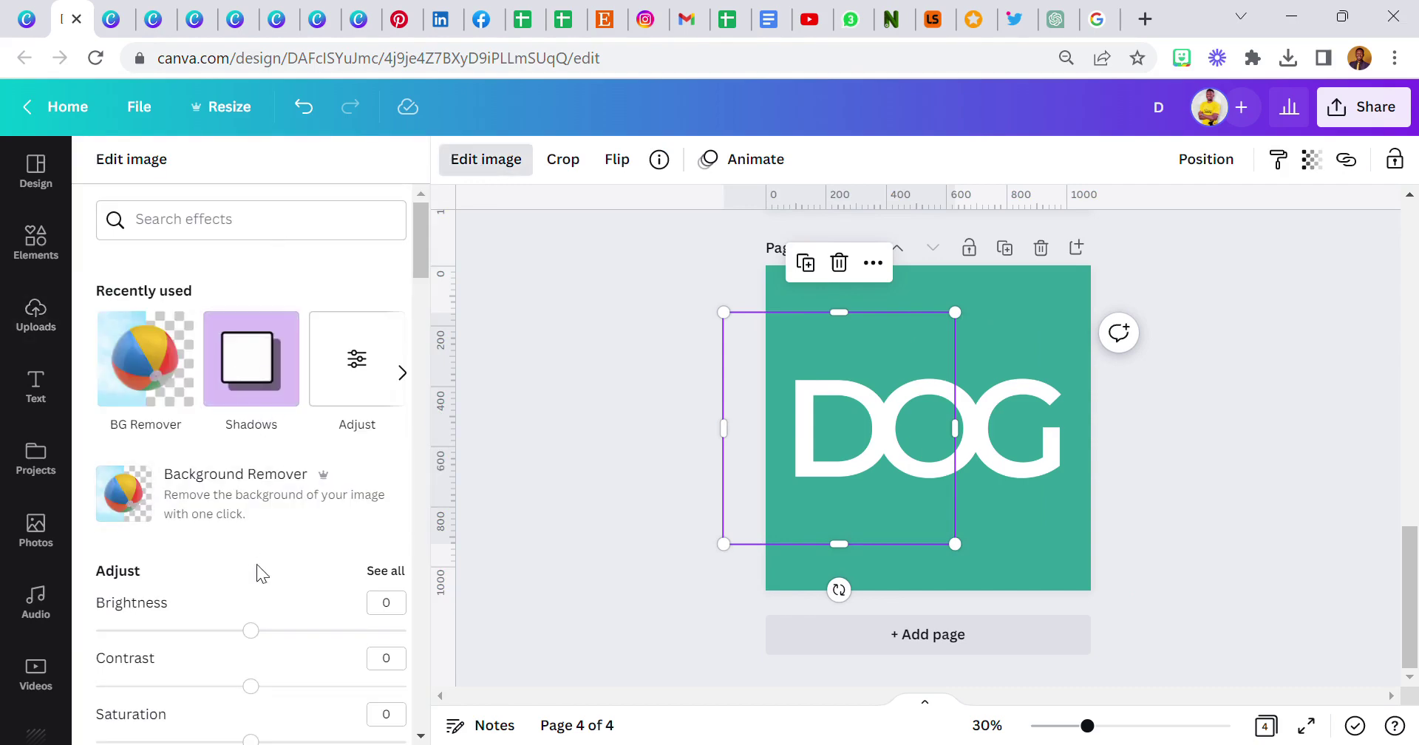
pyautogui.click(253, 356)
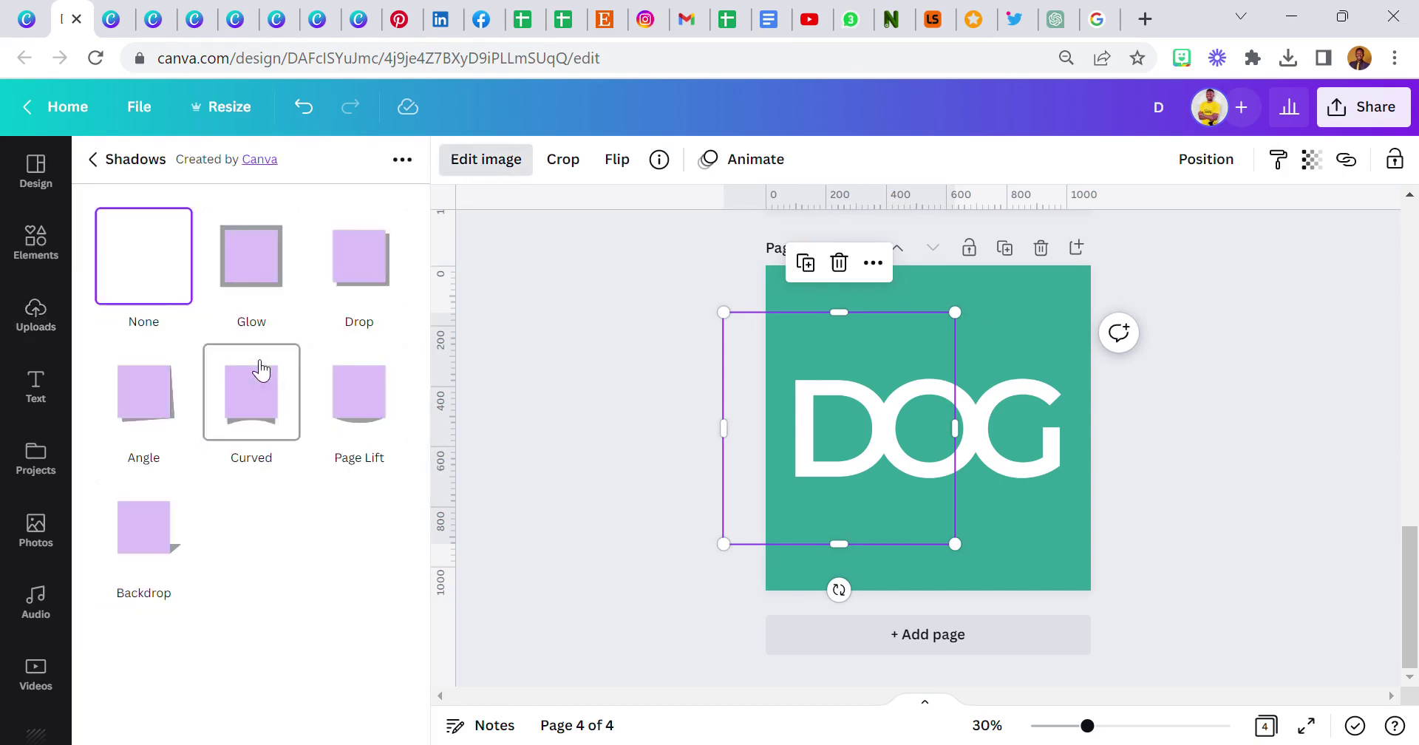
pyautogui.click(256, 267)
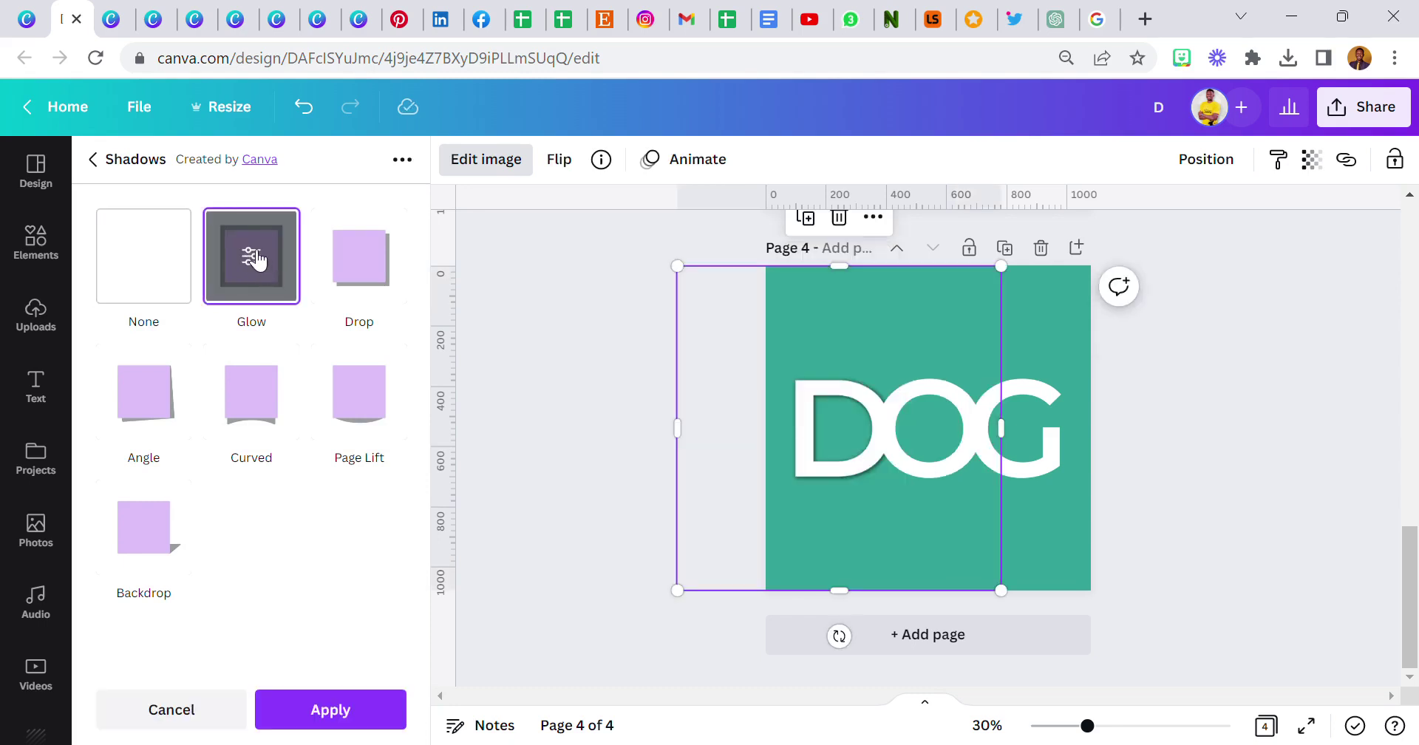
pyautogui.click(256, 258)
pyautogui.moveTo(173, 375); pyautogui.dragTo(95, 376)
pyautogui.moveTo(252, 312); pyautogui.dragTo(440, 327)
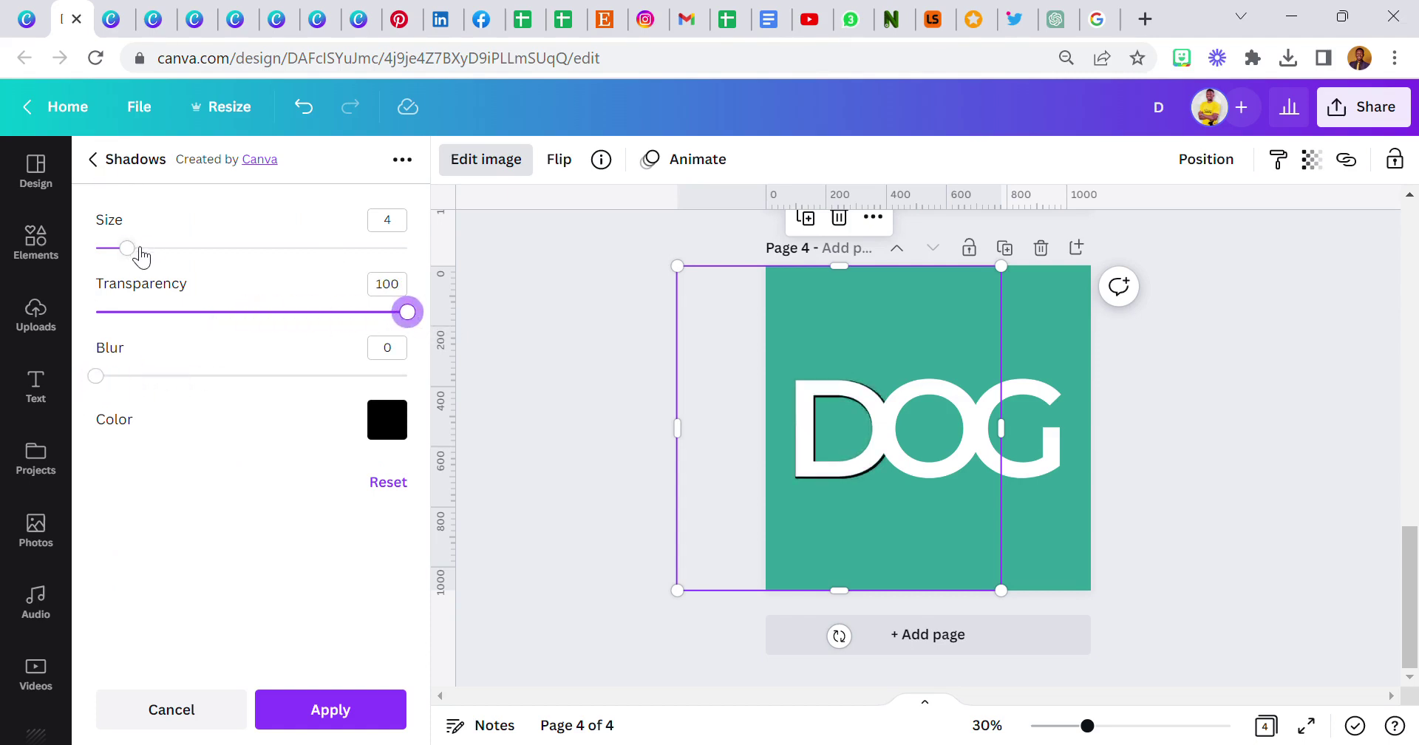
pyautogui.moveTo(142, 259); pyautogui.dragTo(175, 265)
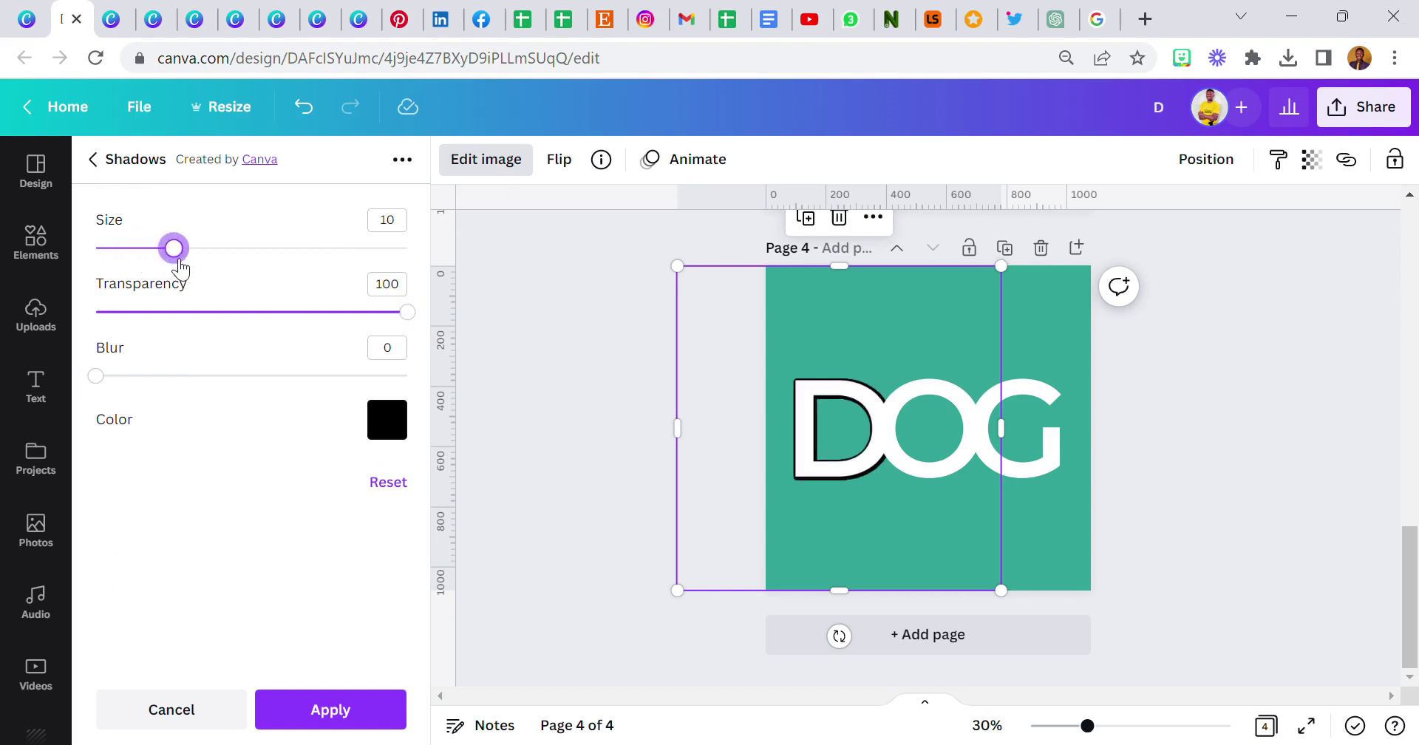
pyautogui.click(392, 433)
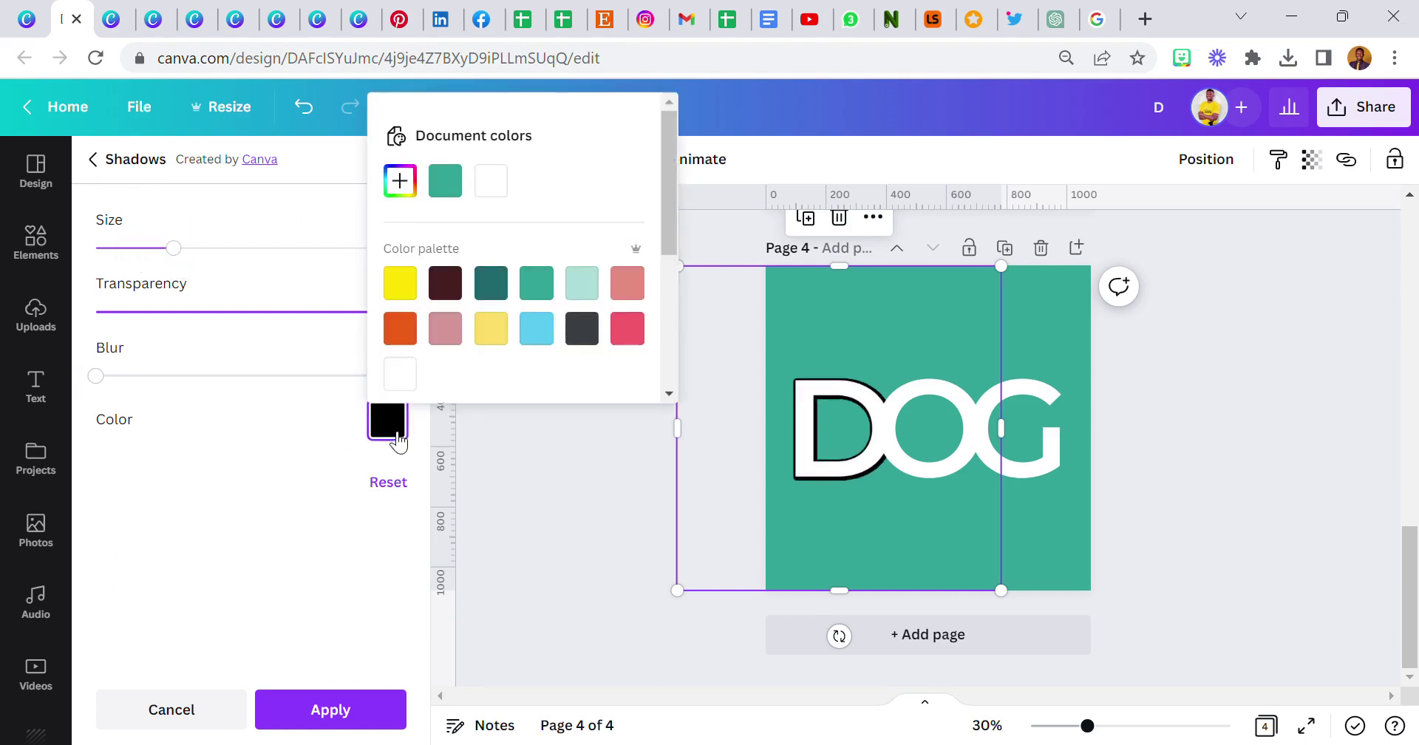
pyautogui.click(448, 185)
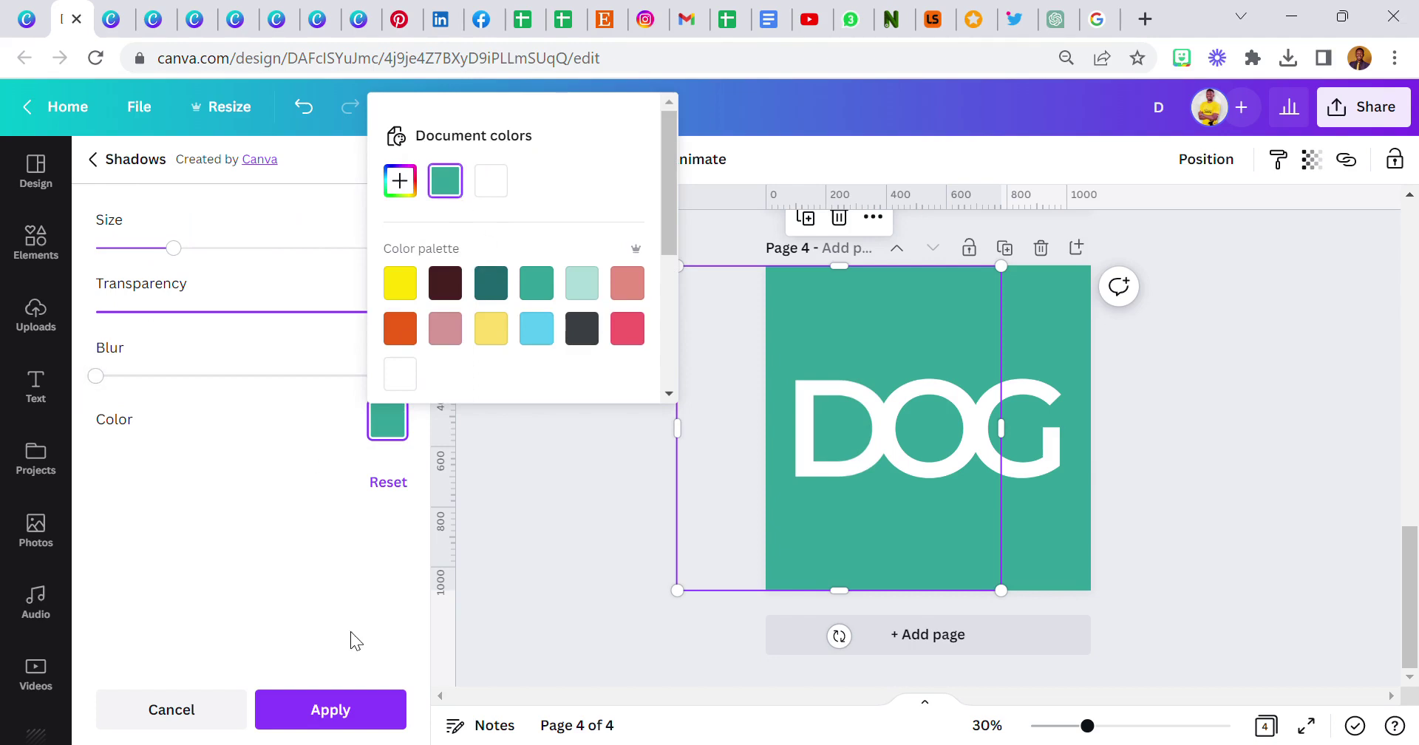
pyautogui.click(347, 717)
pyautogui.click(307, 713)
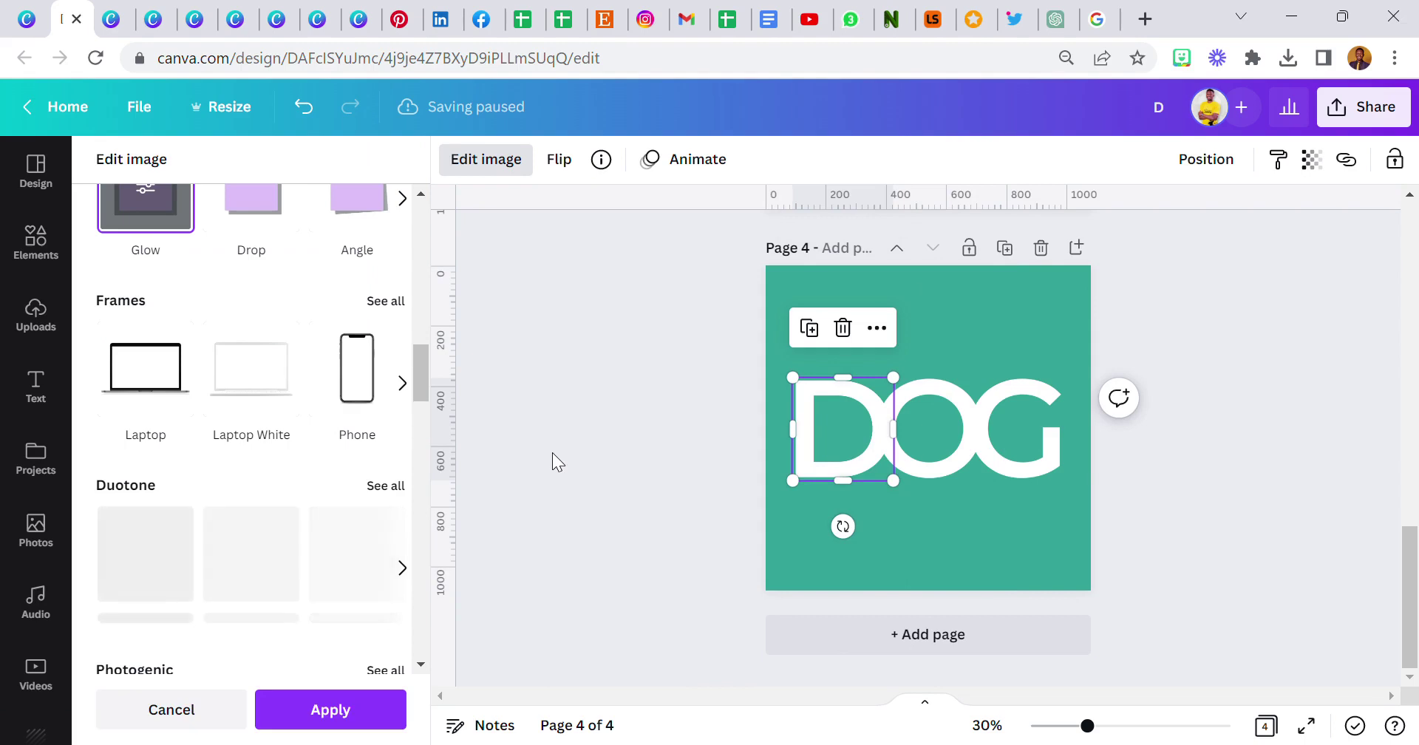
# Bring the D letter image forward one layer.
pyautogui.click(377, 709)
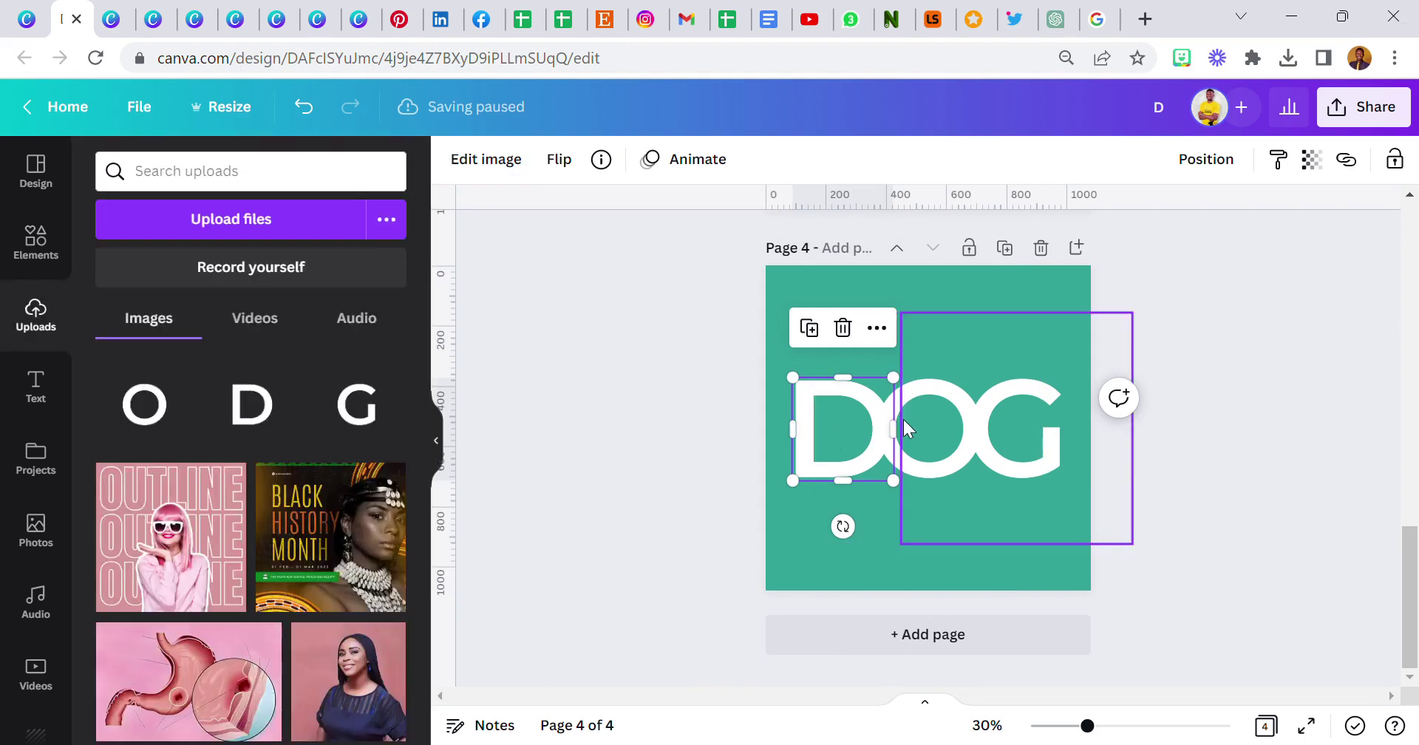
pyautogui.click(896, 507)
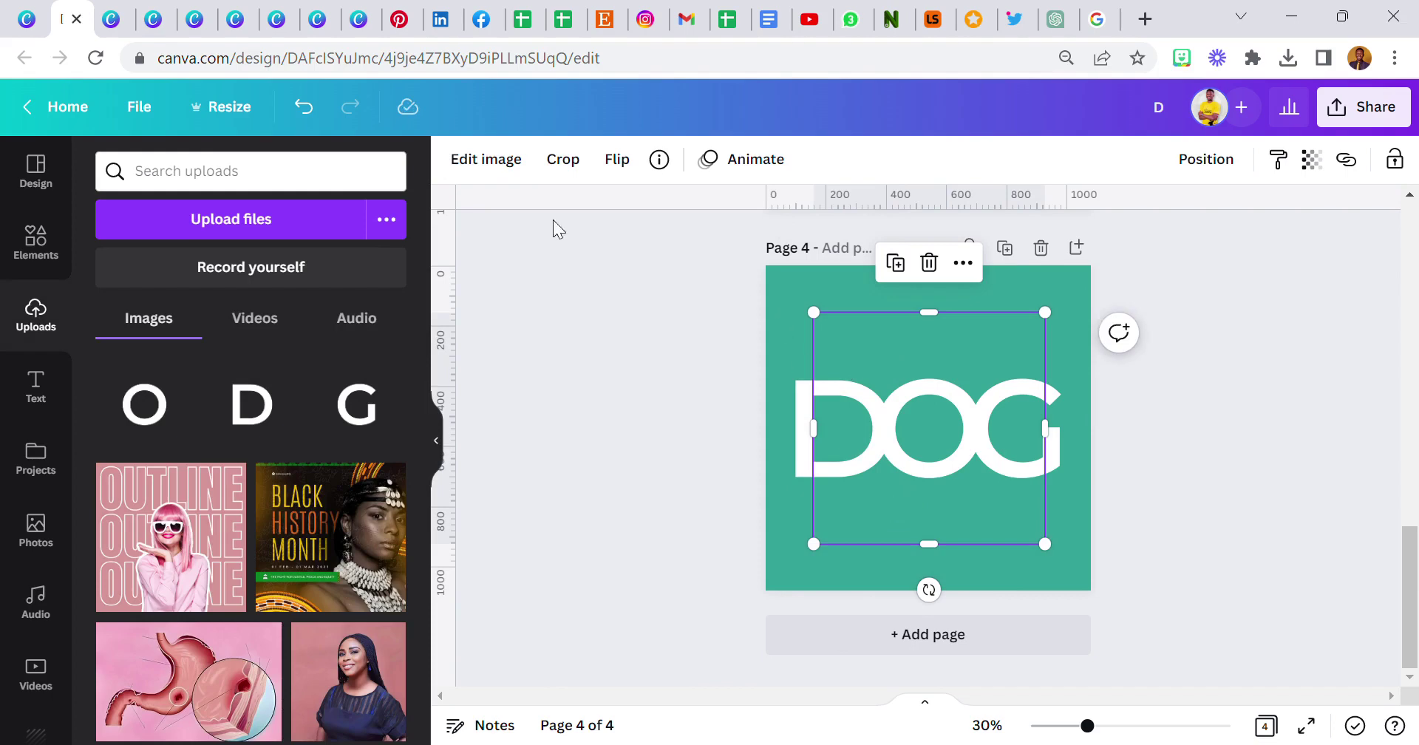
pyautogui.click(795, 412)
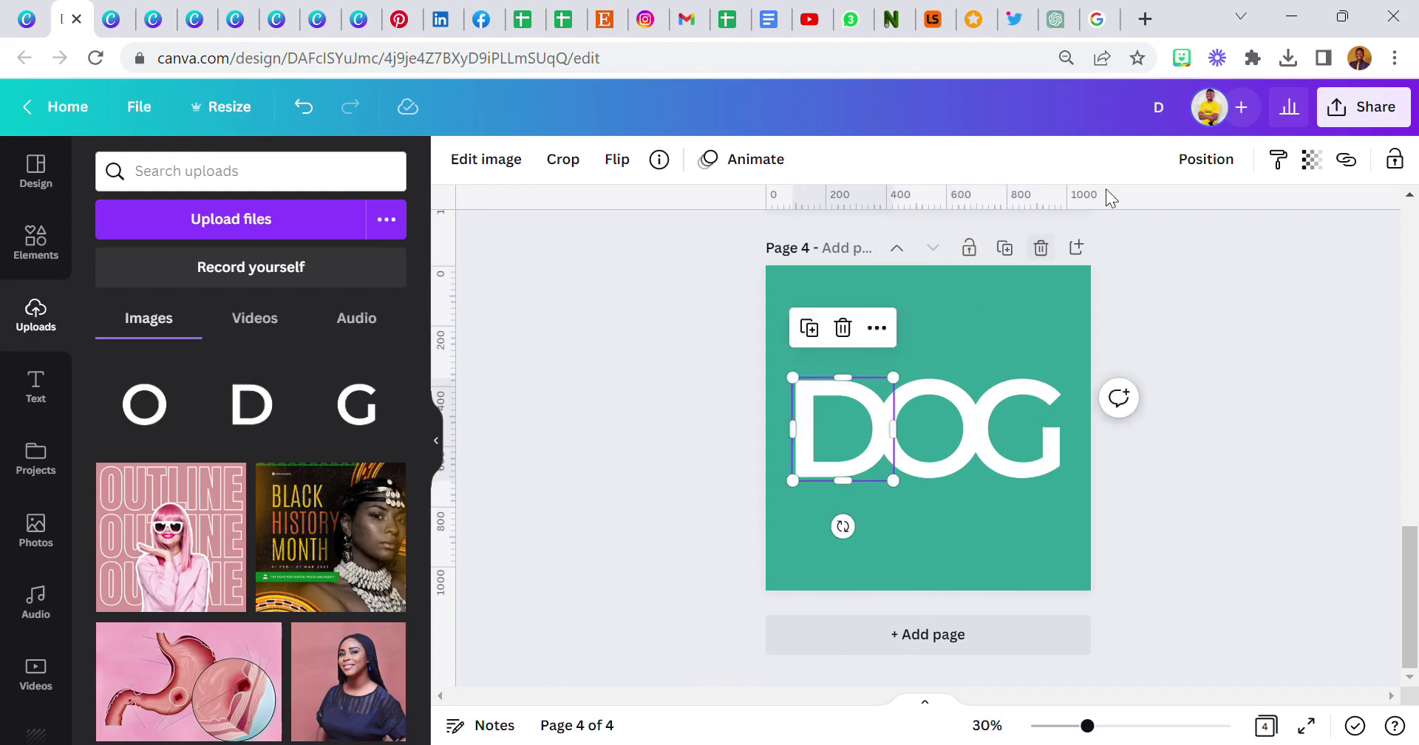
pyautogui.click(1191, 177)
pyautogui.click(1007, 221)
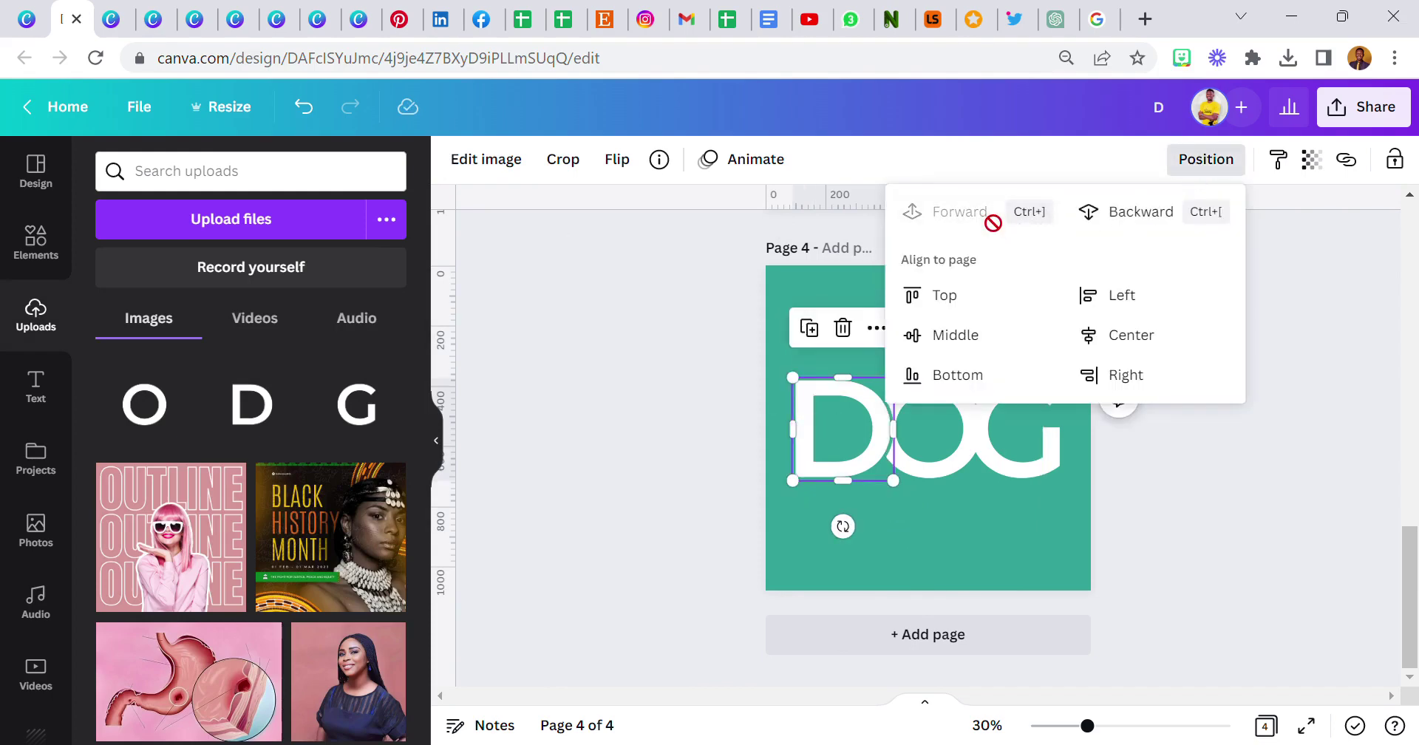
pyautogui.click(802, 287)
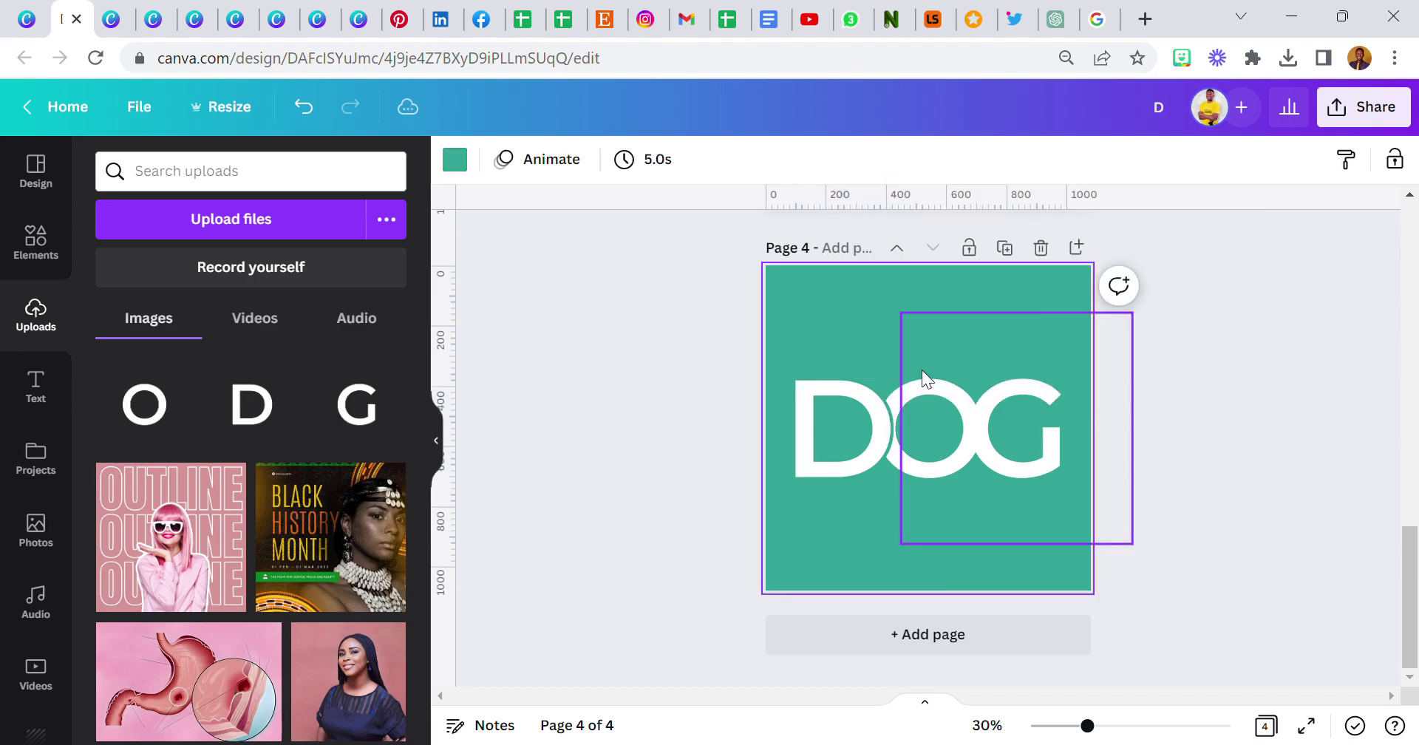
# Give the O a teal Glow shadow with blur 0, transparency 100 and size 10.
pyautogui.click(901, 360)
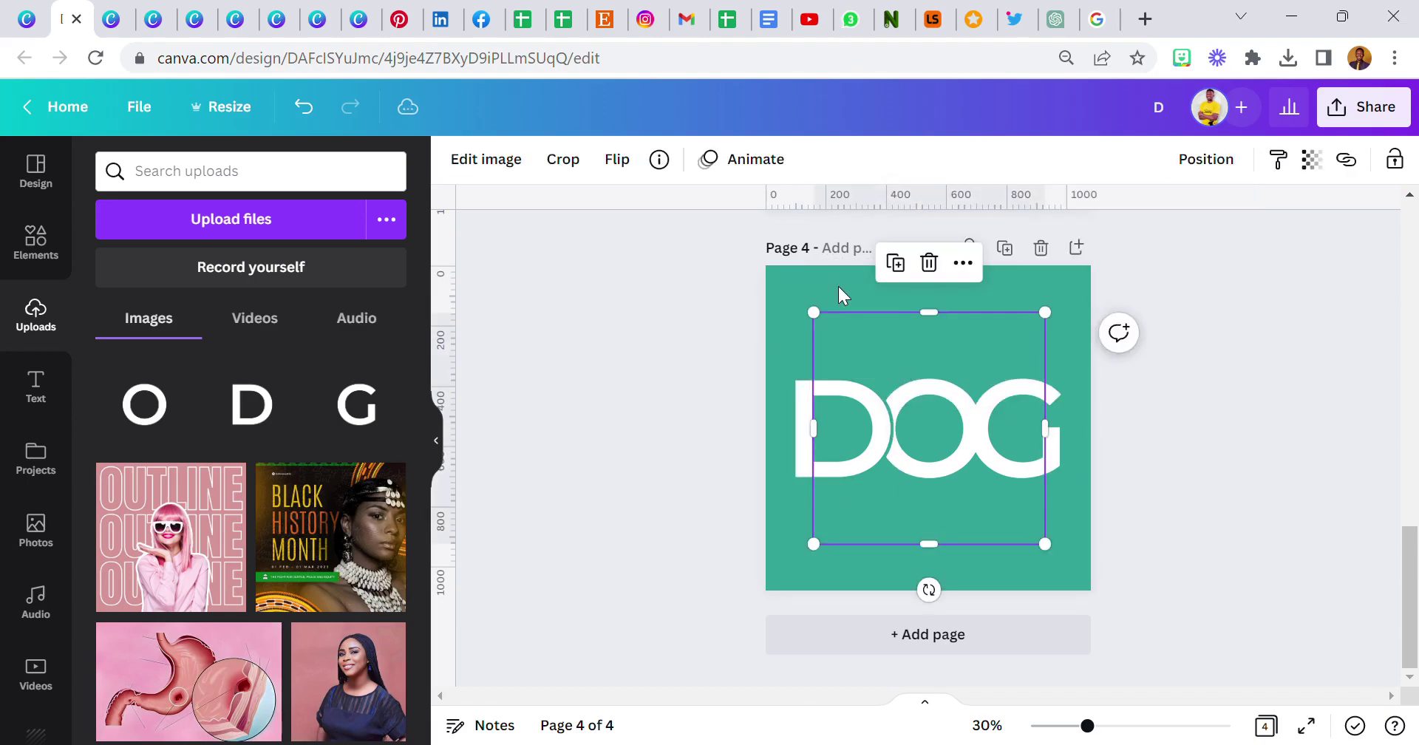
pyautogui.click(497, 167)
pyautogui.click(171, 368)
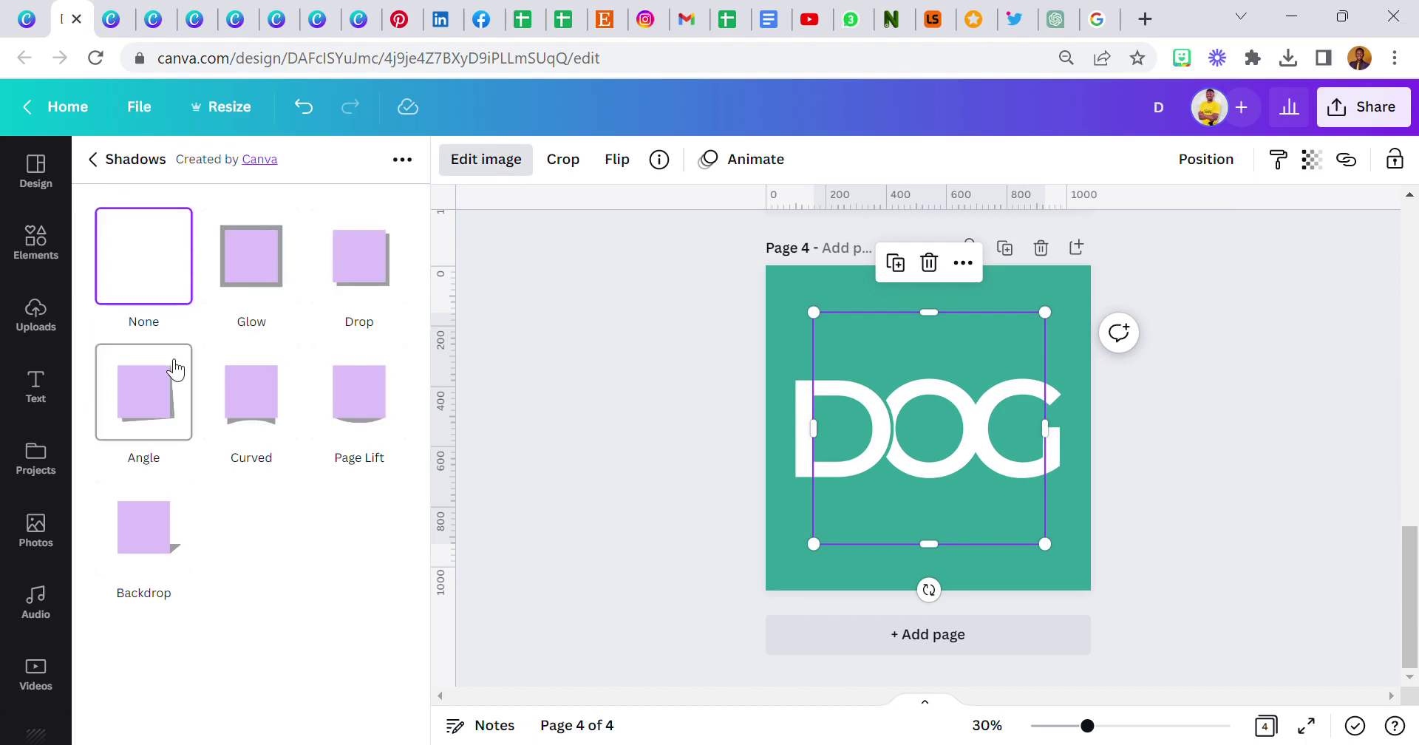
pyautogui.click(262, 259)
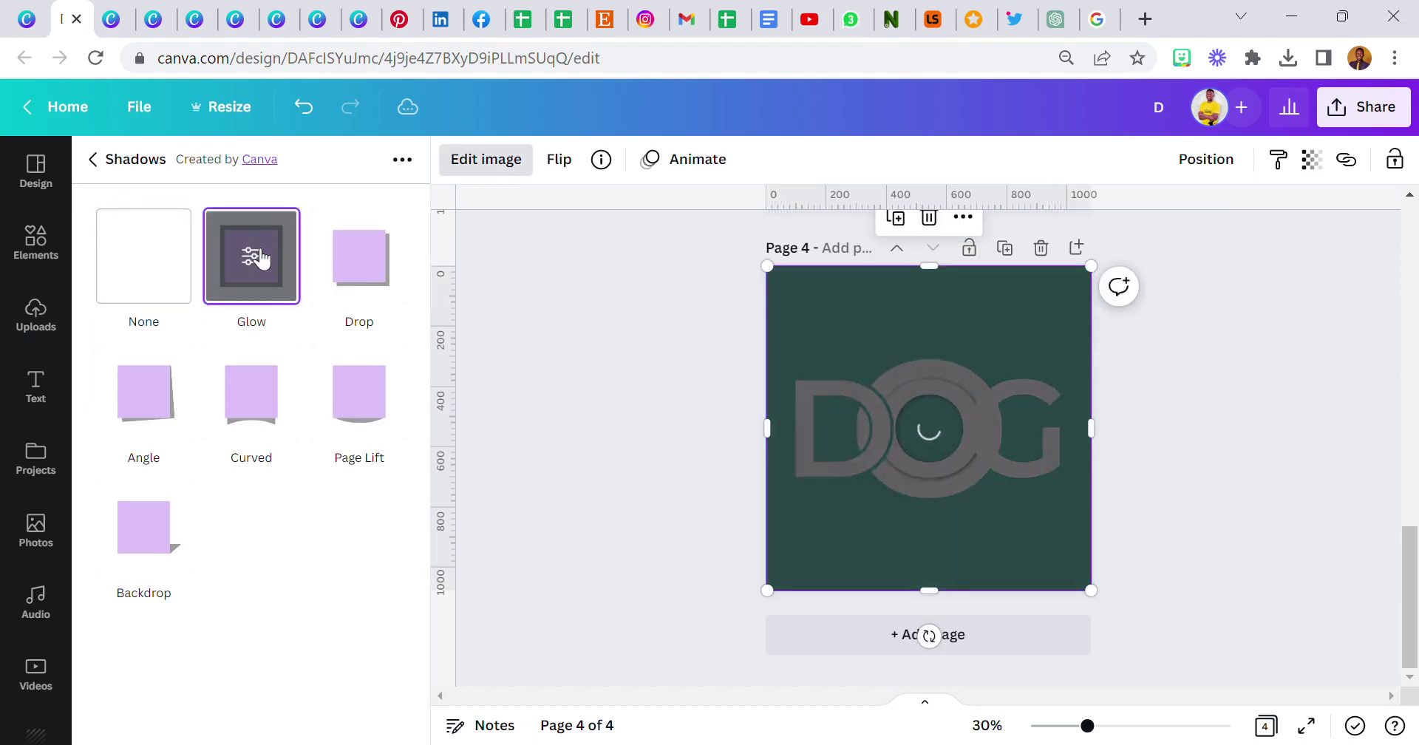
pyautogui.click(265, 268)
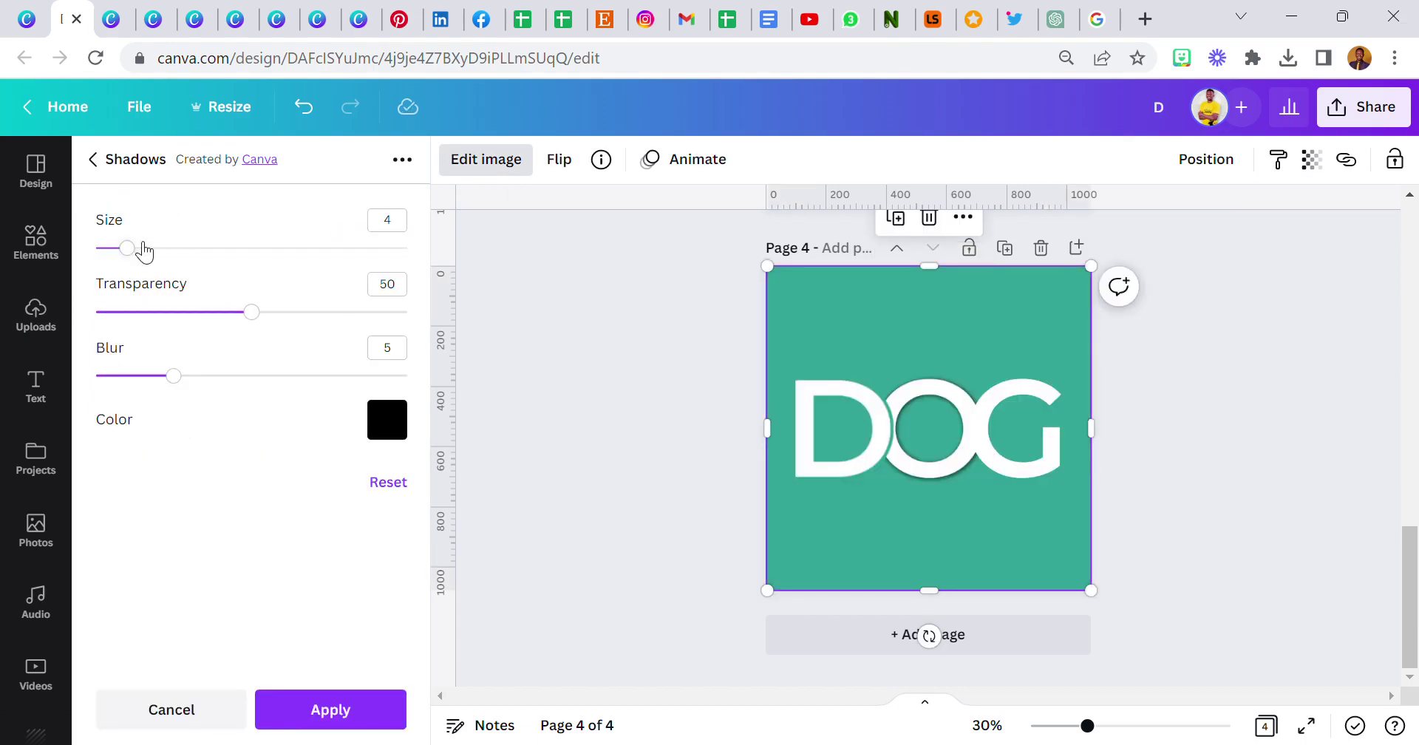
pyautogui.moveTo(177, 377); pyautogui.dragTo(95, 376)
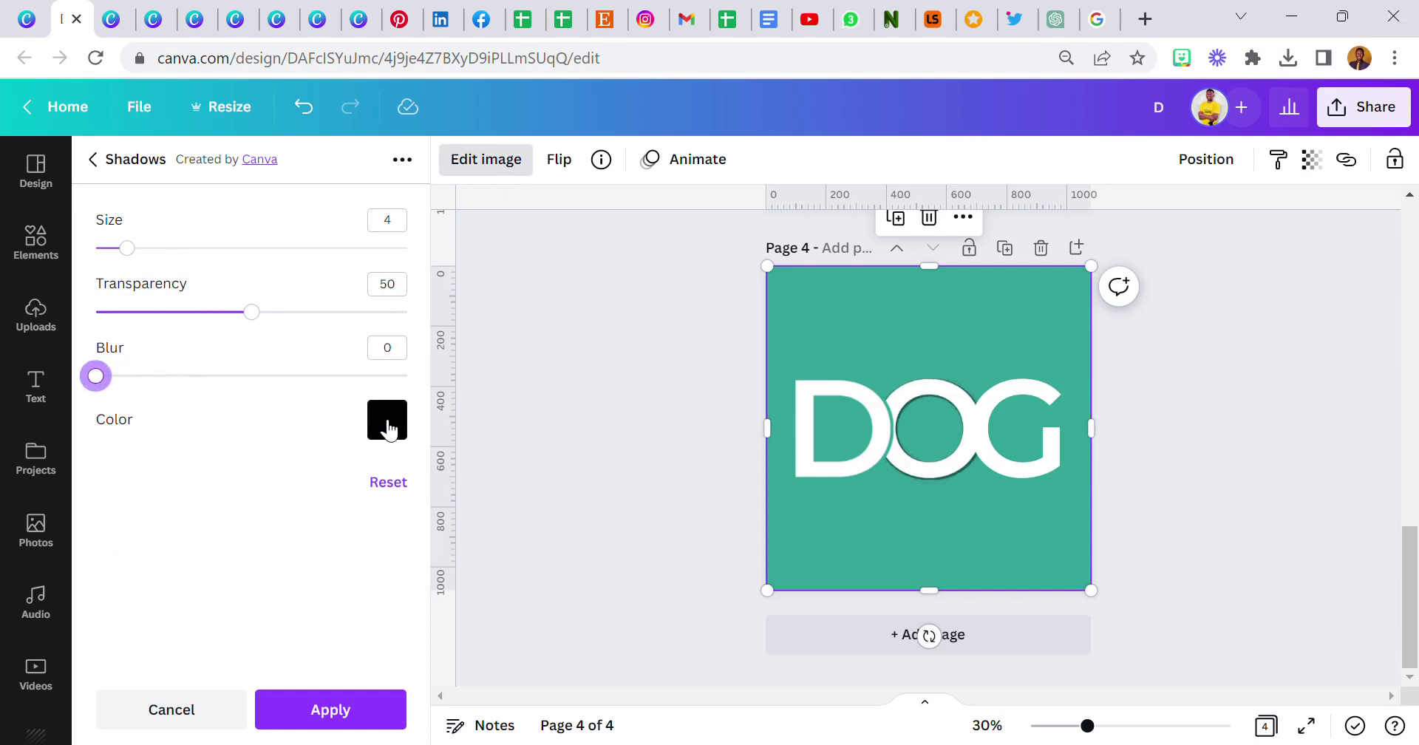
pyautogui.click(384, 420)
pyautogui.click(444, 181)
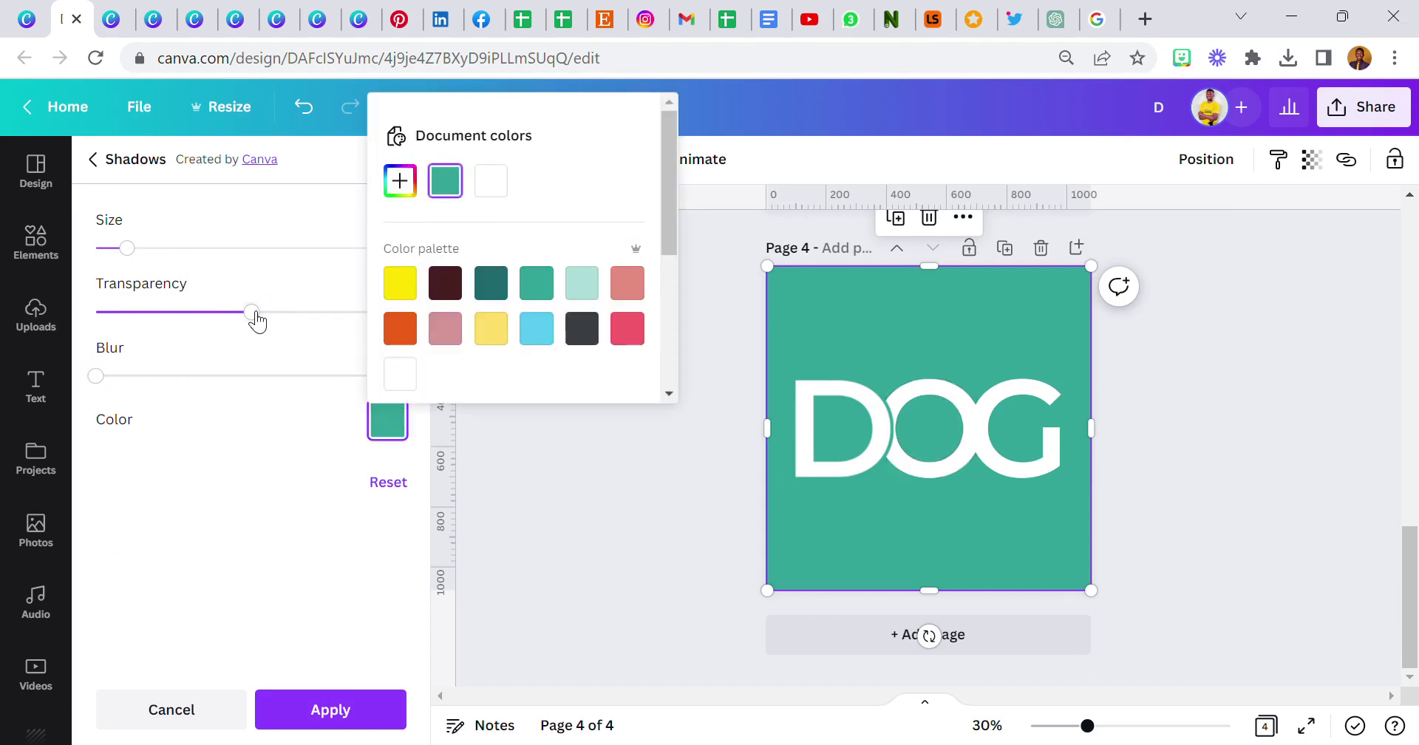
pyautogui.moveTo(257, 320); pyautogui.dragTo(436, 326)
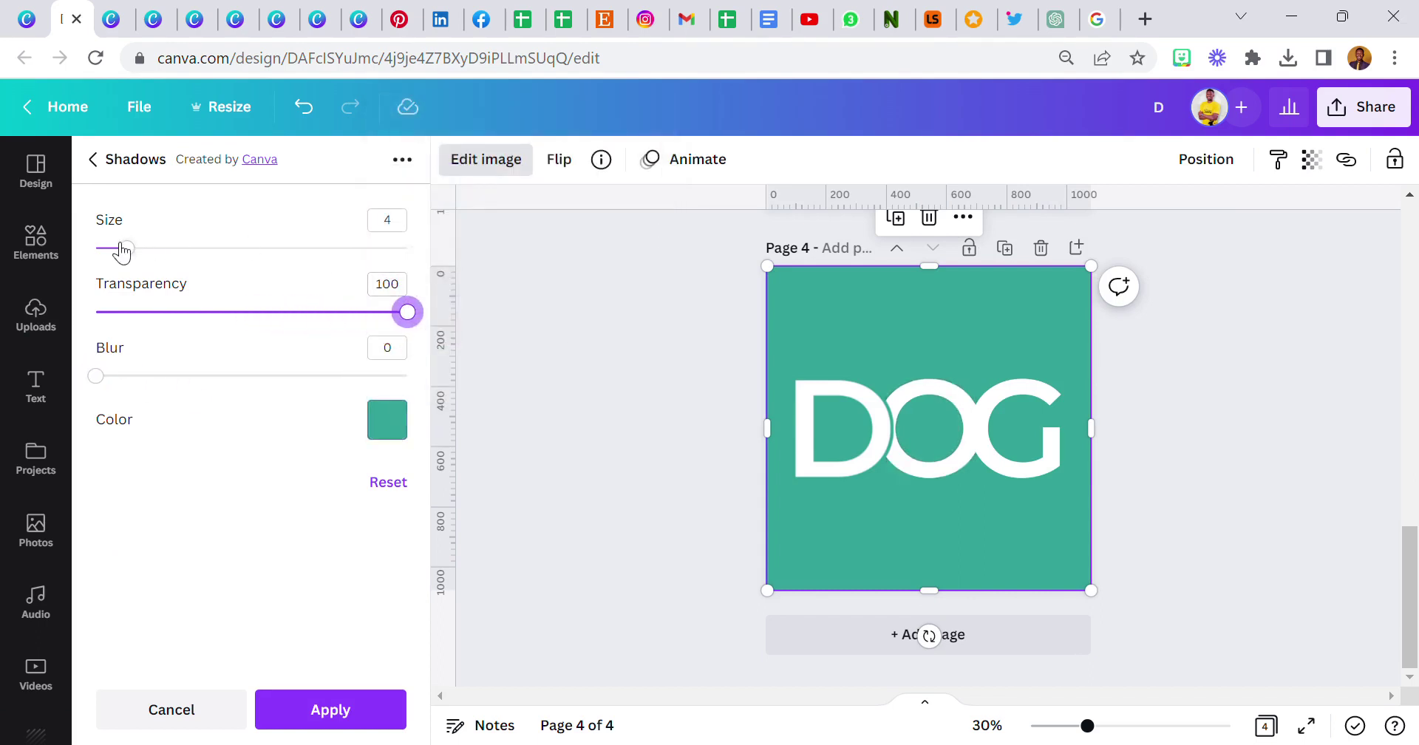
pyautogui.moveTo(122, 252); pyautogui.dragTo(182, 275)
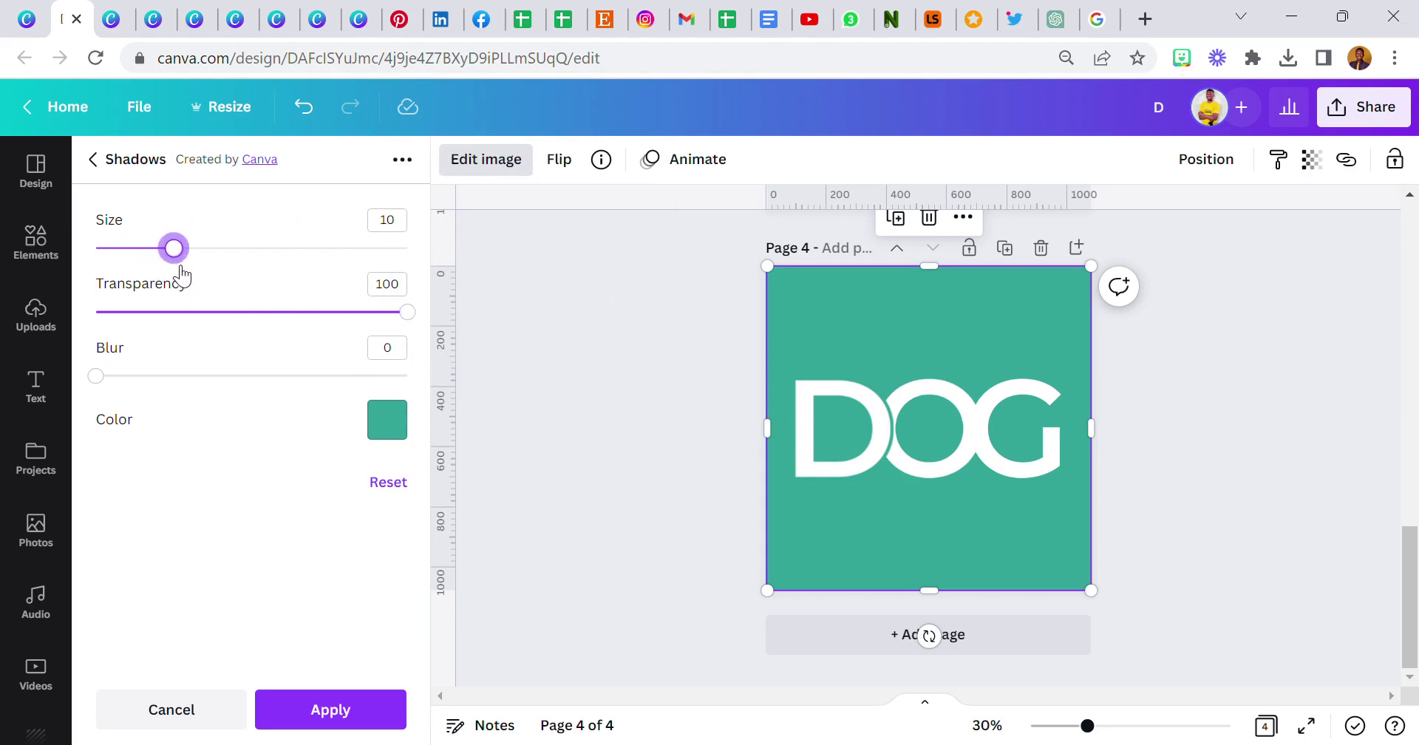
pyautogui.click(357, 708)
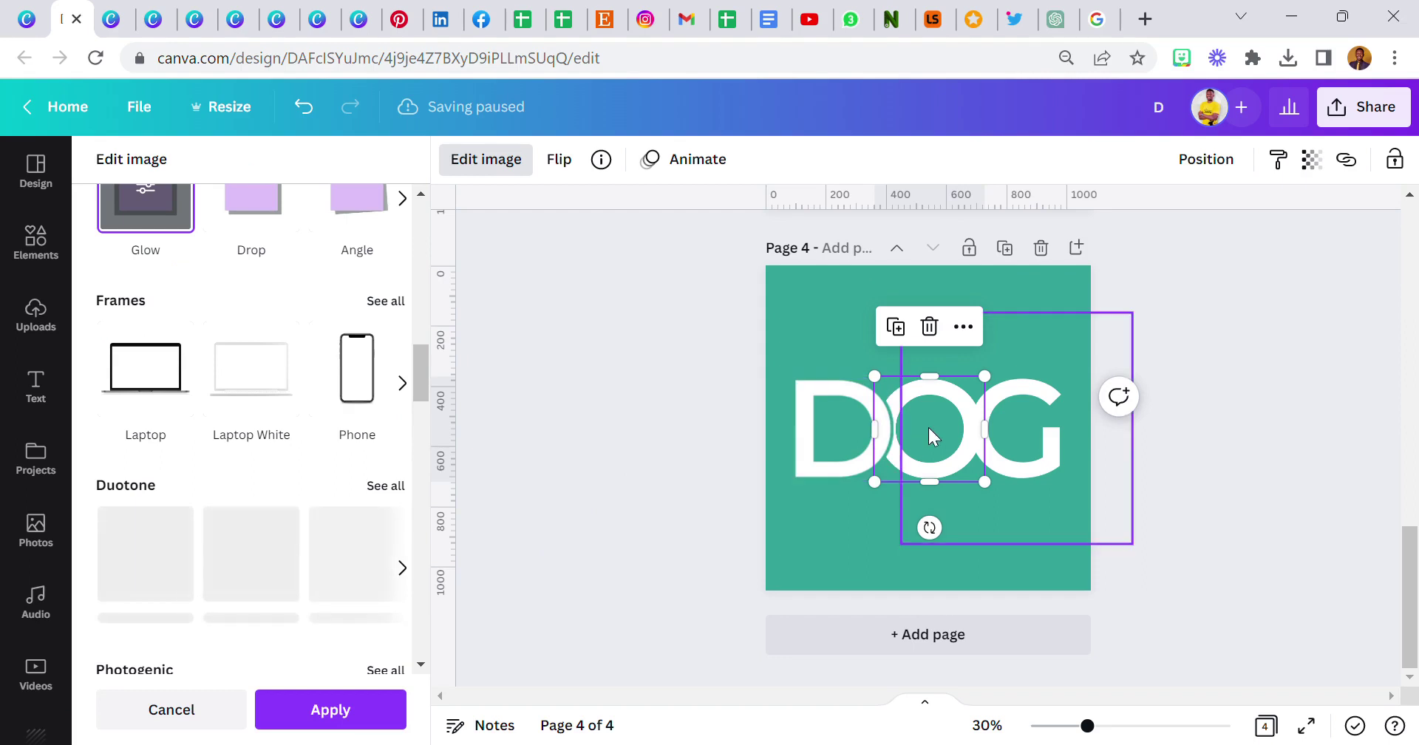
# Apply a teal Glow to the G with blur 0, transparency 100 and size 10.
pyautogui.click(1033, 439)
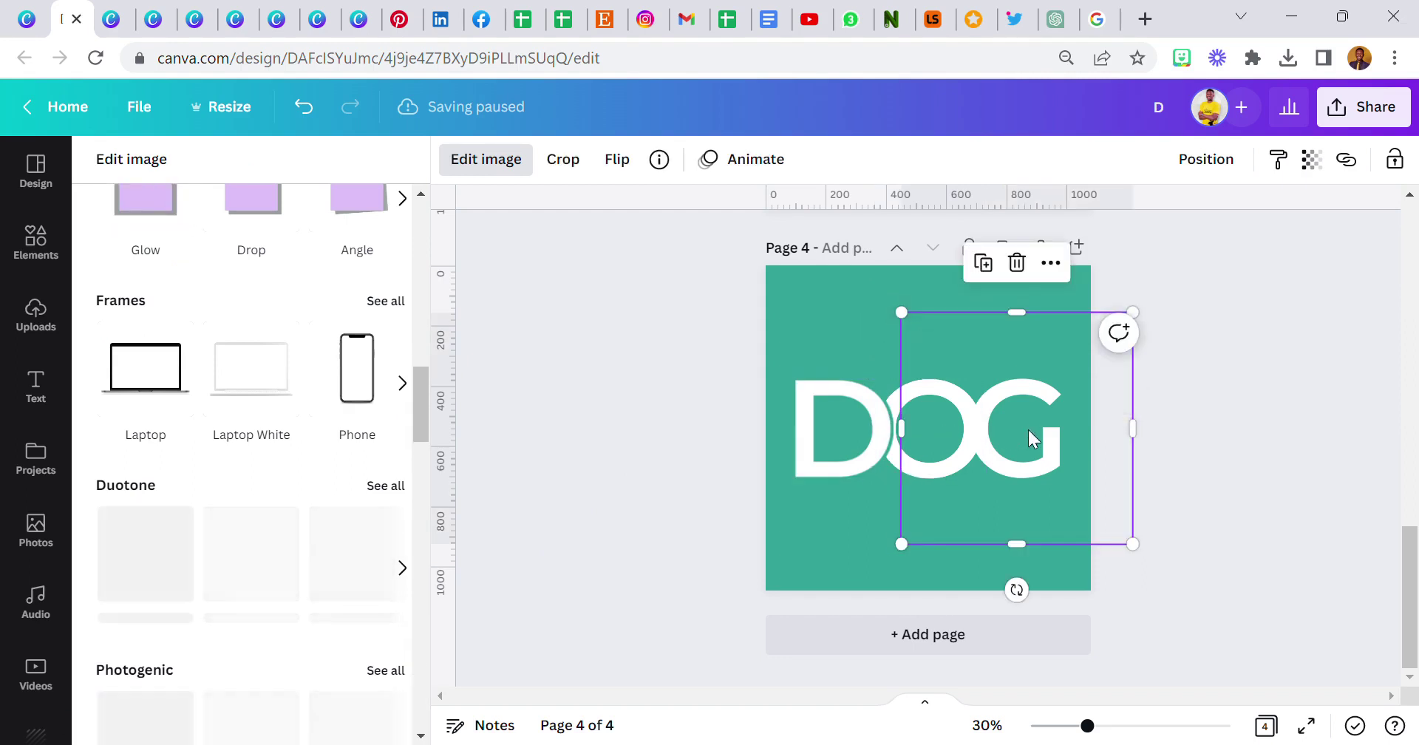
pyautogui.click(162, 208)
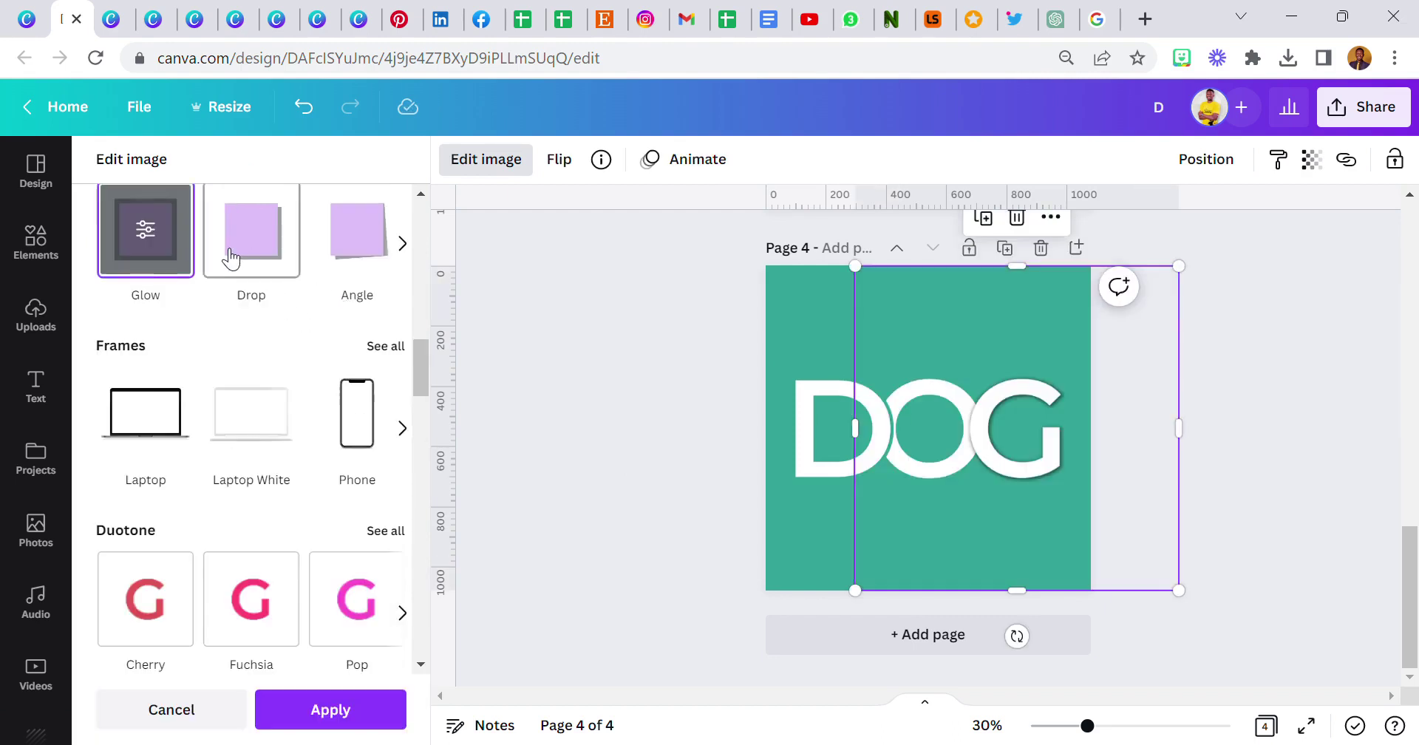
pyautogui.click(156, 254)
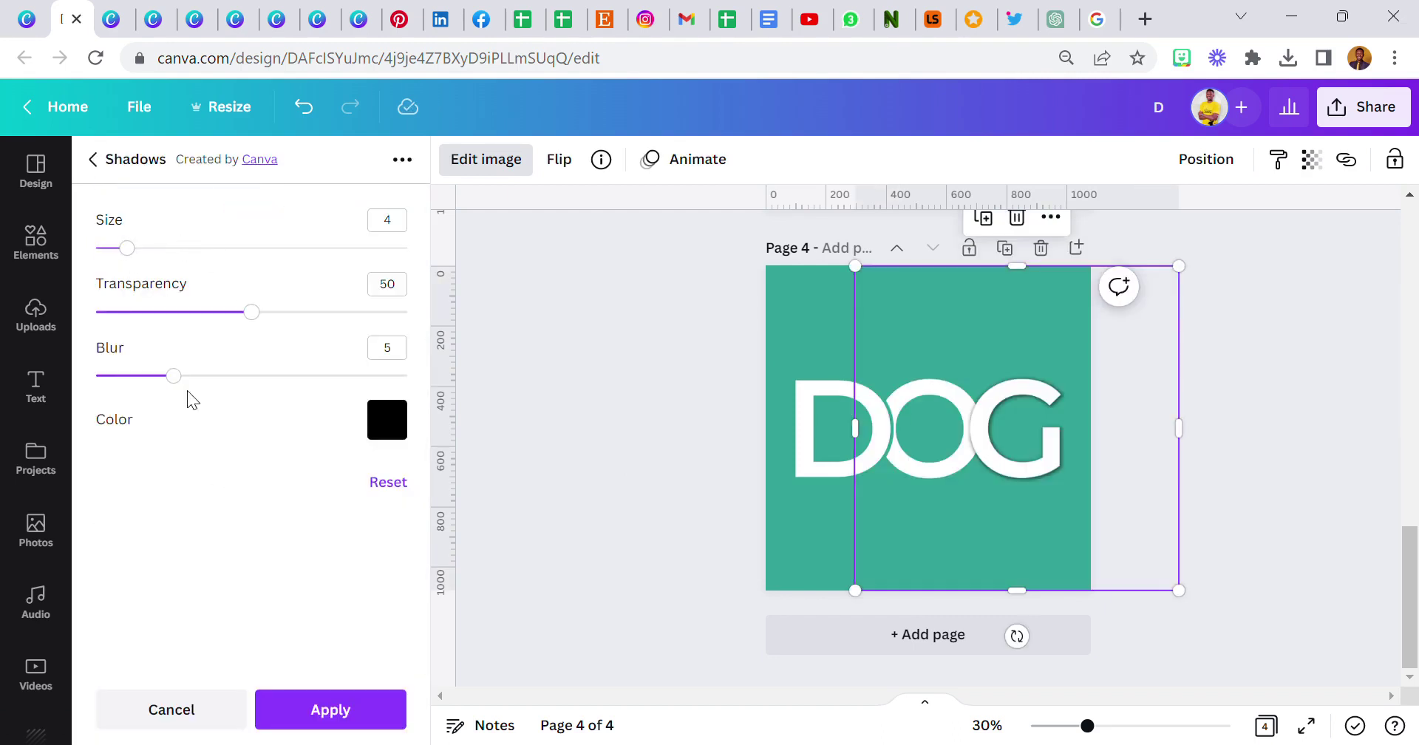
pyautogui.moveTo(181, 385); pyautogui.dragTo(96, 375)
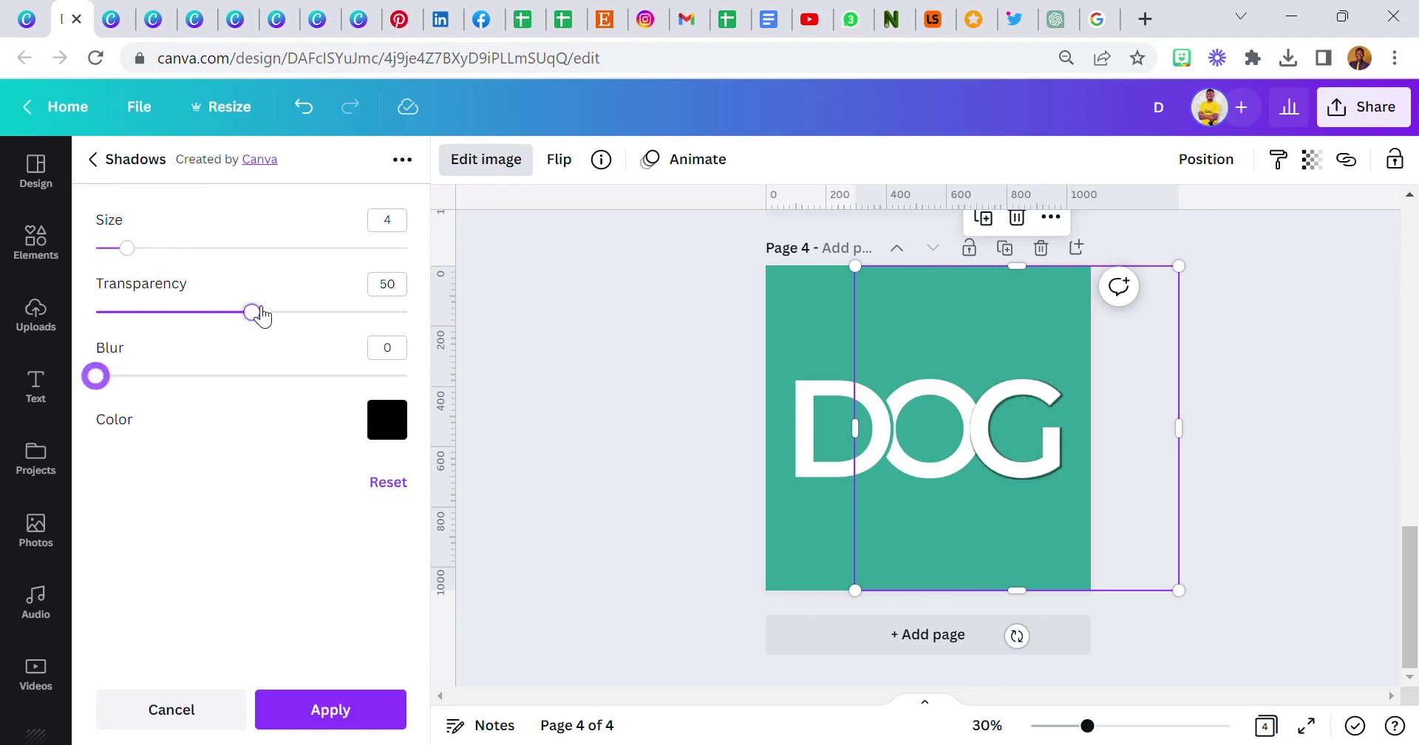
pyautogui.moveTo(255, 311); pyautogui.dragTo(464, 329)
pyautogui.moveTo(127, 247); pyautogui.dragTo(174, 248)
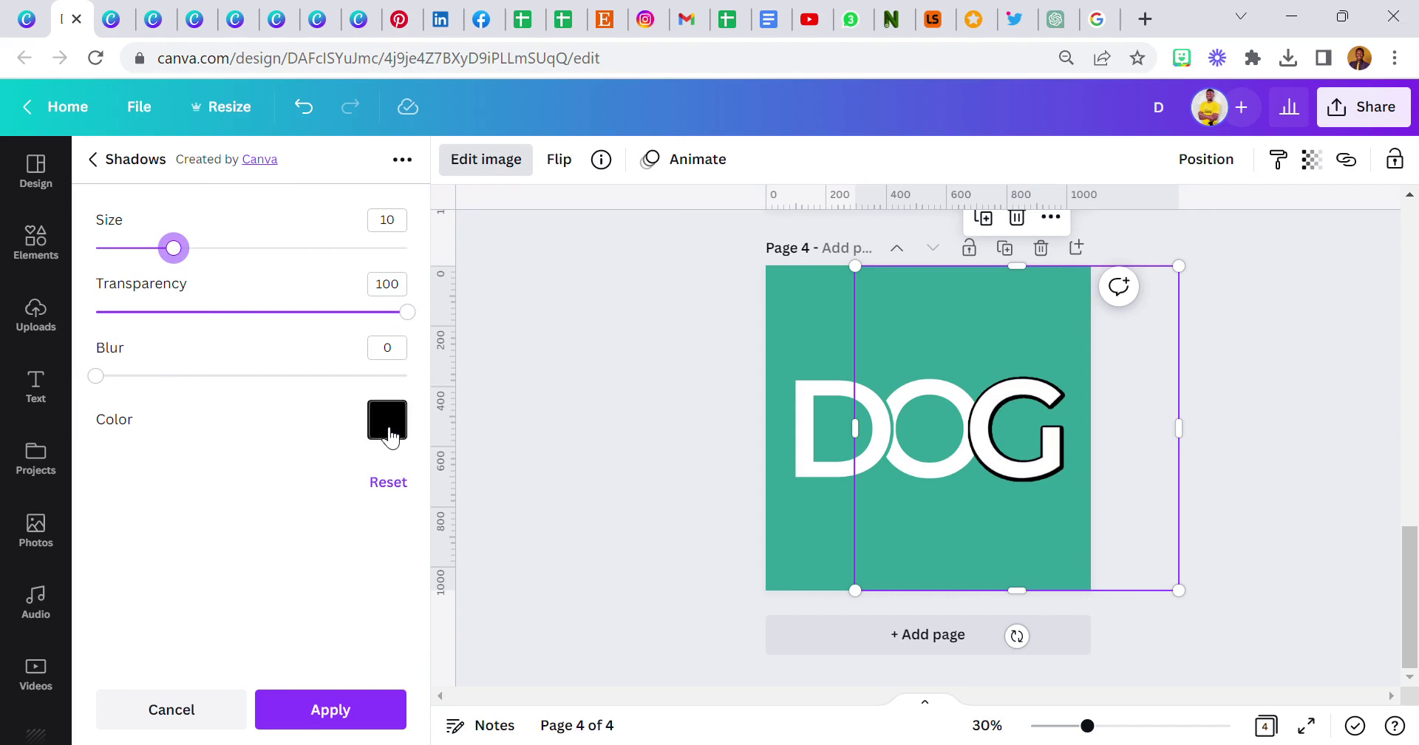
pyautogui.click(388, 436)
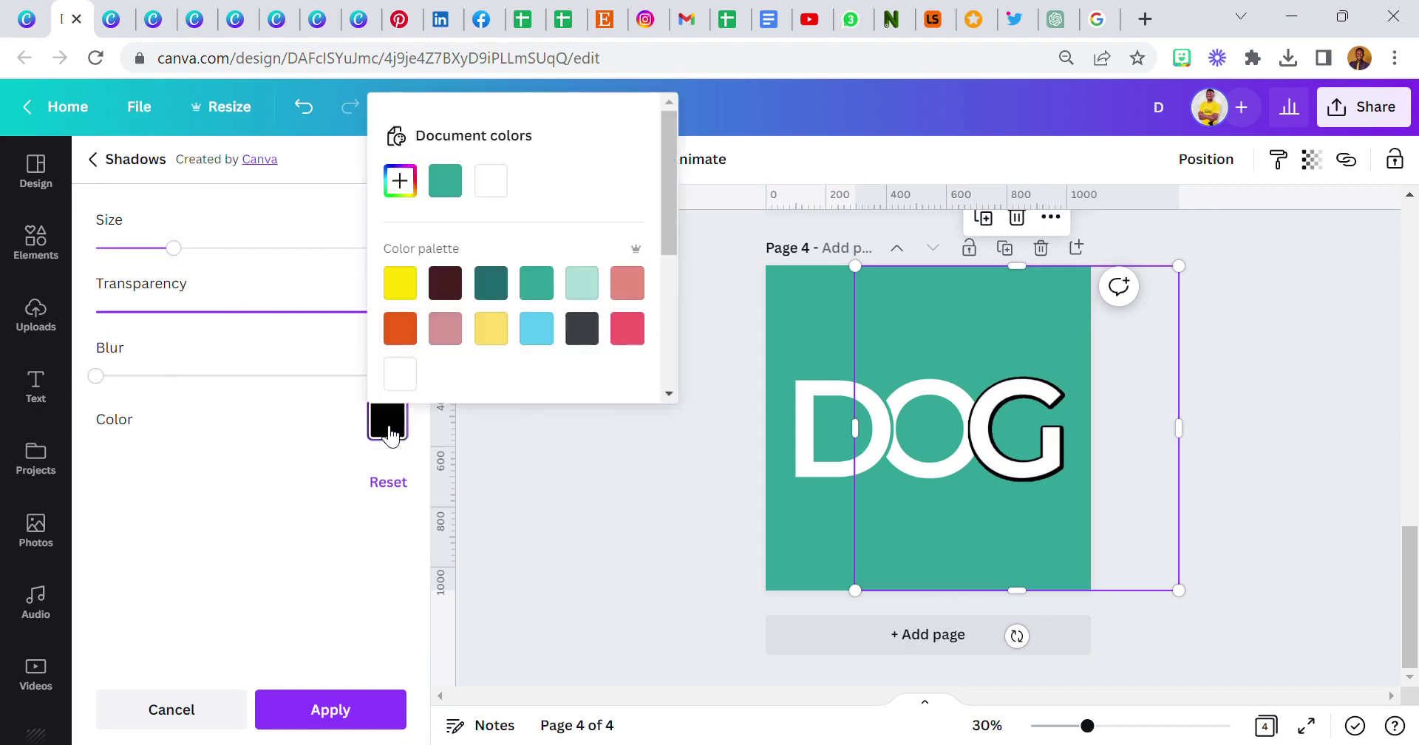
pyautogui.click(447, 183)
pyautogui.click(330, 709)
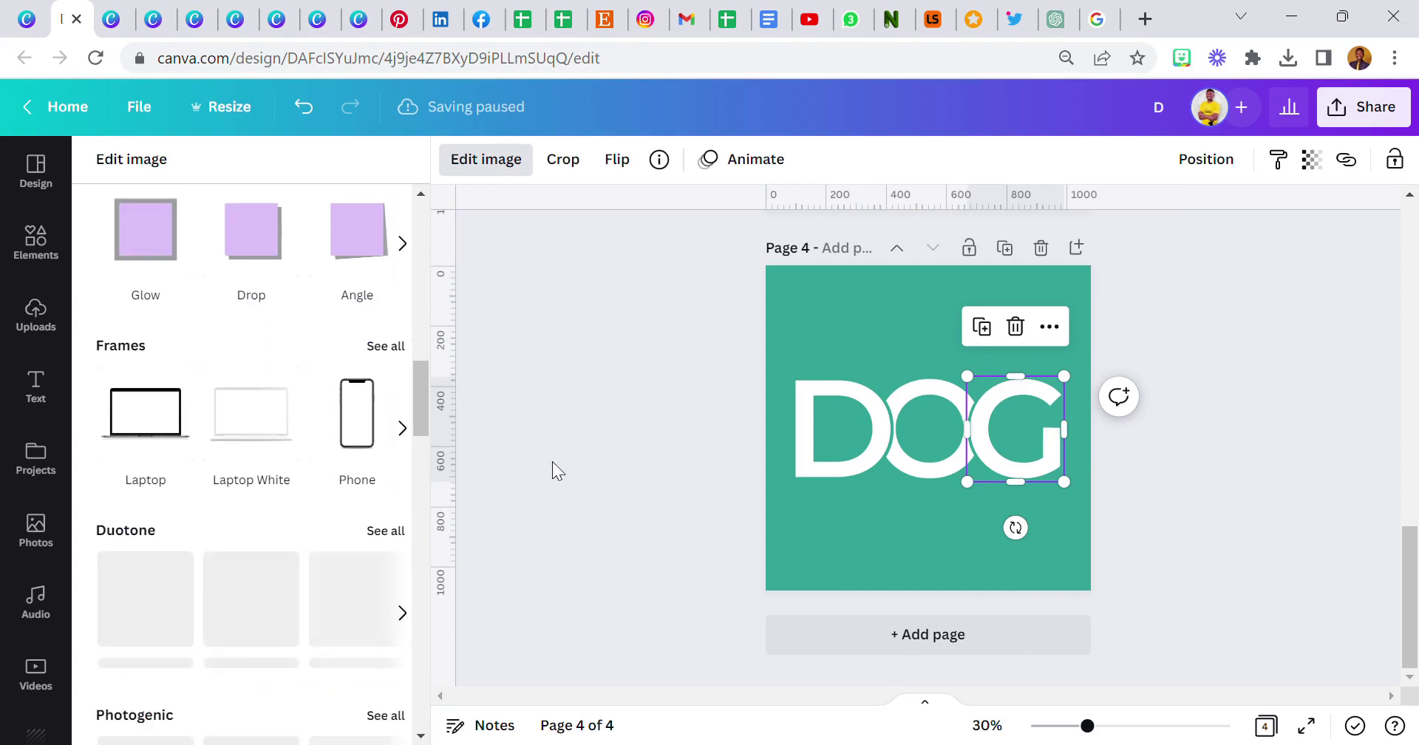
# At 78% zoom, slide the D right and the G left to overlap the O, then zoom back to 35%.
pyautogui.click(660, 448)
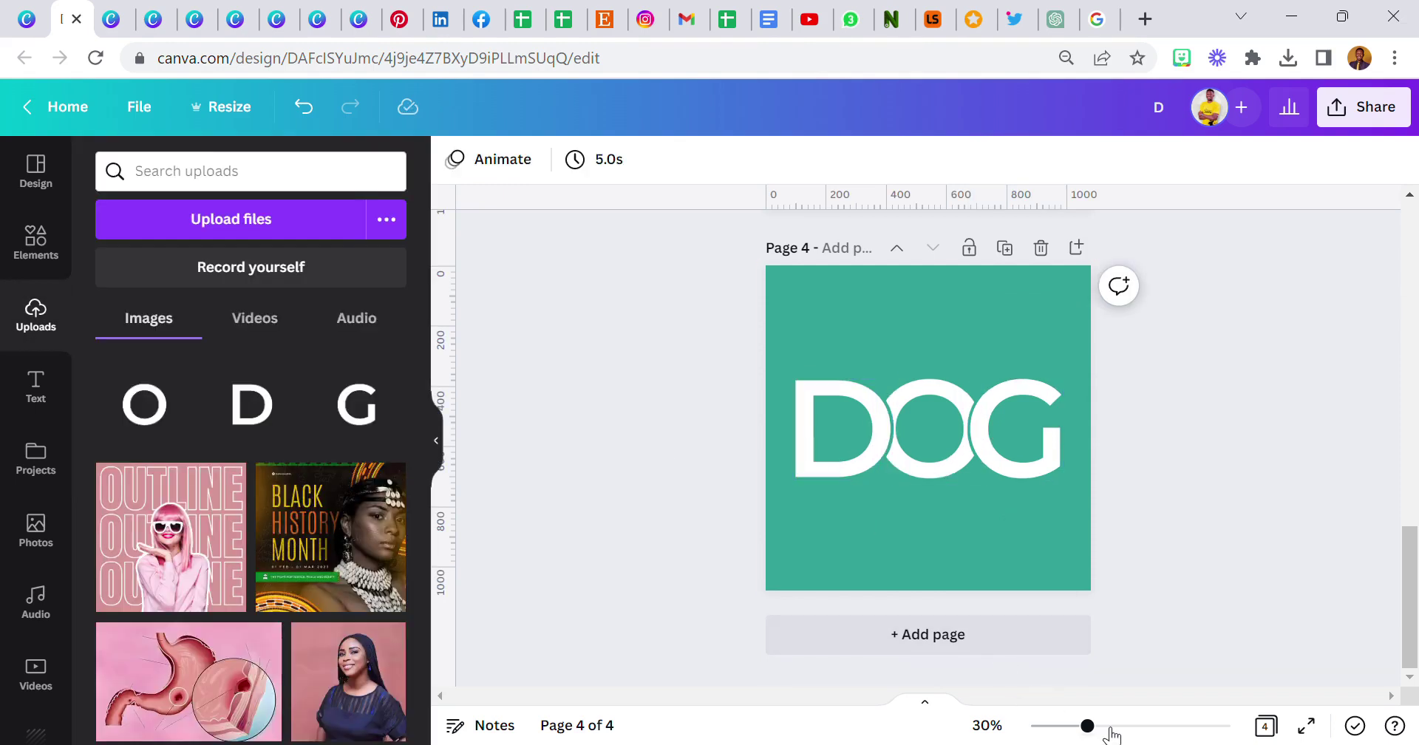
pyautogui.moveTo(1111, 729); pyautogui.dragTo(1136, 726)
pyautogui.click(751, 544)
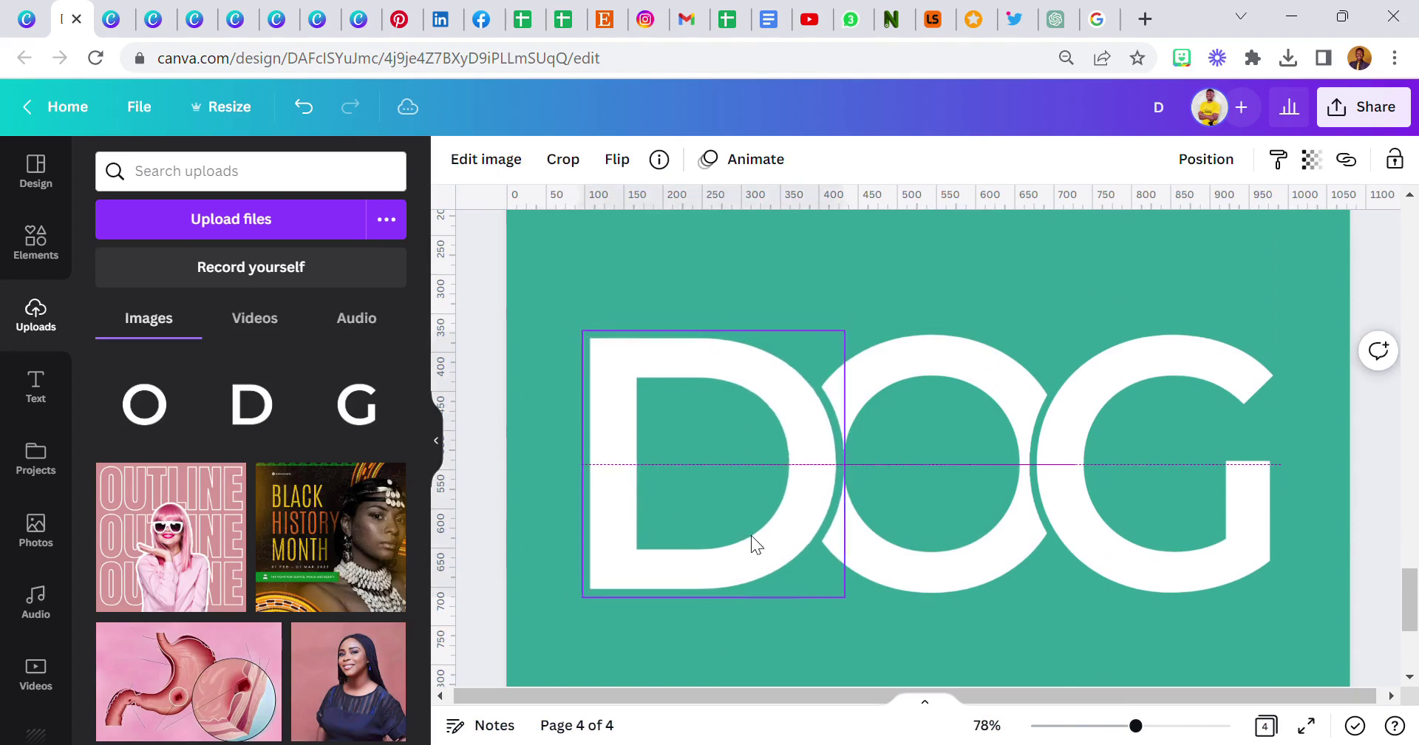
pyautogui.moveTo(751, 537); pyautogui.dragTo(841, 535)
pyautogui.moveTo(1118, 501); pyautogui.dragTo(1030, 500)
pyautogui.moveTo(788, 491); pyautogui.dragTo(791, 504)
pyautogui.click(589, 405)
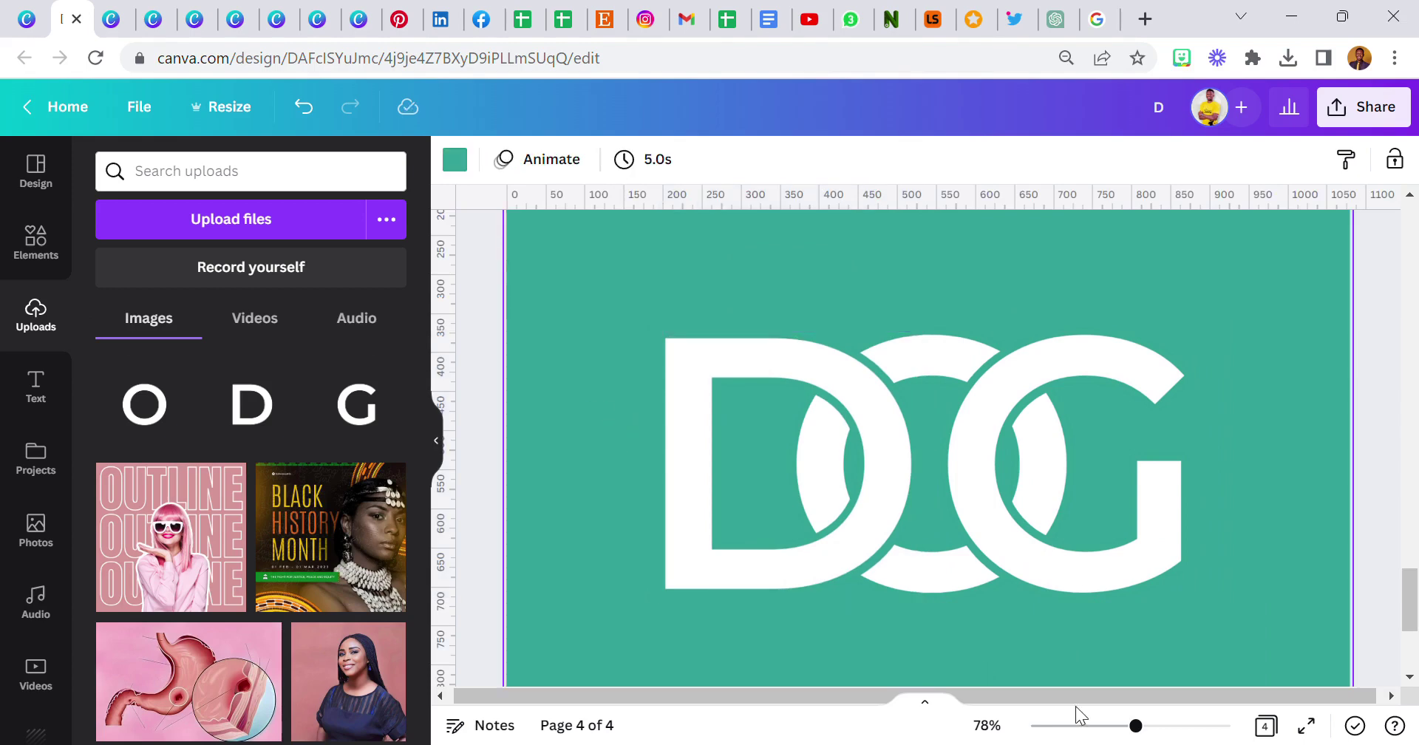
pyautogui.click(1098, 727)
# Shift the D slightly, send it behind the O, and trim its frame down from the top.
pyautogui.click(840, 484)
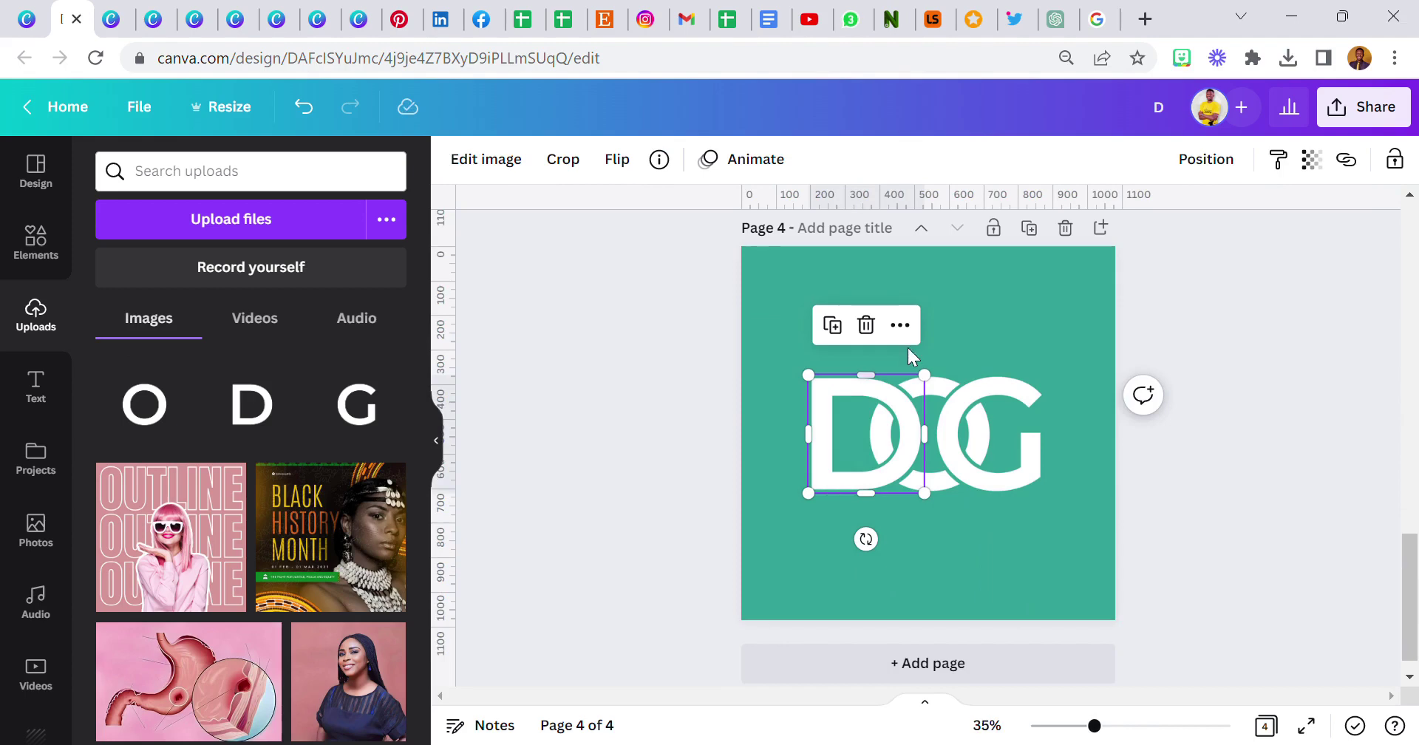
pyautogui.click(833, 325)
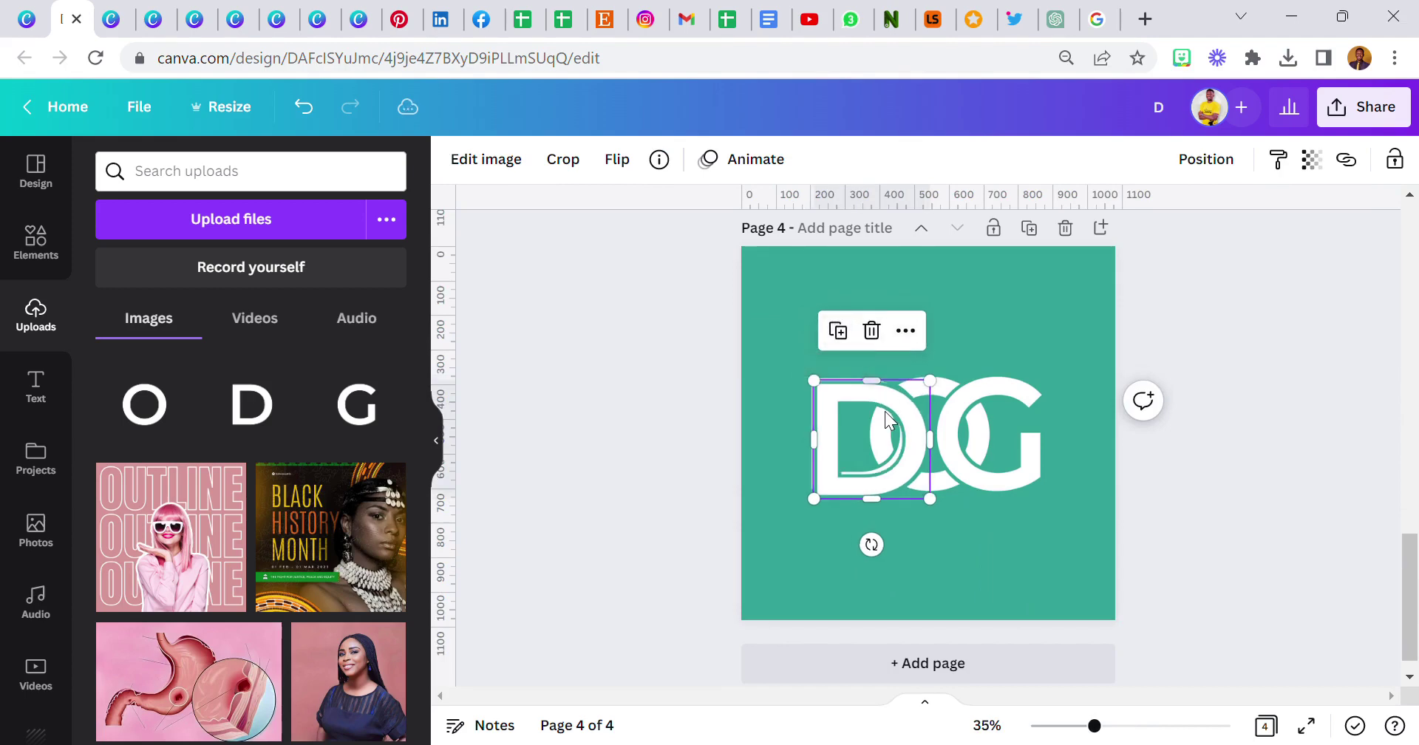
pyautogui.moveTo(885, 411); pyautogui.dragTo(894, 425)
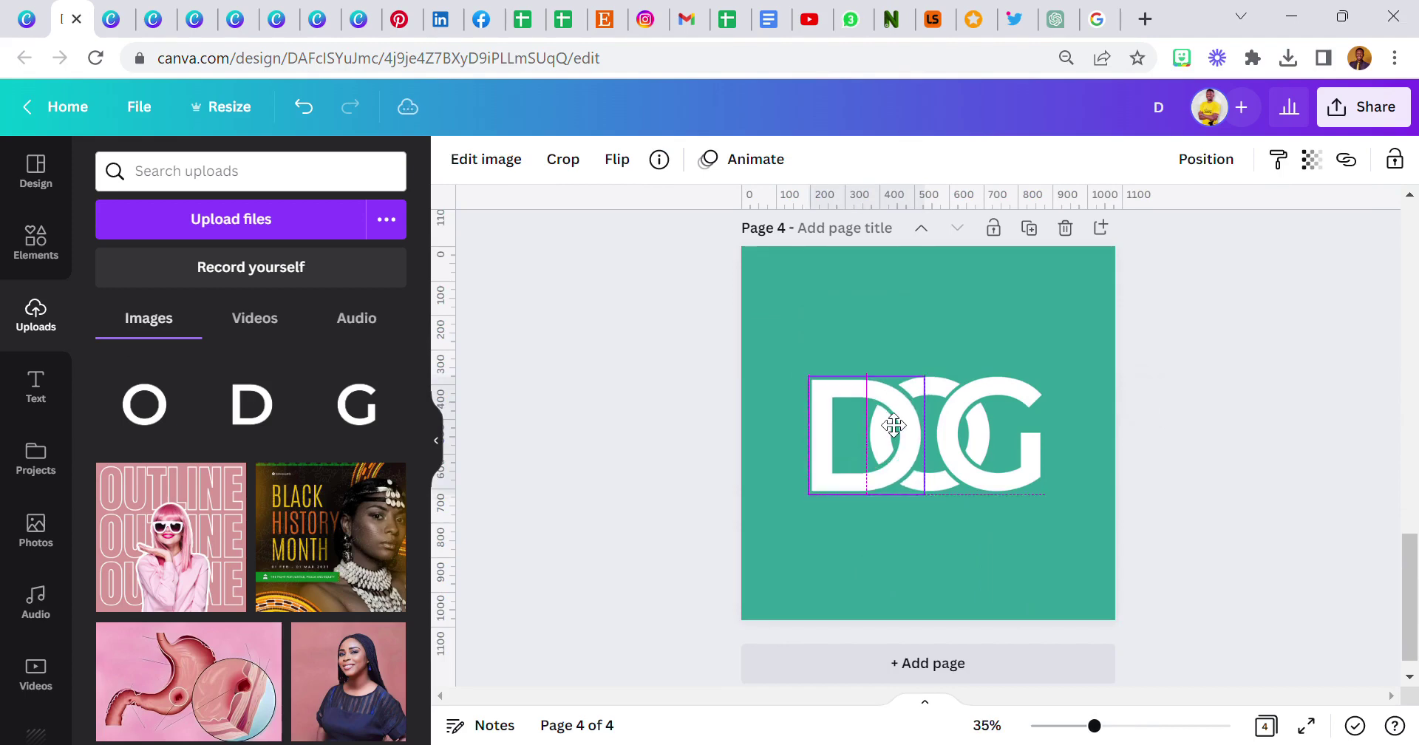
pyautogui.click(770, 373)
pyautogui.click(835, 406)
pyautogui.click(1205, 160)
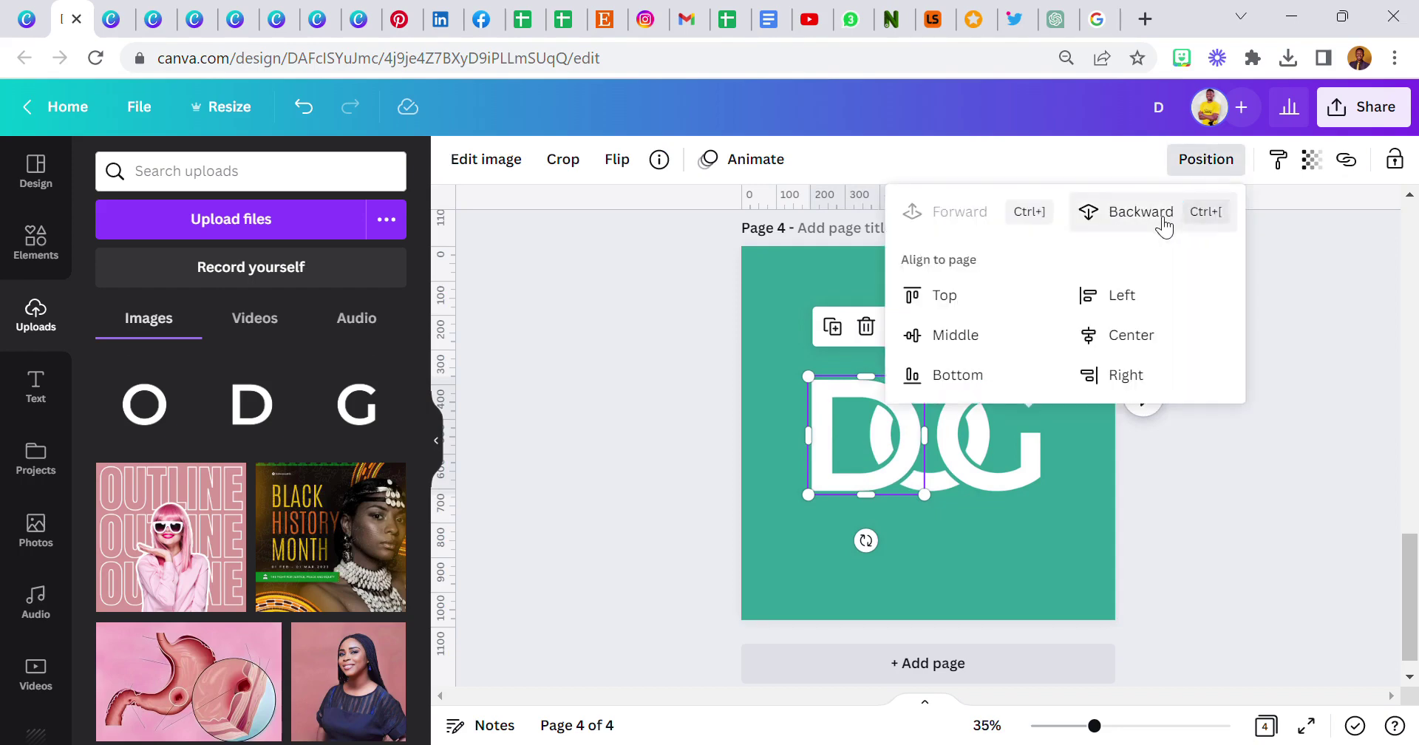
pyautogui.click(1141, 212)
pyautogui.click(768, 312)
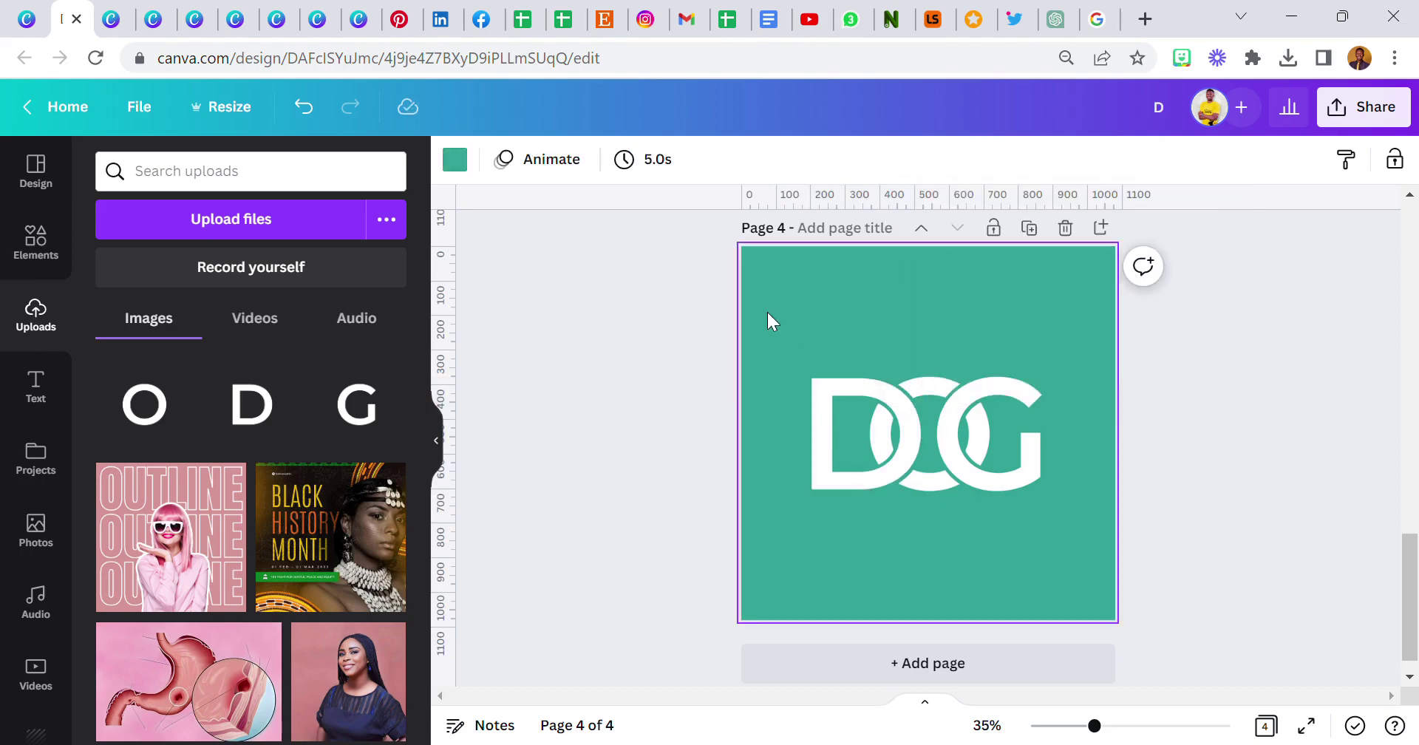
pyautogui.click(845, 429)
pyautogui.moveTo(866, 375); pyautogui.dragTo(872, 444)
pyautogui.click(782, 392)
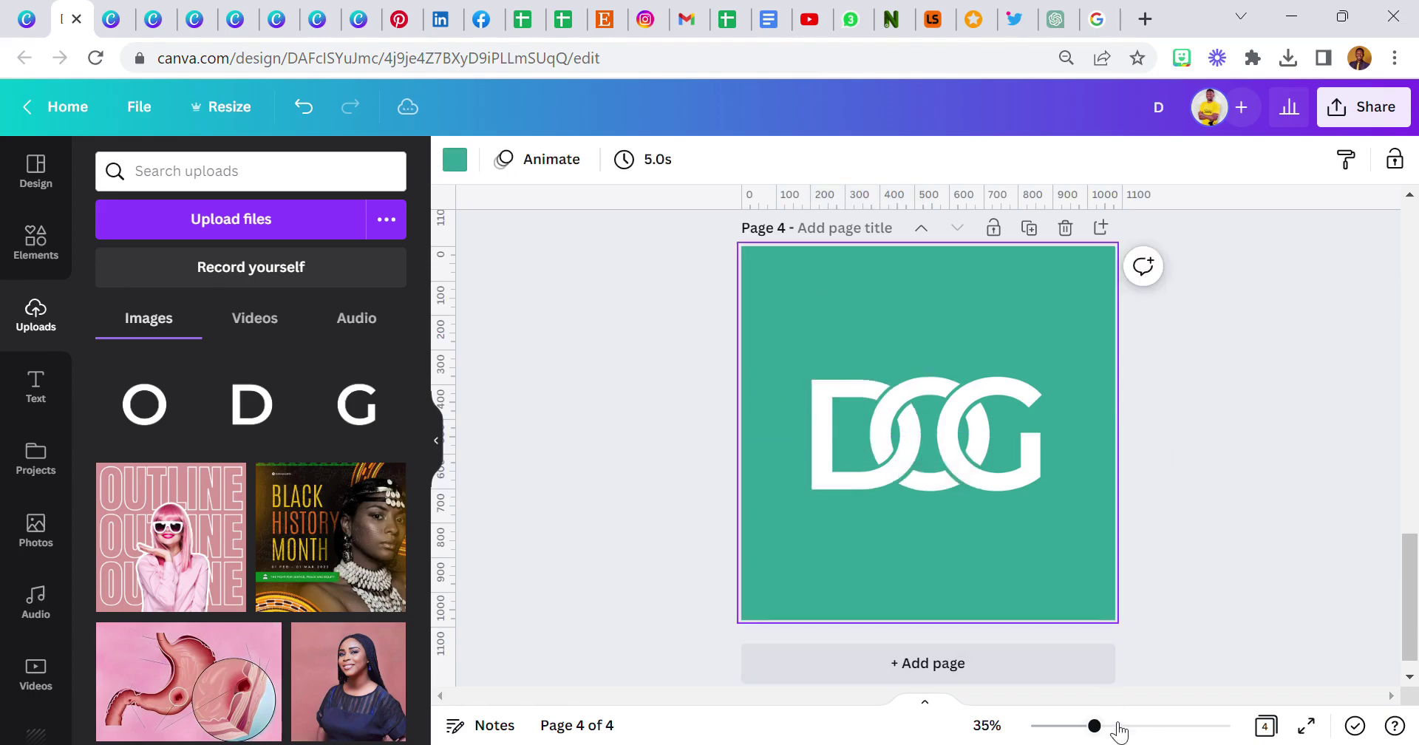
# Nudge the G into line and crop it to its top portion, then fit the page in view.
pyautogui.moveTo(1096, 726); pyautogui.dragTo(1131, 727)
pyautogui.click(1107, 454)
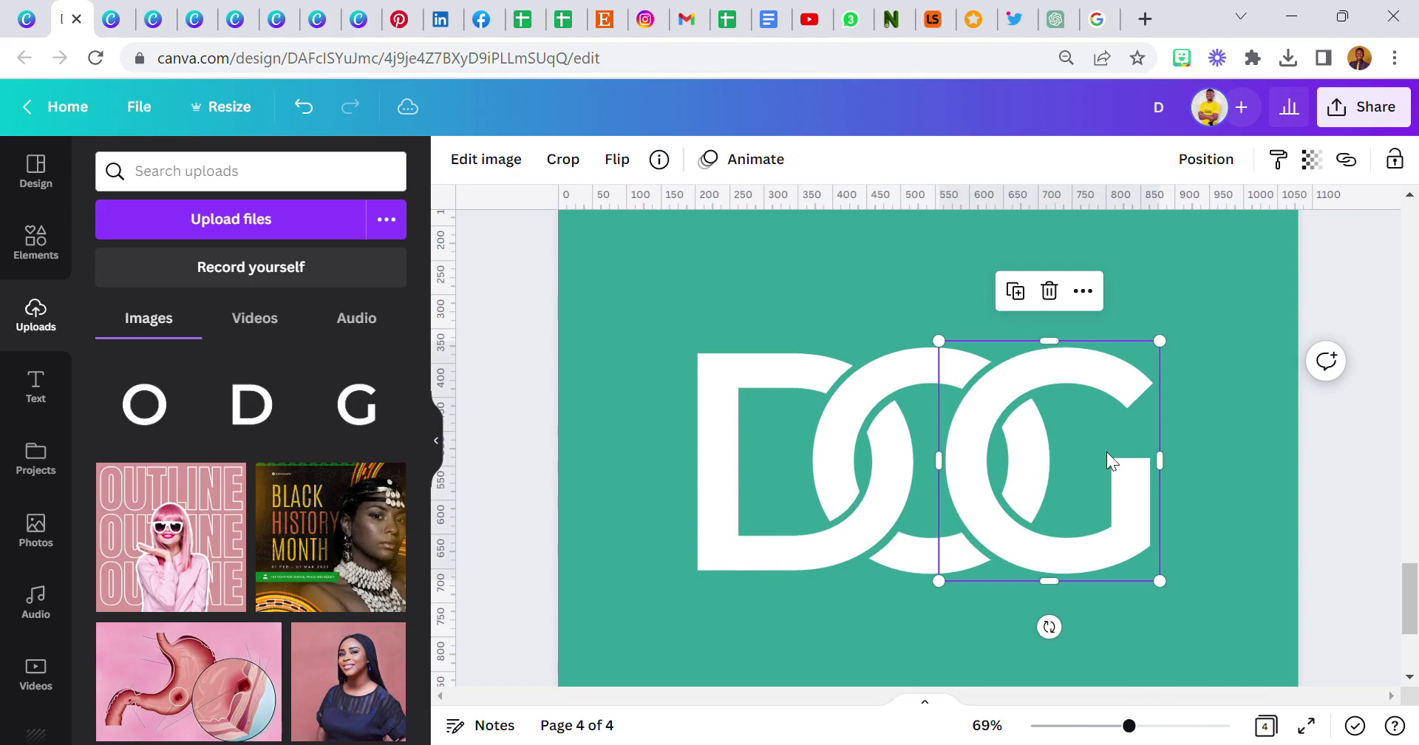
pyautogui.moveTo(1090, 408); pyautogui.dragTo(1089, 411)
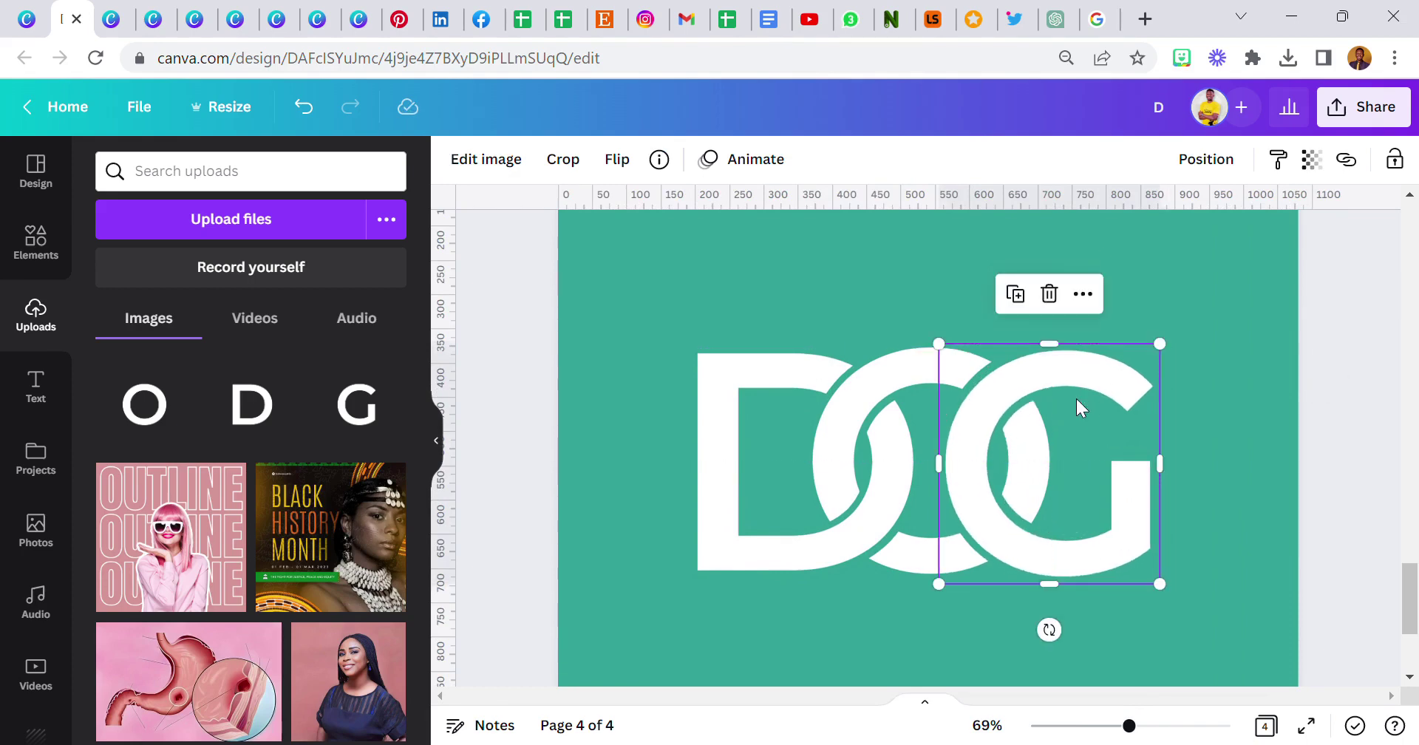
pyautogui.moveTo(1084, 590); pyautogui.dragTo(1090, 462)
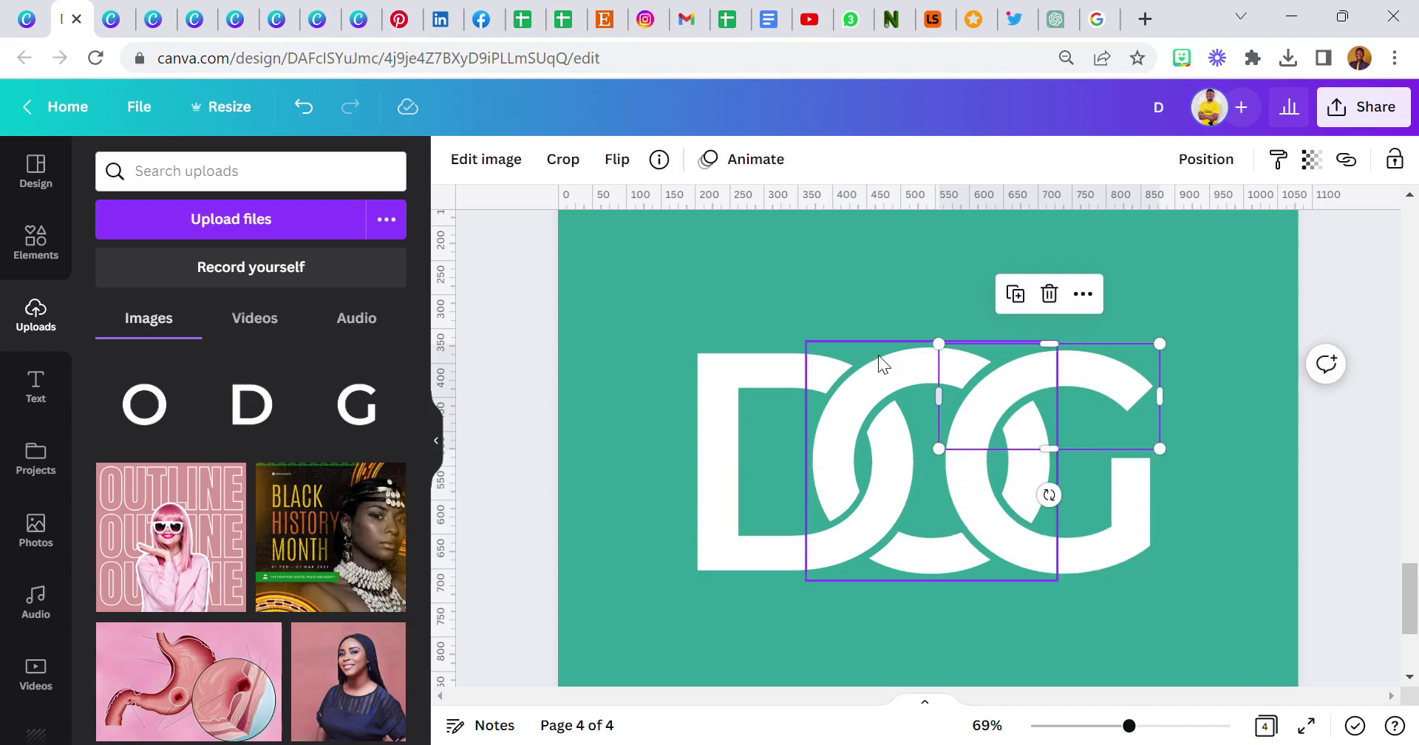
pyautogui.click(769, 304)
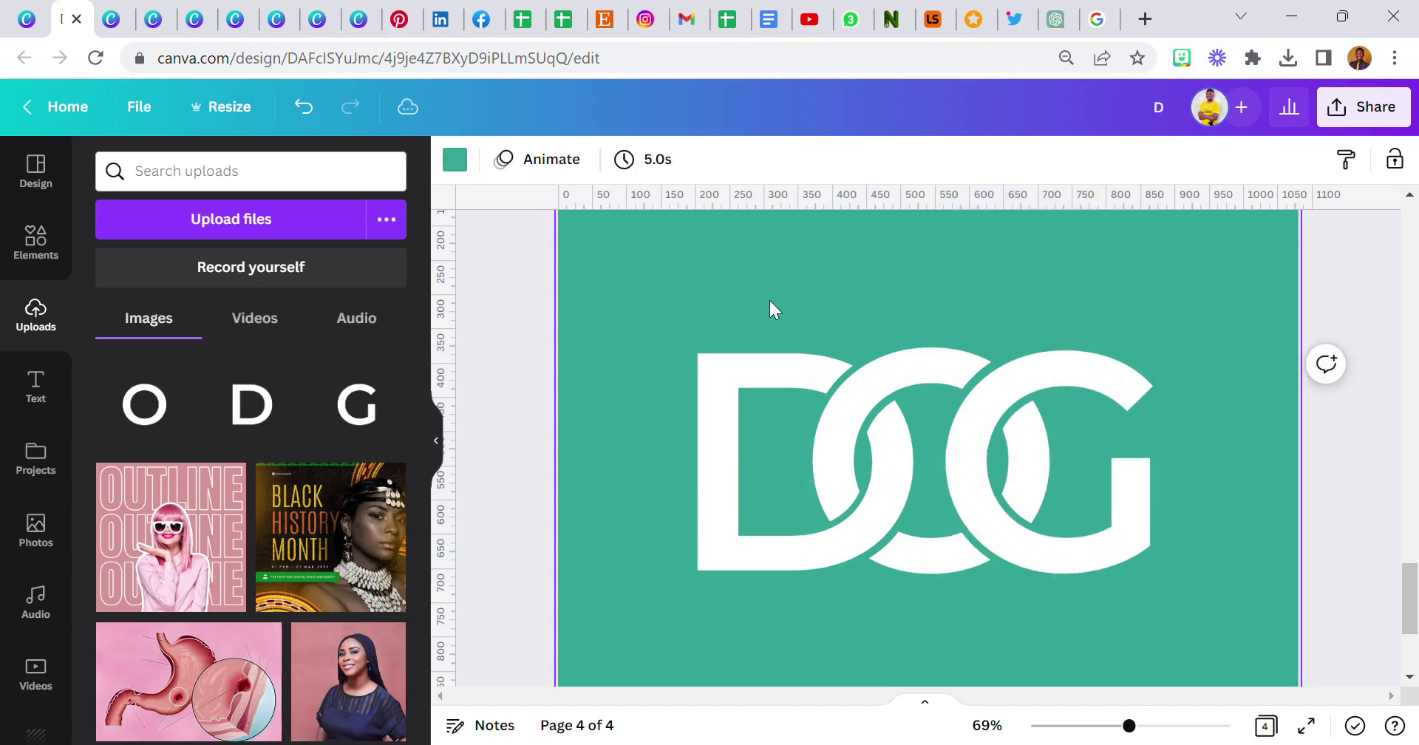
pyautogui.click(986, 726)
pyautogui.click(988, 640)
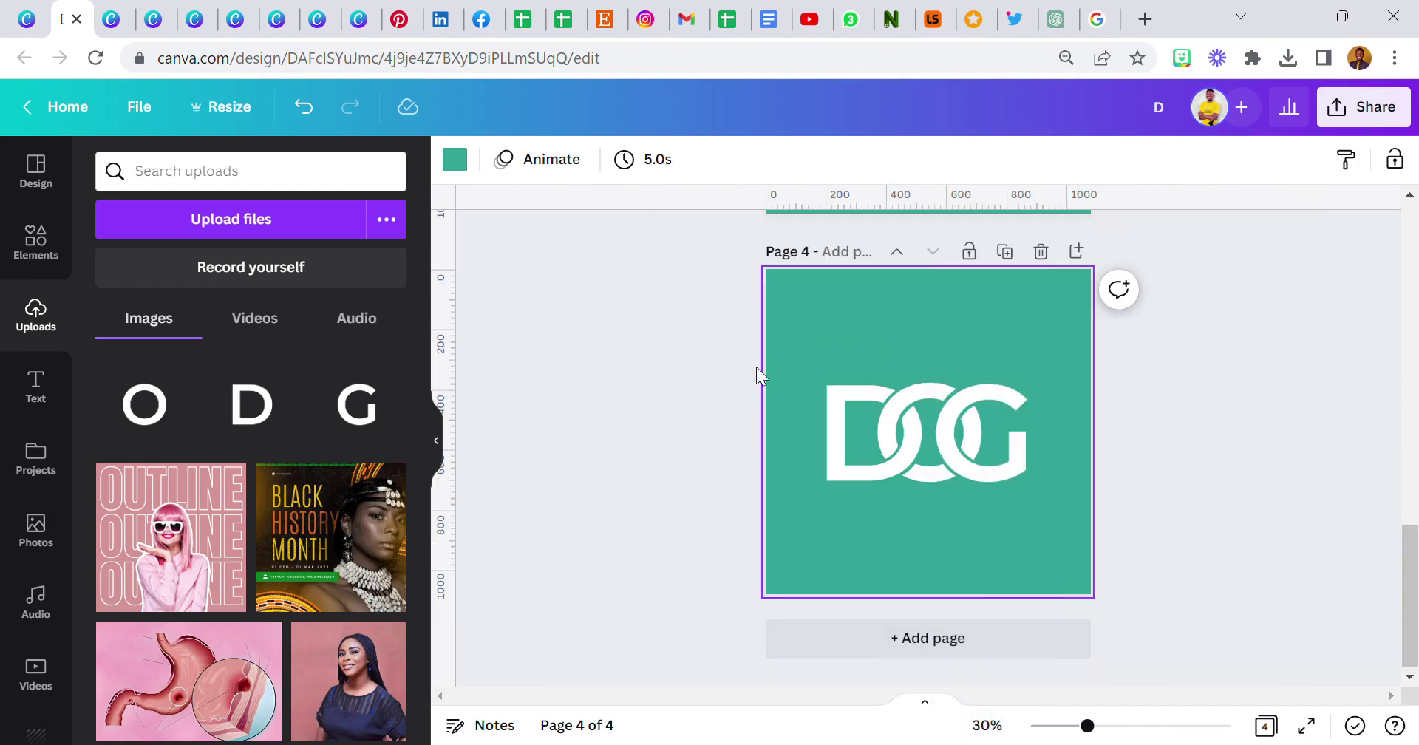
# Try a pink page background behind the DOG logo, then undo it back to teal.
pyautogui.moveTo(777, 340); pyautogui.dragTo(977, 449)
pyautogui.click(827, 329)
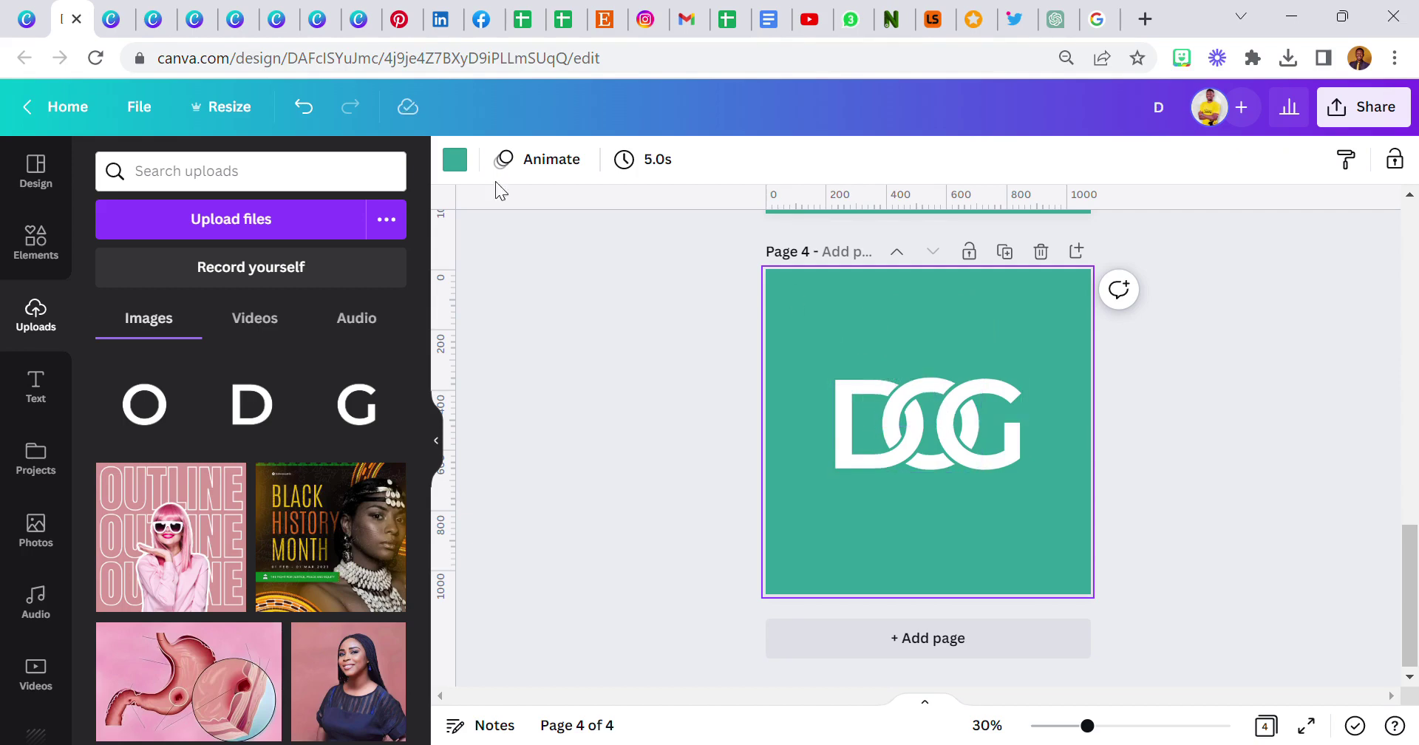
pyautogui.click(454, 164)
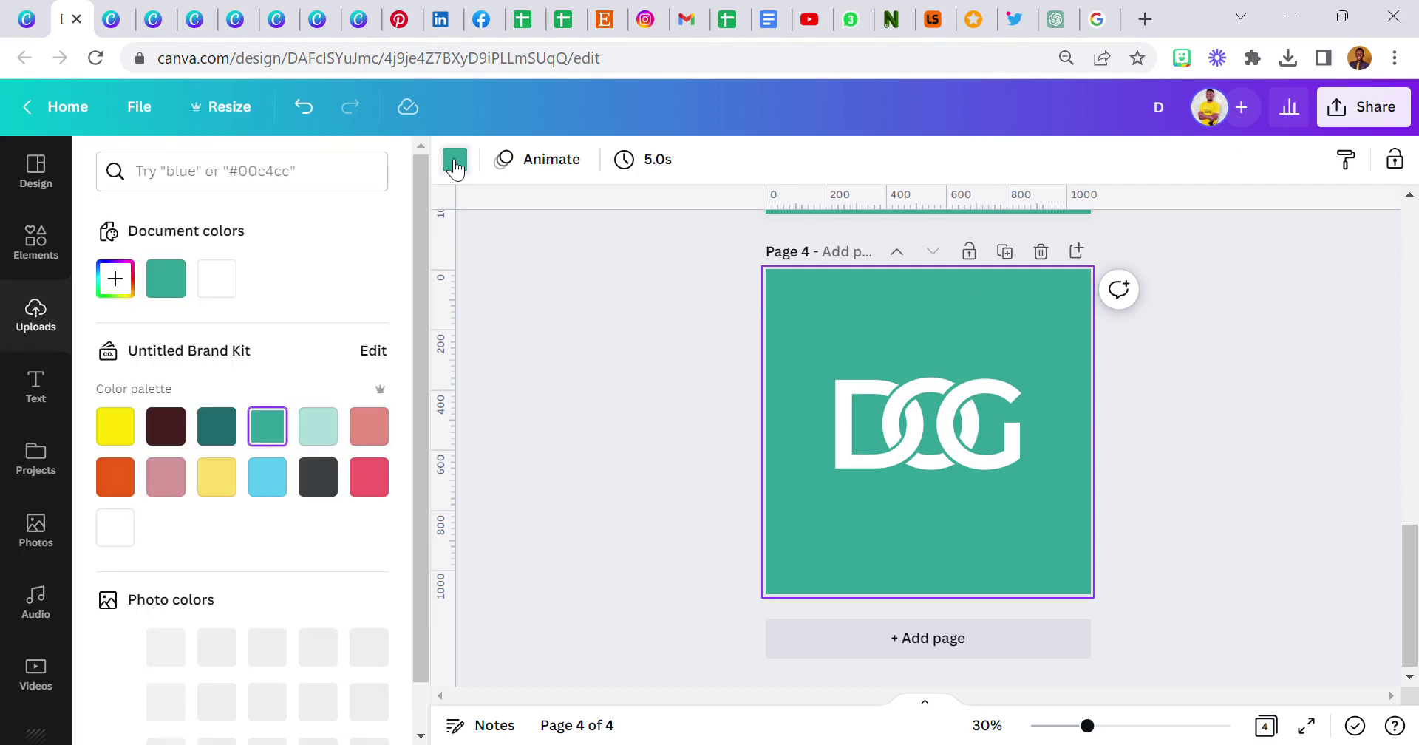
pyautogui.click(176, 486)
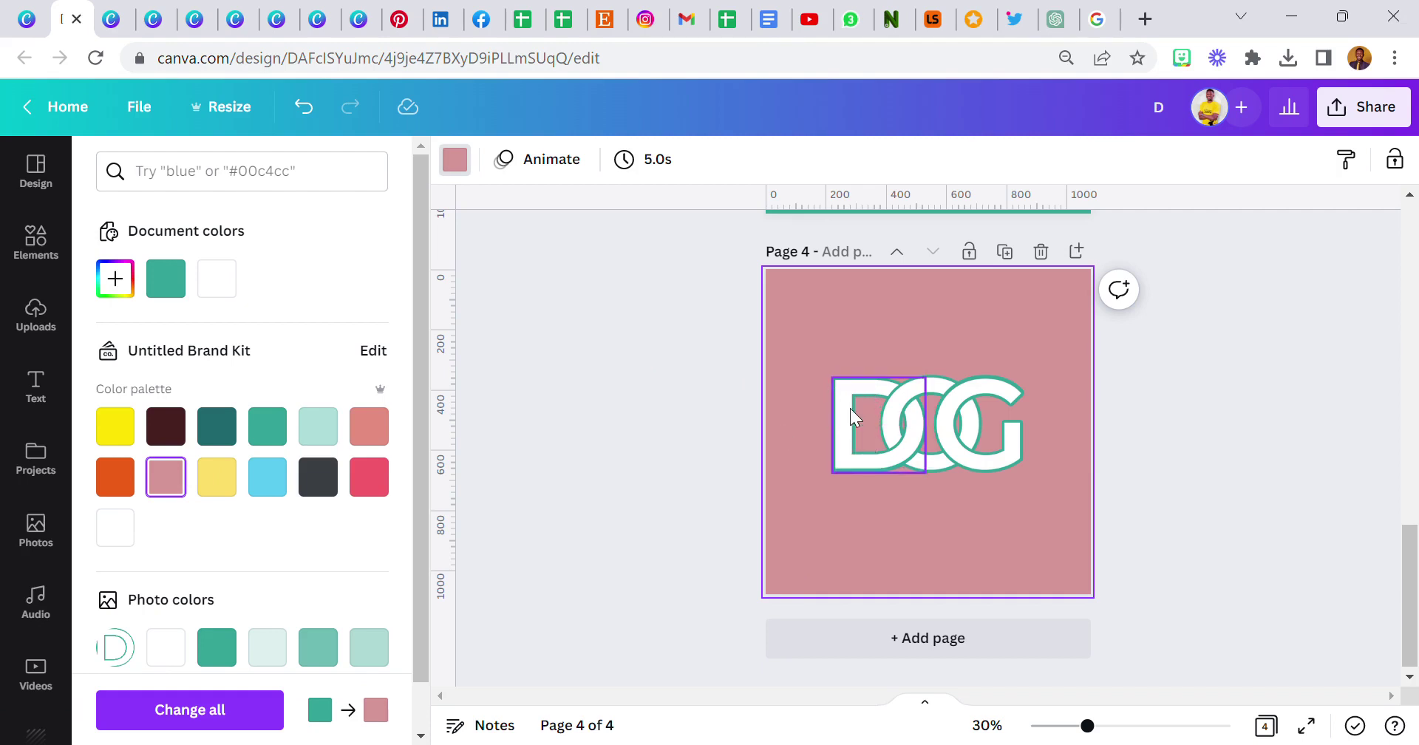
pyautogui.click(321, 105)
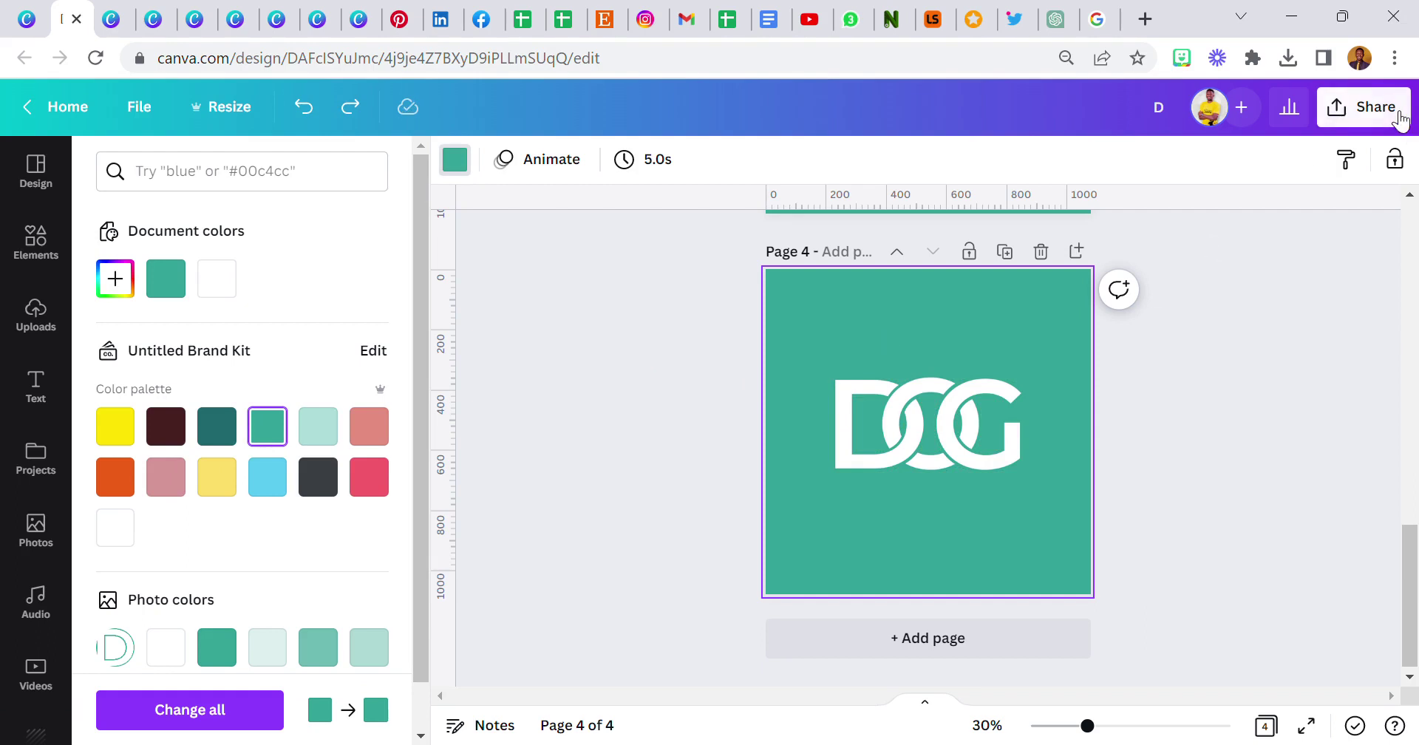
pyautogui.click(1355, 107)
# Download only page 4 as a PNG with the transparent background option turned off.
pyautogui.click(1095, 586)
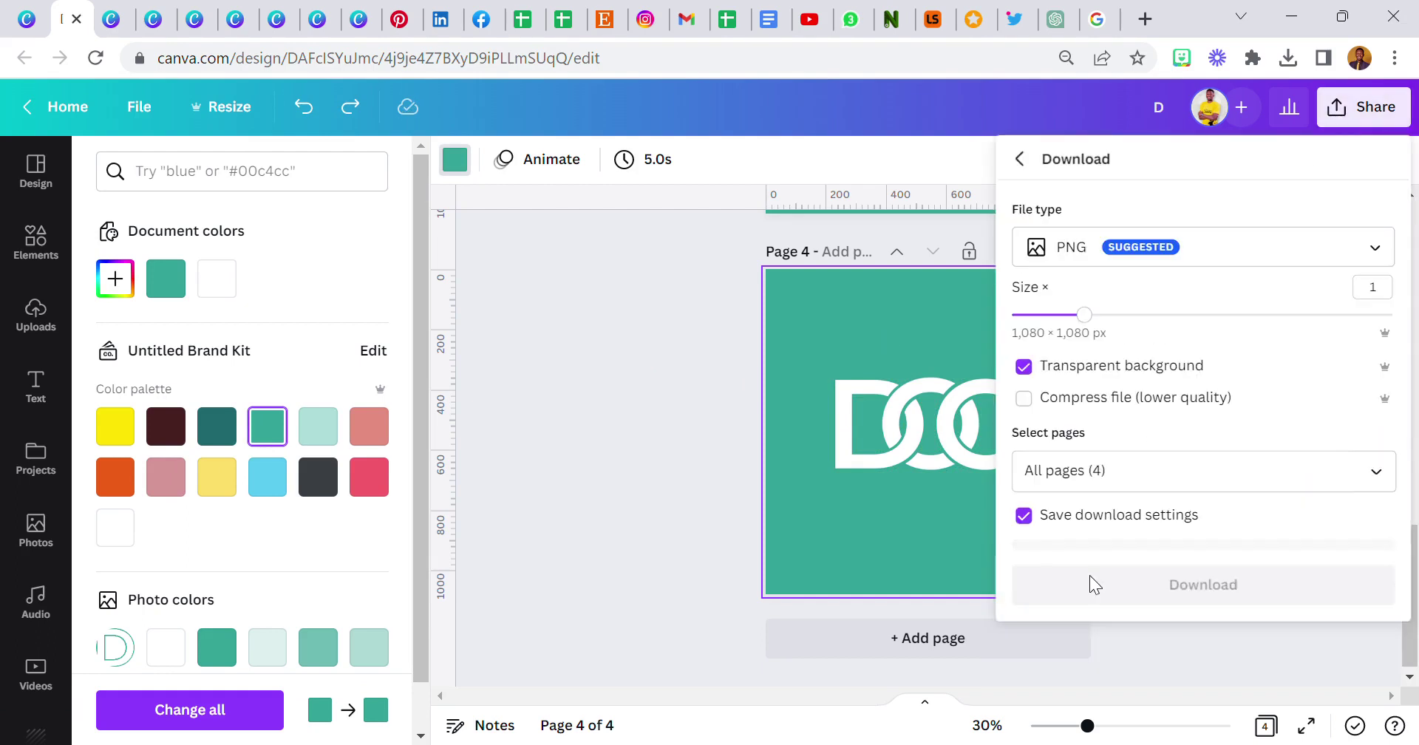
pyautogui.click(1024, 367)
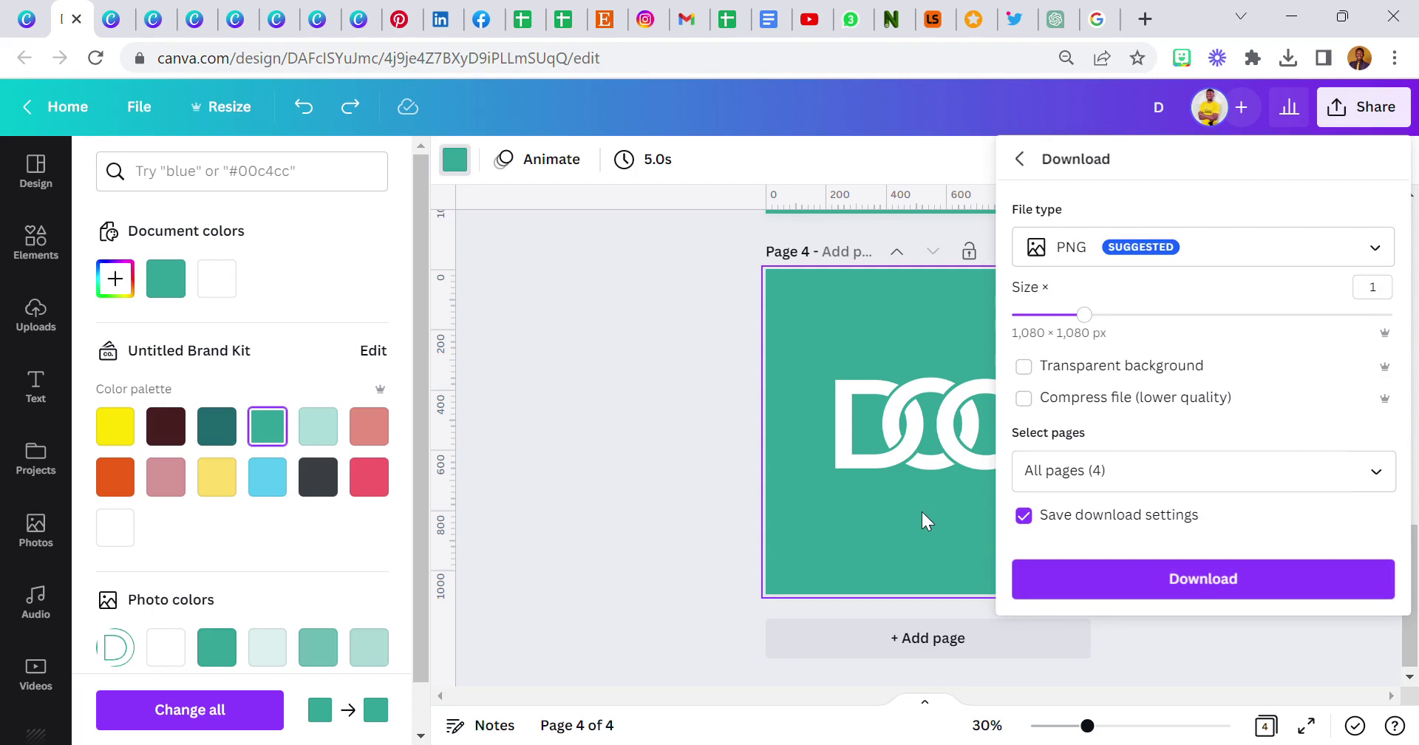
pyautogui.click(1111, 578)
pyautogui.click(1109, 470)
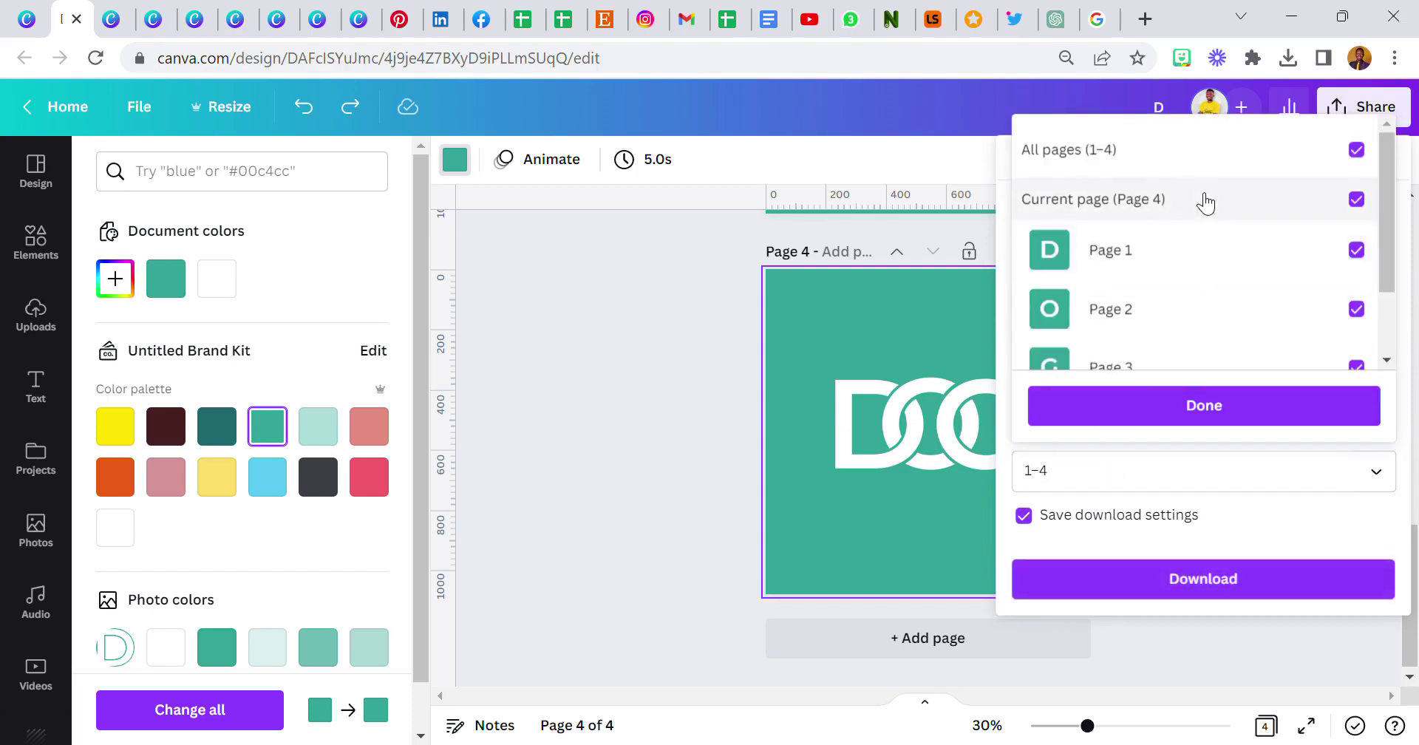
pyautogui.click(1201, 164)
pyautogui.click(1198, 201)
pyautogui.click(1119, 405)
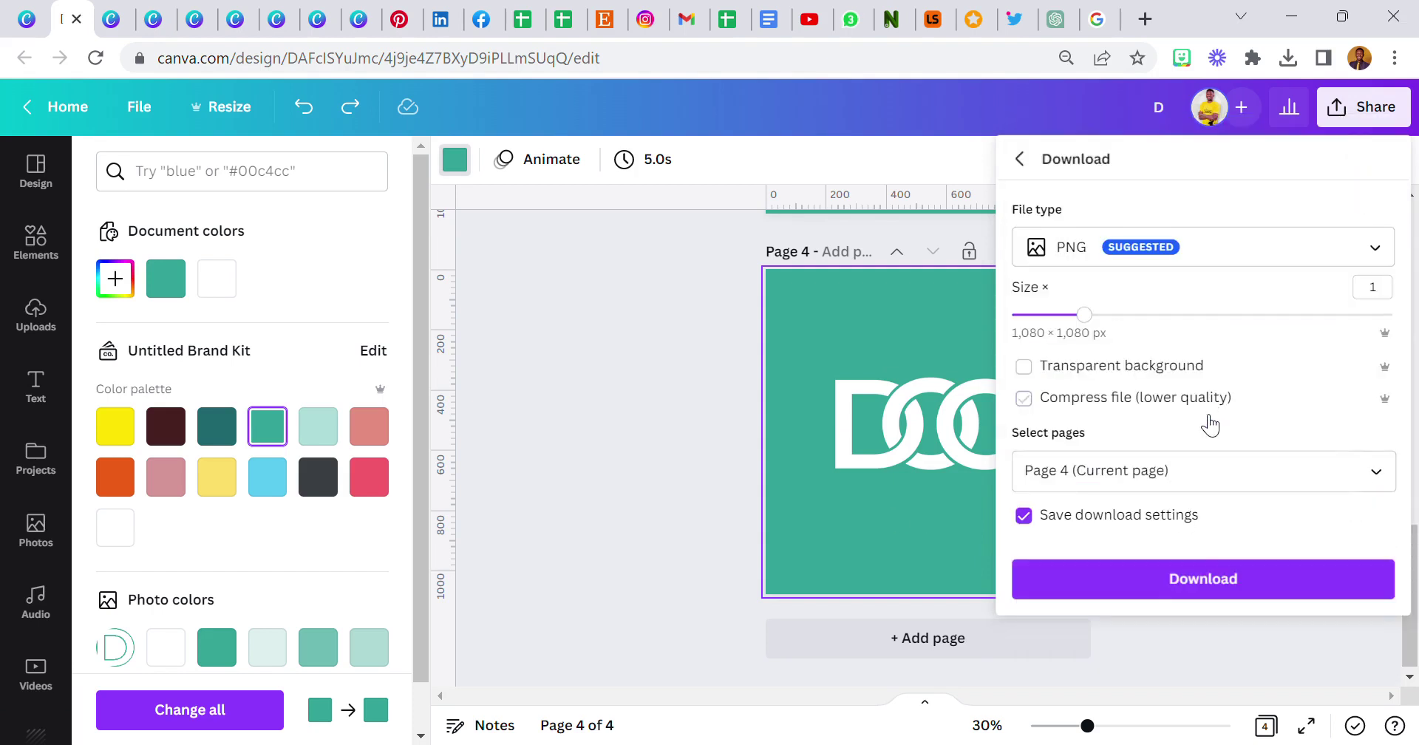
pyautogui.click(1175, 576)
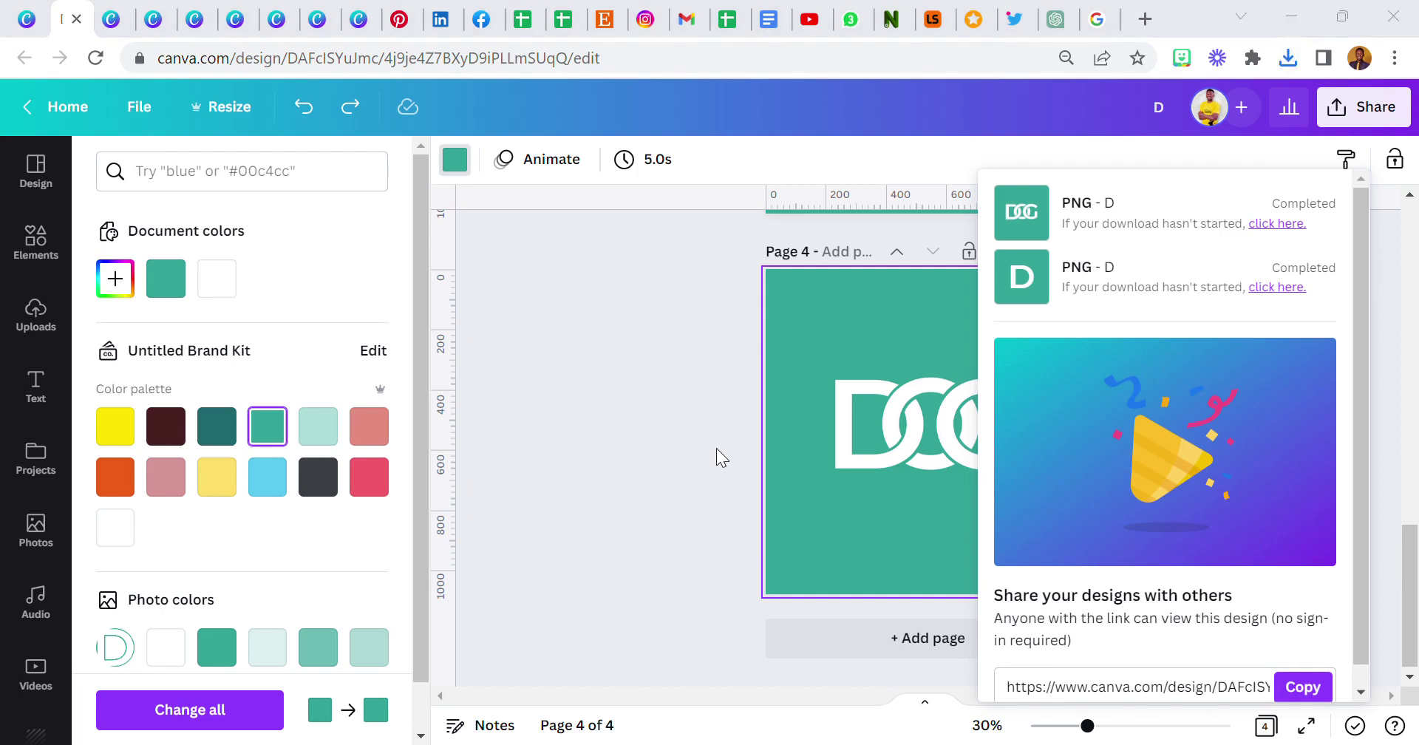
pyautogui.click(703, 488)
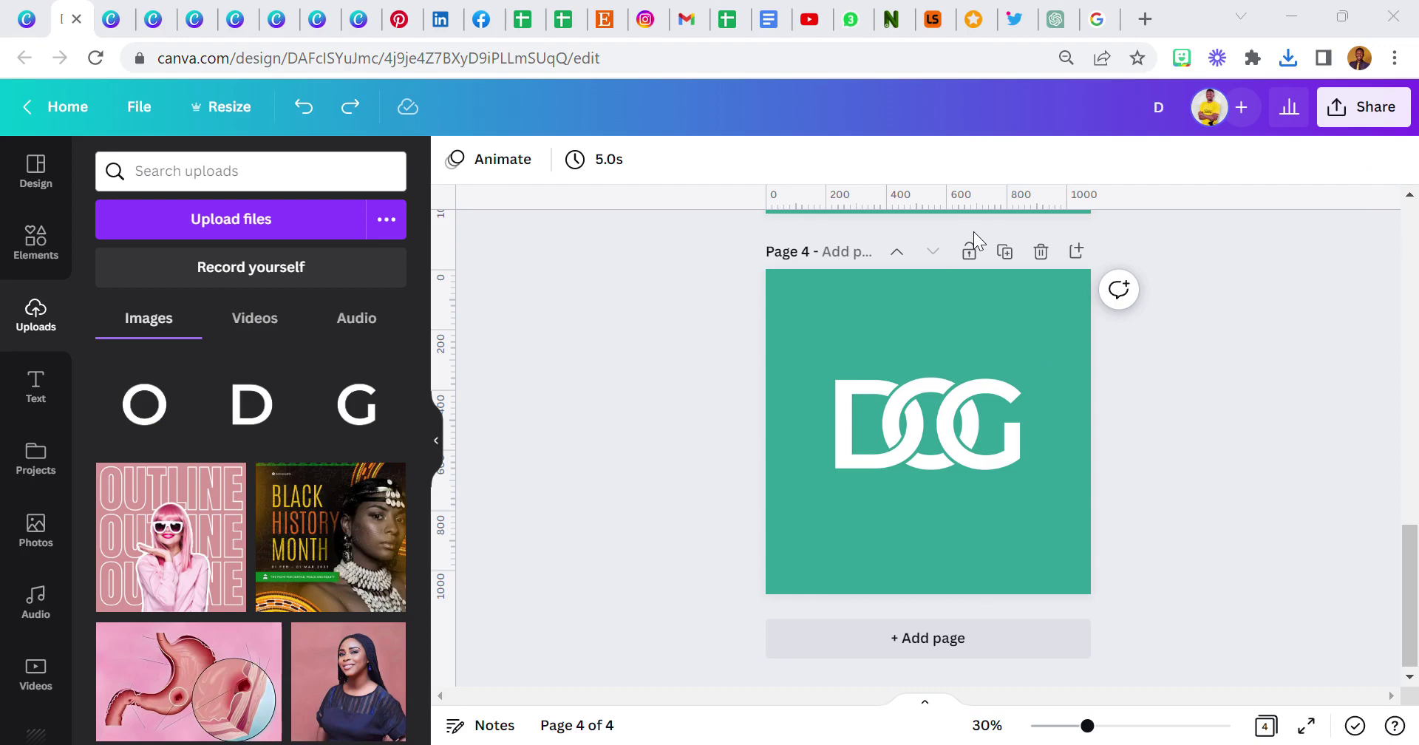
# Upload the exported DOG PNG and place it on a new page 5.
pyautogui.moveTo(970, 232); pyautogui.dragTo(509, 331)
pyautogui.moveTo(202, 380); pyautogui.dragTo(207, 379)
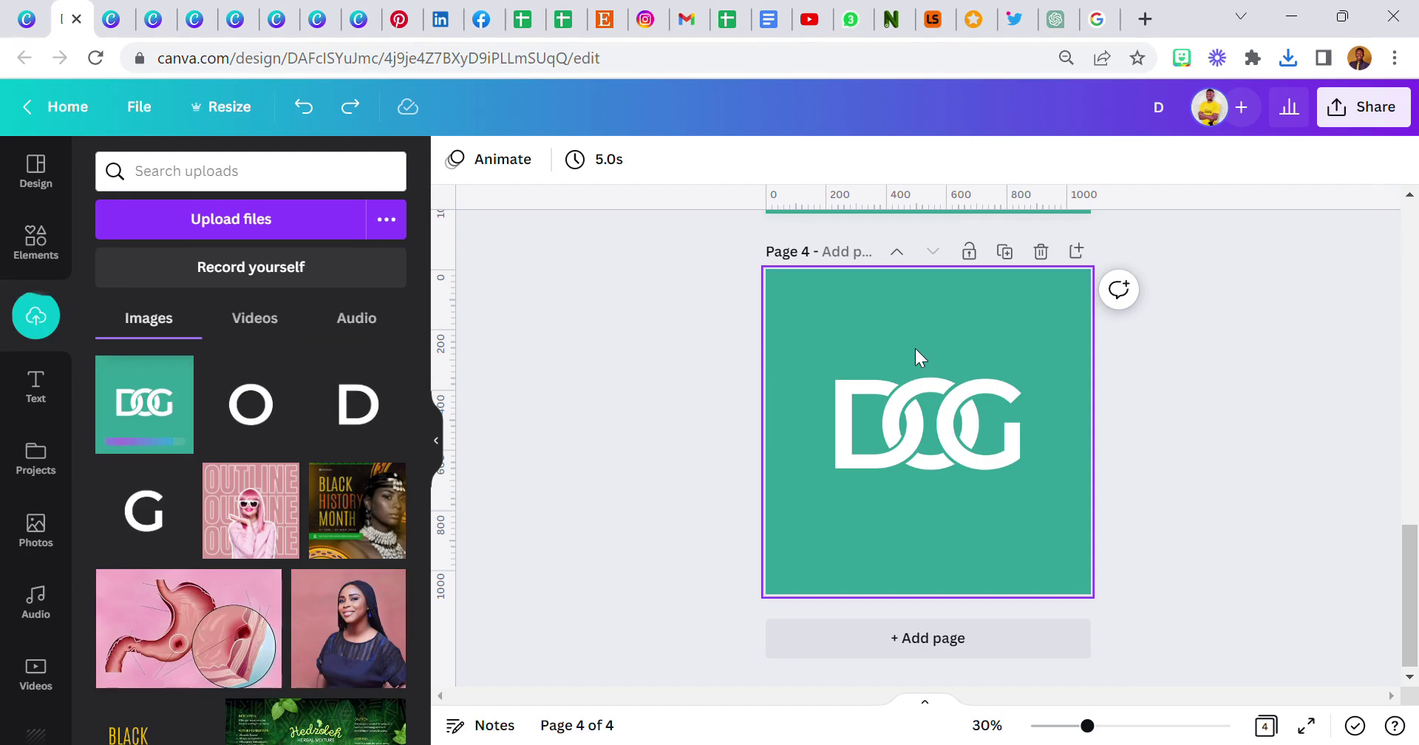
pyautogui.click(1087, 255)
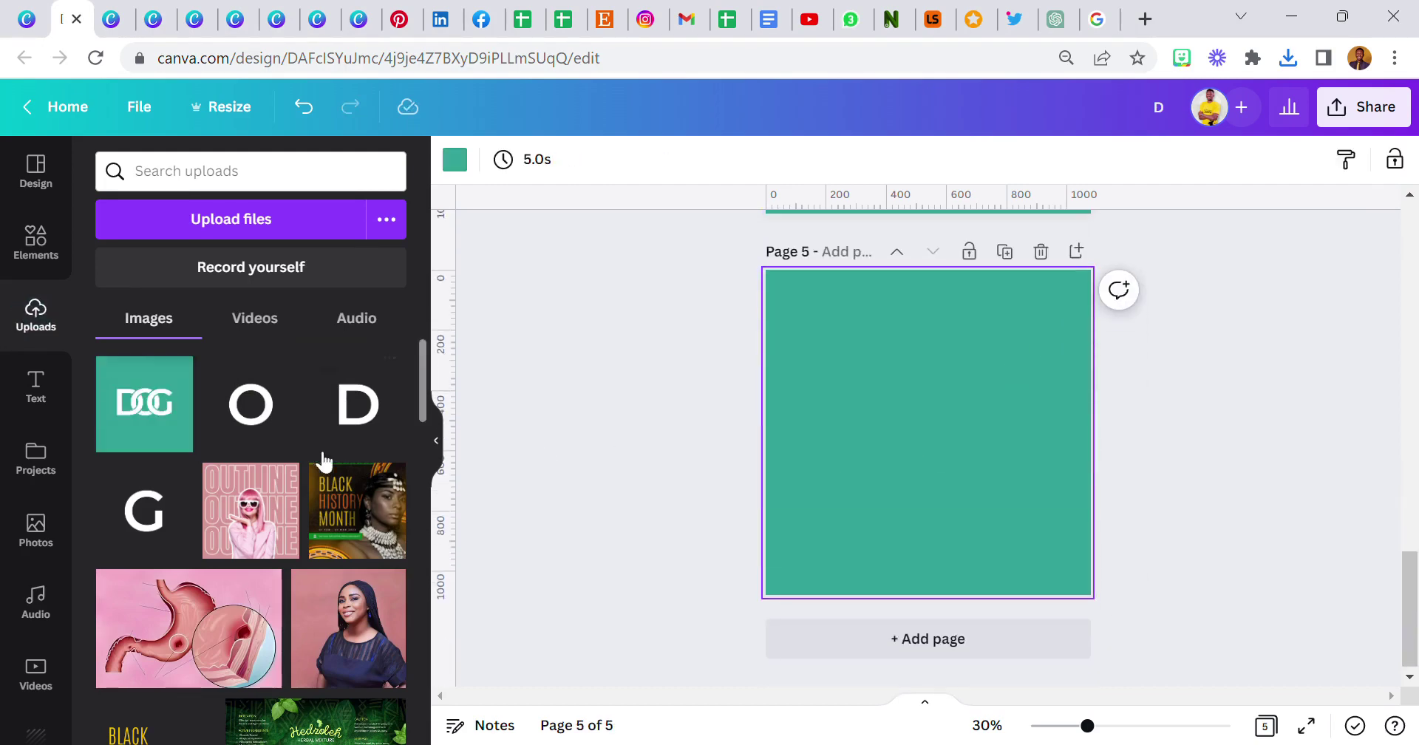
pyautogui.click(172, 435)
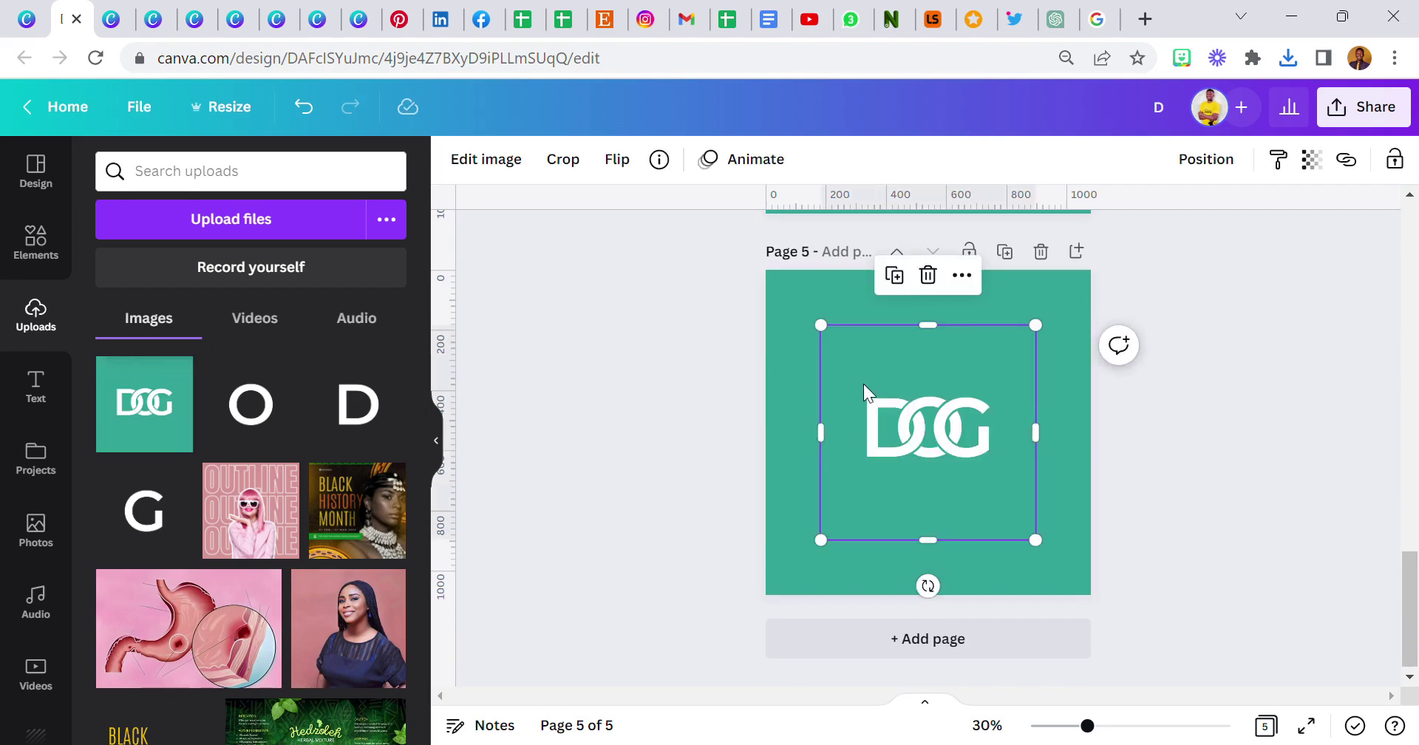
# Set page 5's background colour to pink.
pyautogui.click(804, 339)
pyautogui.click(455, 159)
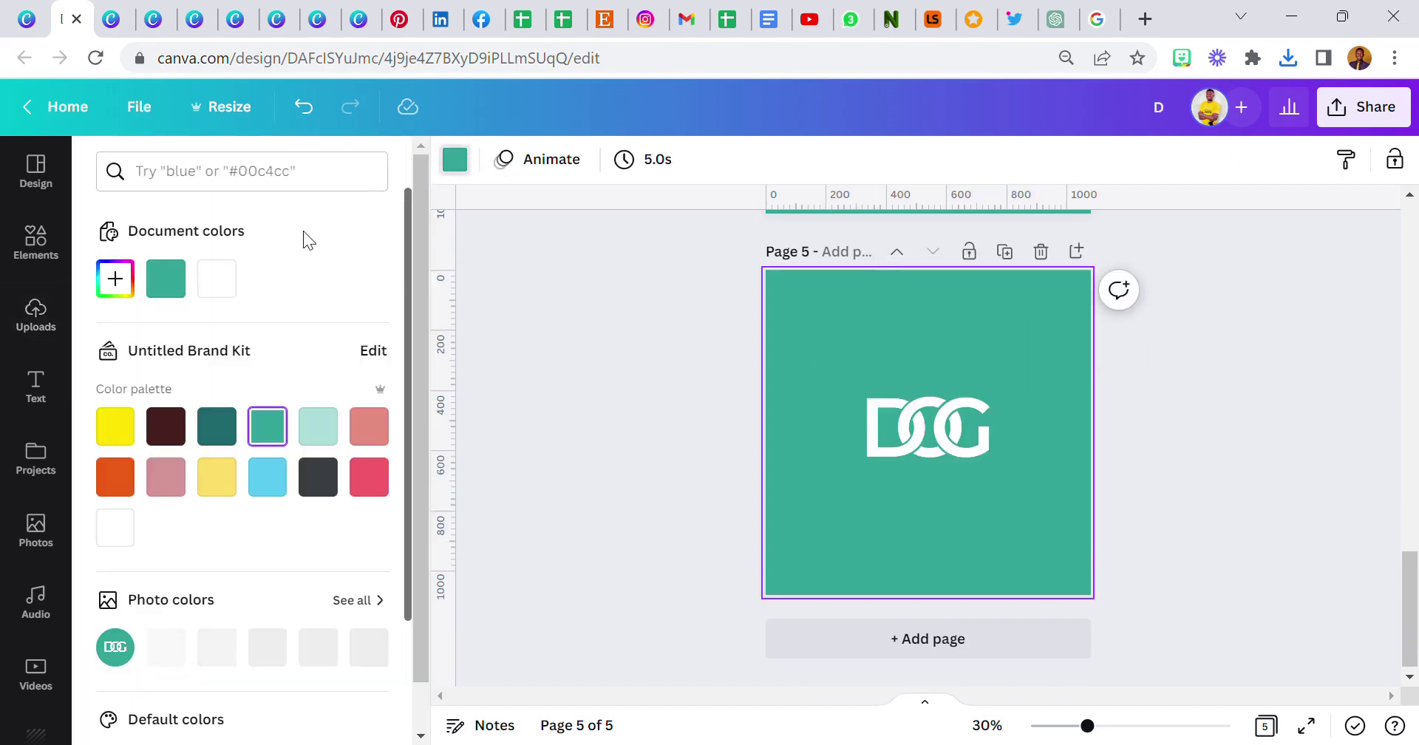
pyautogui.click(174, 479)
pyautogui.click(920, 374)
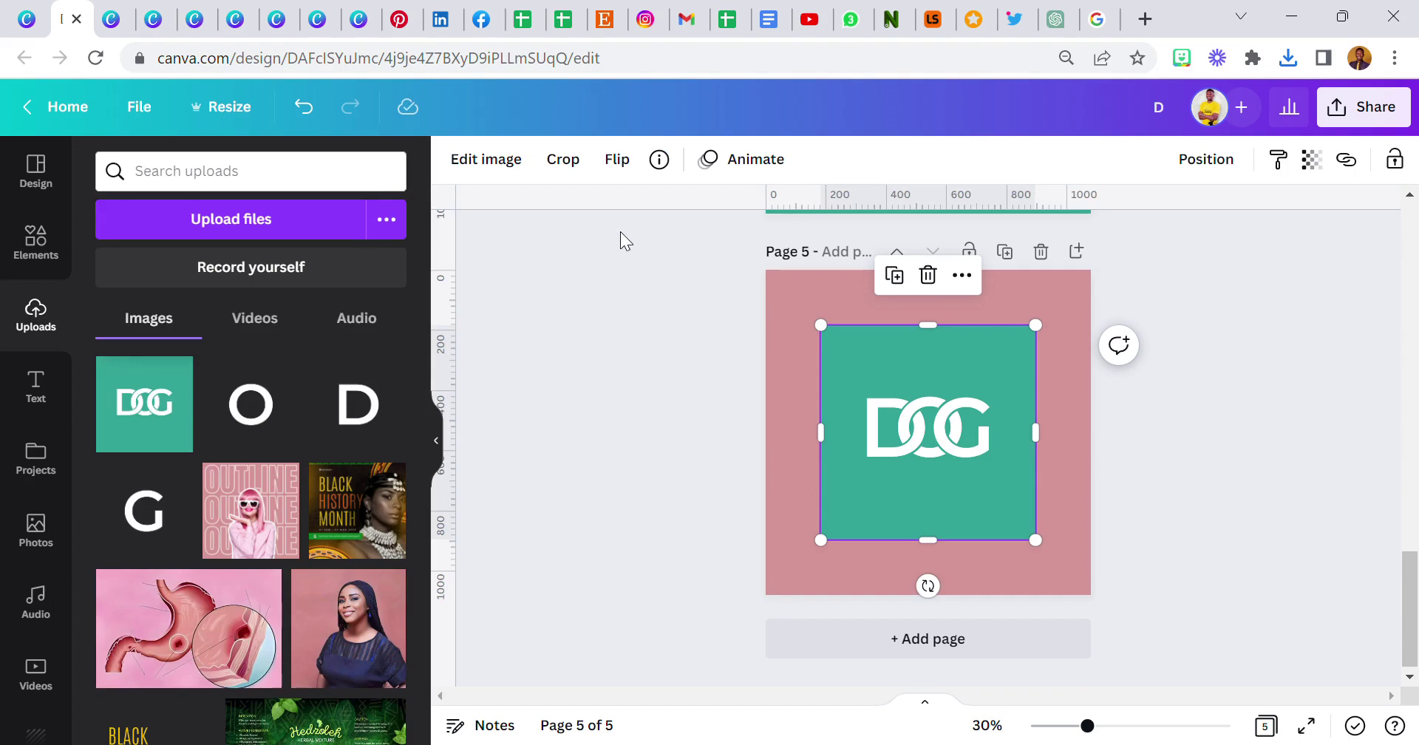
# Apply BG Remover to the DOG image to strip away its teal square.
pyautogui.click(486, 161)
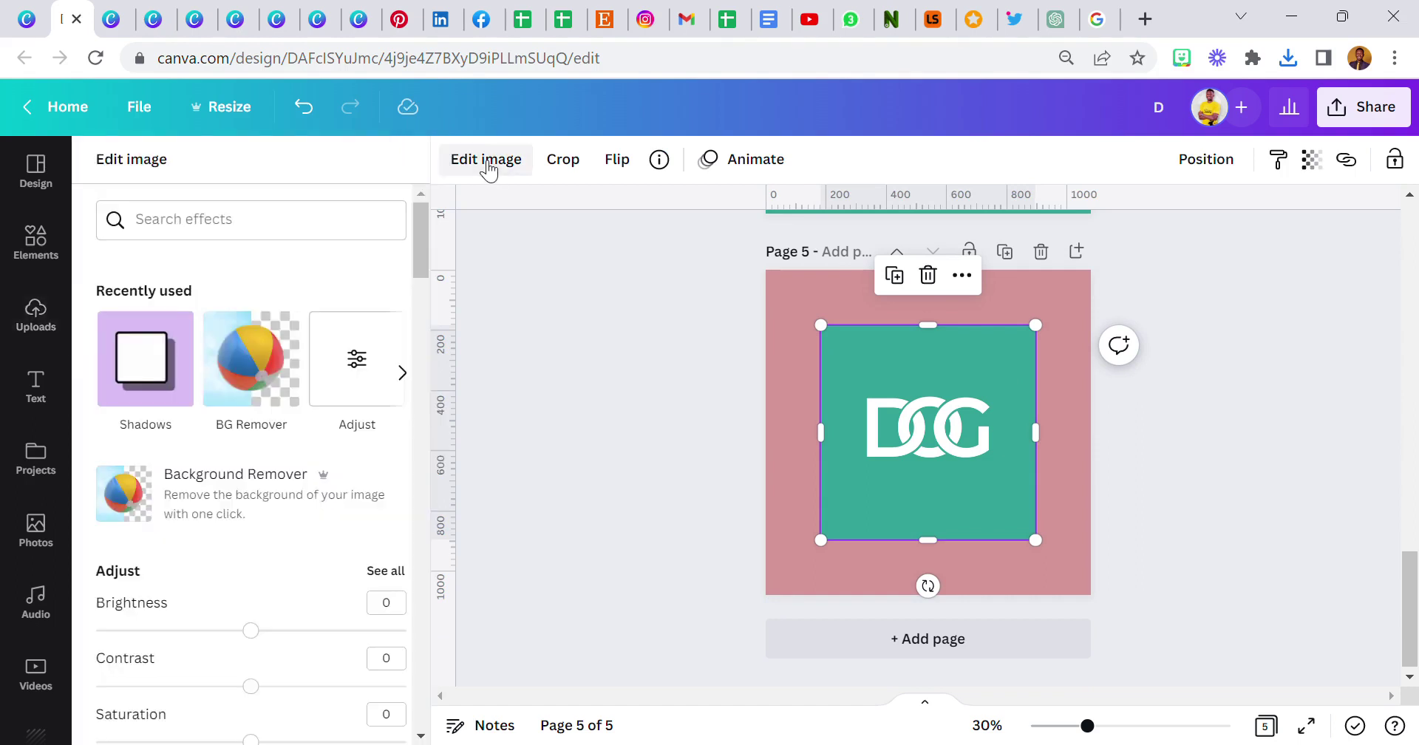
pyautogui.click(249, 378)
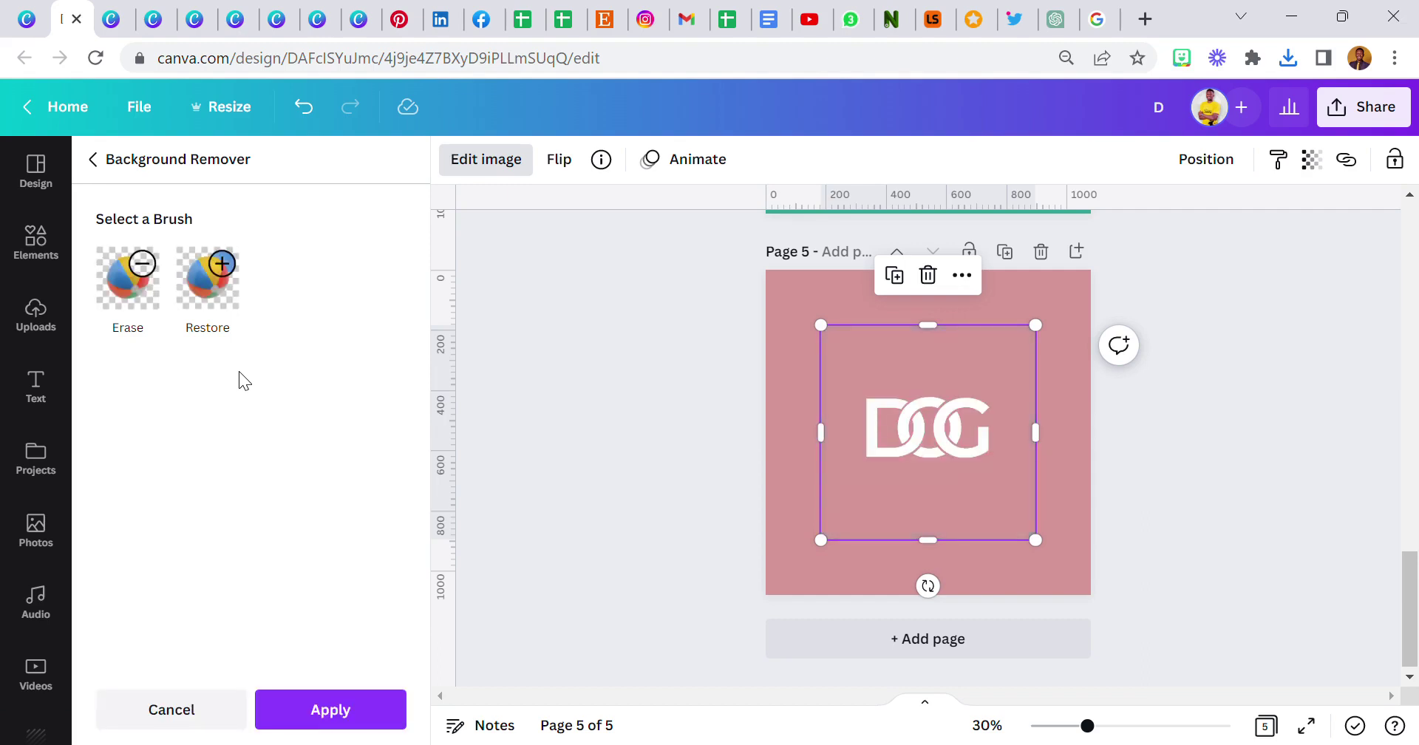
pyautogui.click(325, 708)
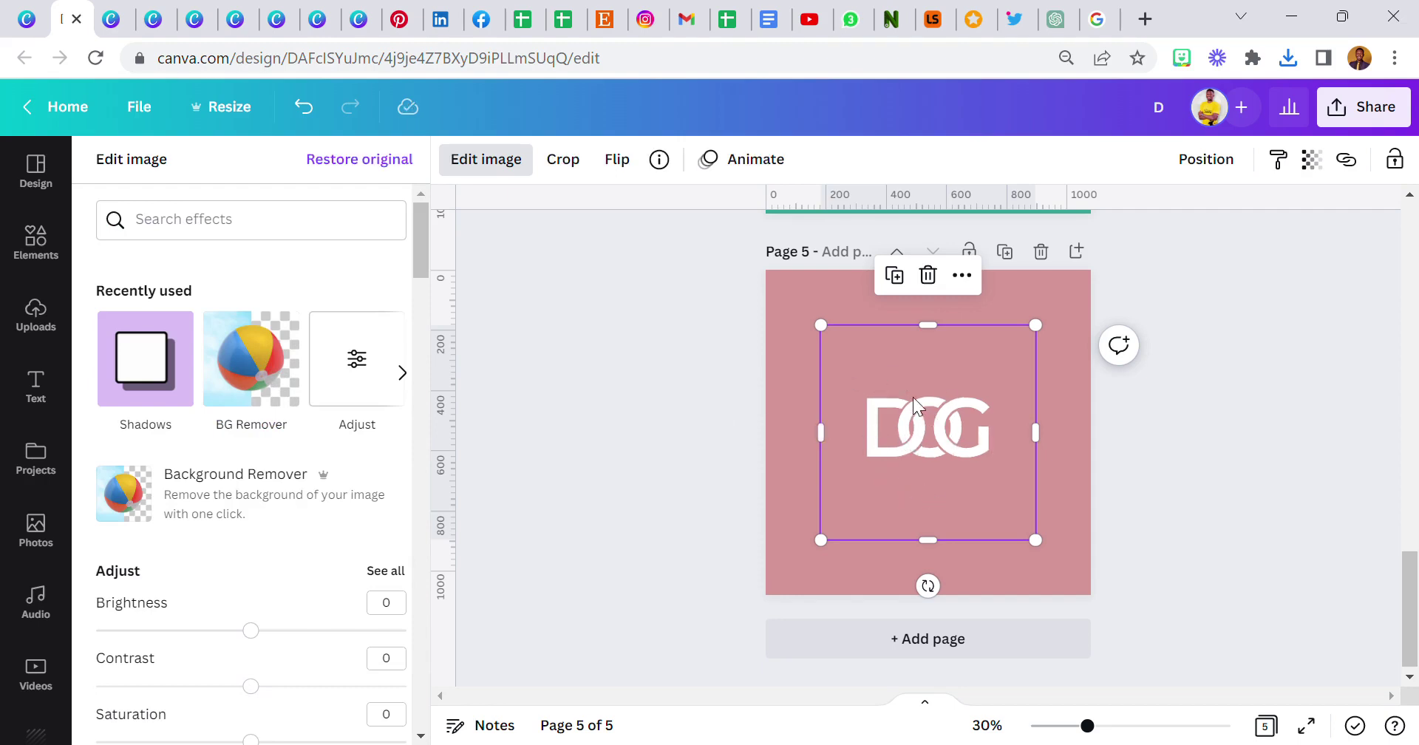
pyautogui.click(783, 348)
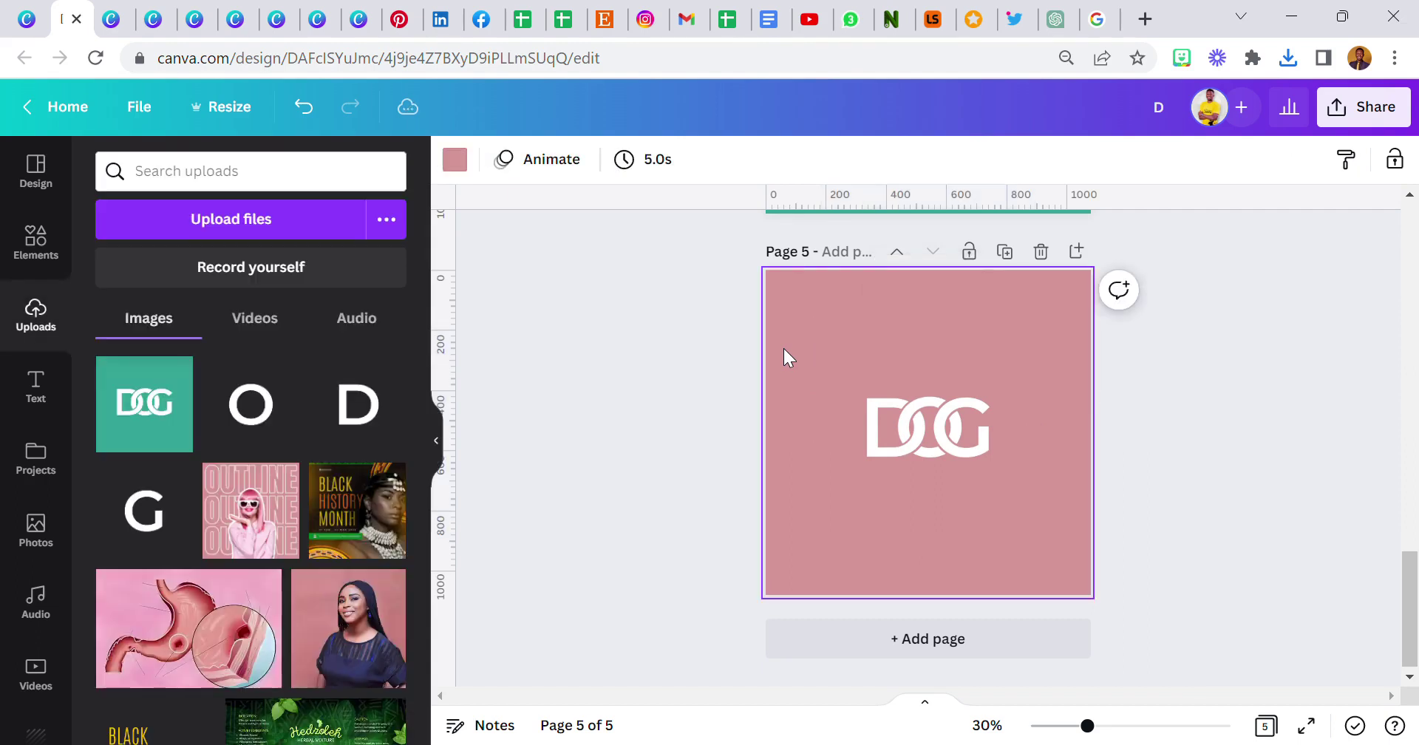
# Crop the DOG image close to its letters, then enlarge it to about 773 × 495 and centre it.
pyautogui.click(939, 427)
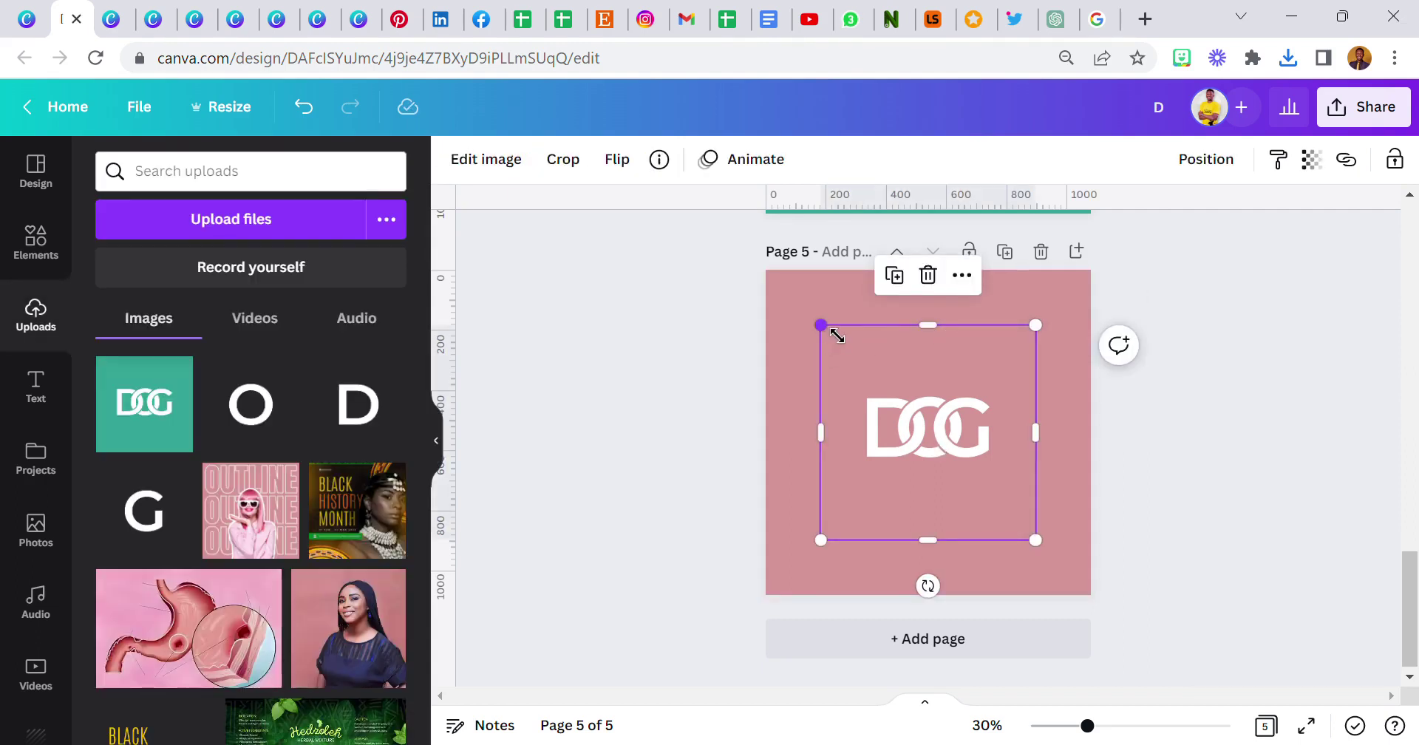
pyautogui.moveTo(857, 322); pyautogui.dragTo(785, 326)
pyautogui.moveTo(801, 384); pyautogui.dragTo(805, 392)
pyautogui.moveTo(910, 539); pyautogui.dragTo(915, 485)
pyautogui.moveTo(1036, 409); pyautogui.dragTo(1021, 412)
pyautogui.moveTo(799, 404); pyautogui.dragTo(826, 398)
pyautogui.moveTo(938, 339); pyautogui.dragTo(940, 360)
pyautogui.moveTo(930, 491); pyautogui.dragTo(933, 475)
pyautogui.moveTo(810, 407); pyautogui.dragTo(815, 407)
pyautogui.moveTo(1008, 471); pyautogui.dragTo(973, 453)
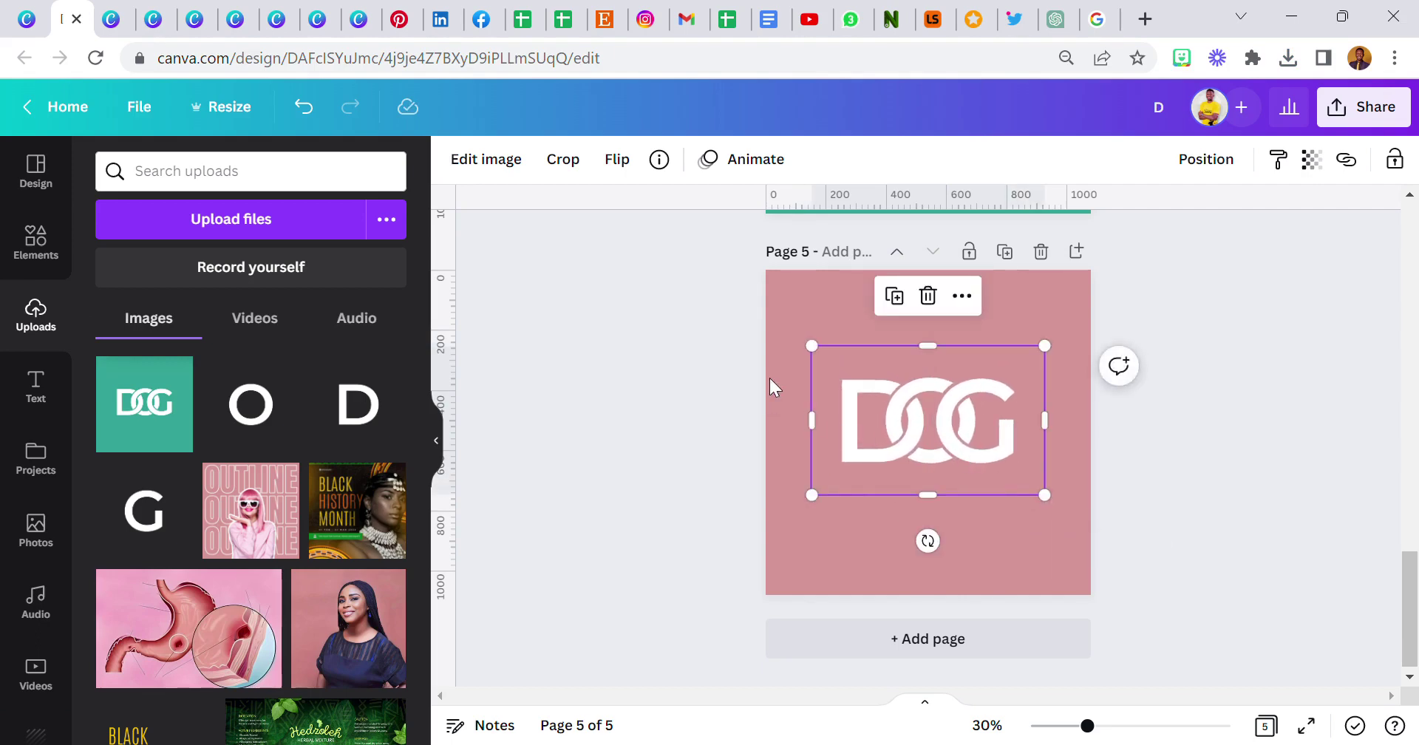
pyautogui.click(782, 370)
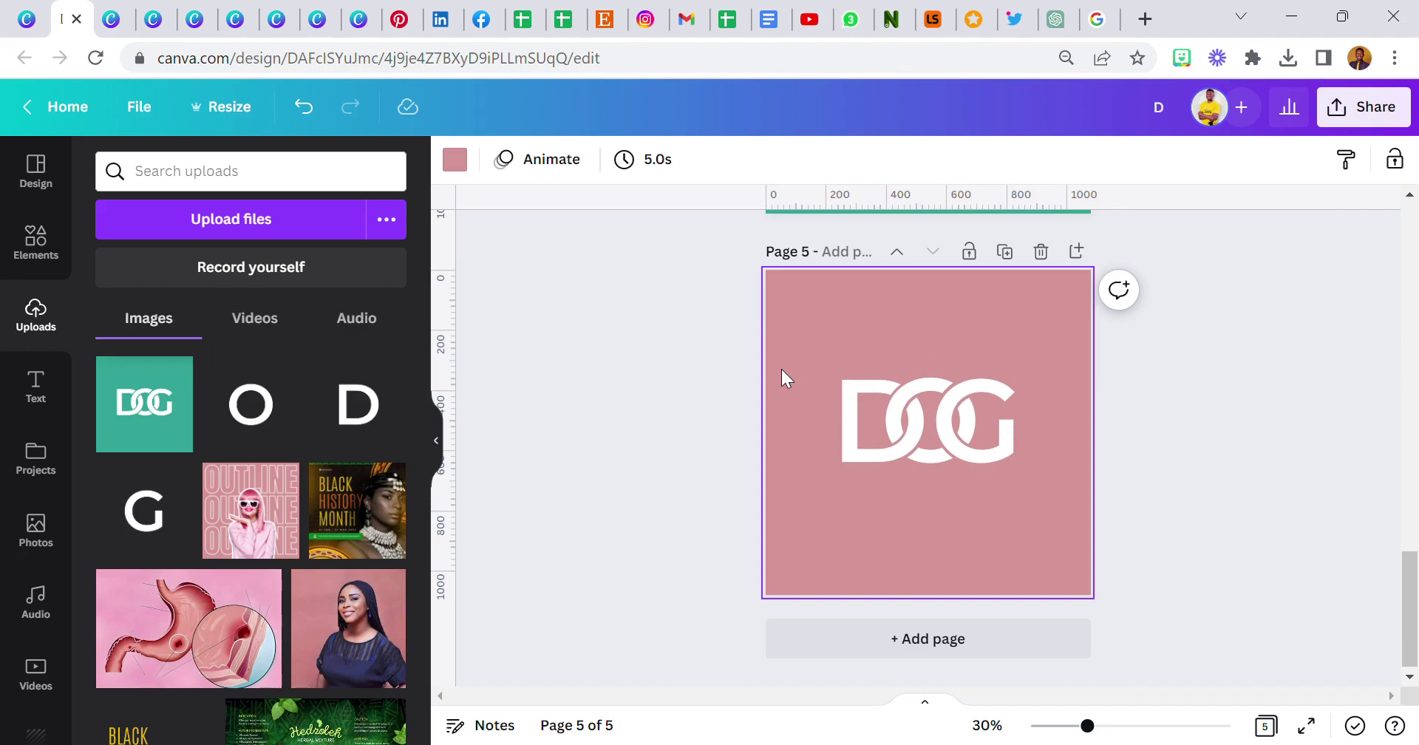